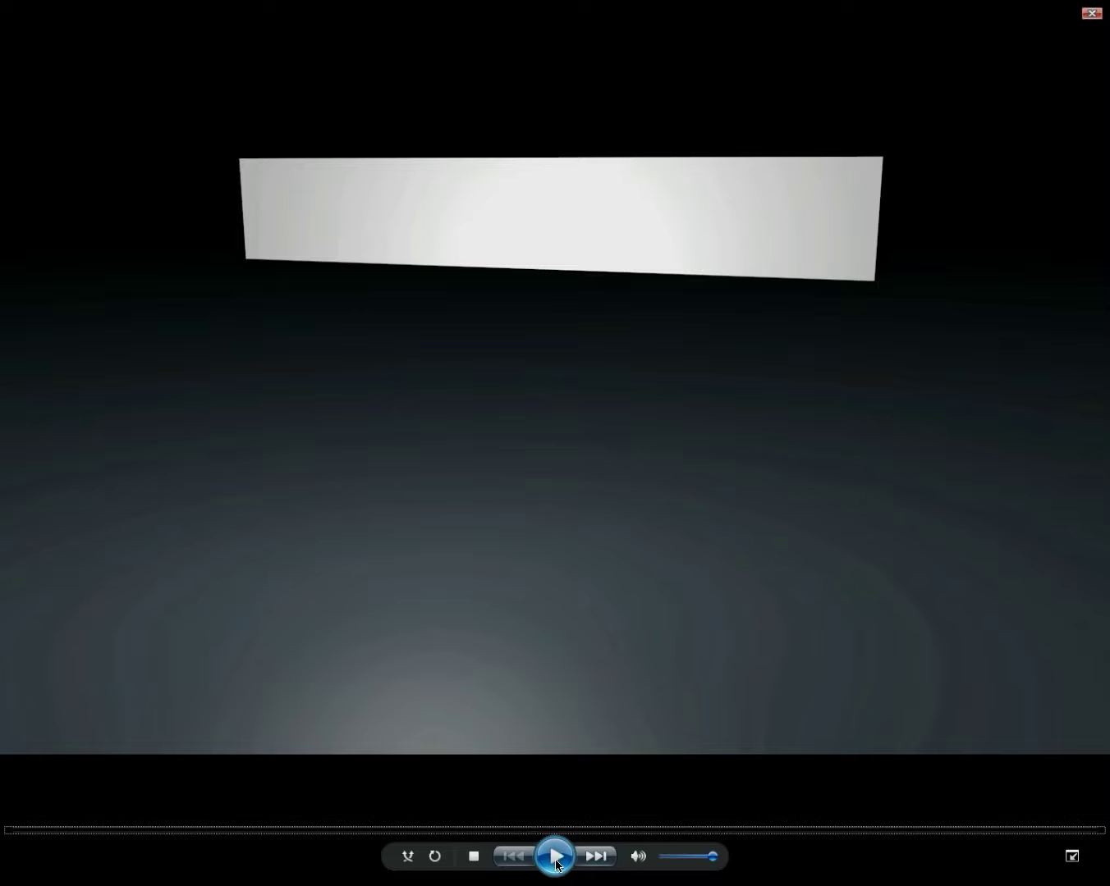
# Step: Play the finished intro video in the media player
pyautogui.click(554, 856)
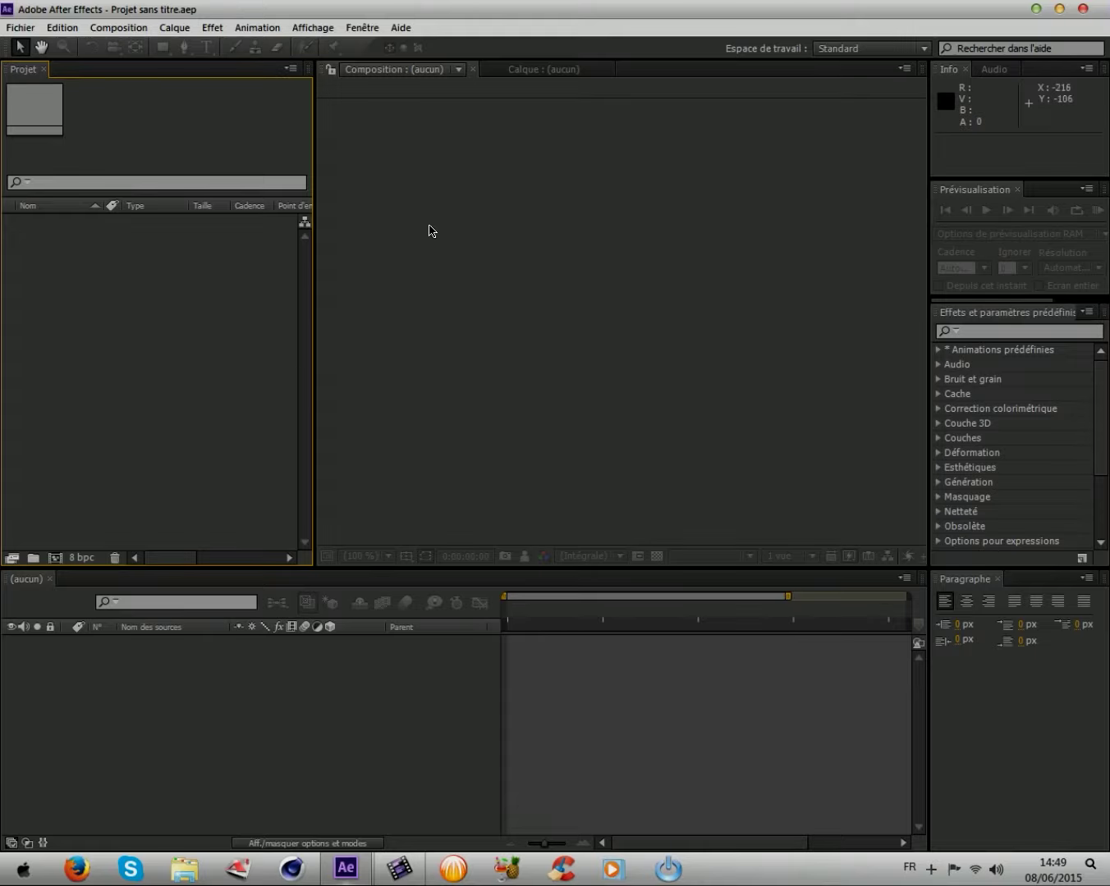
pyautogui.click(530, 75)
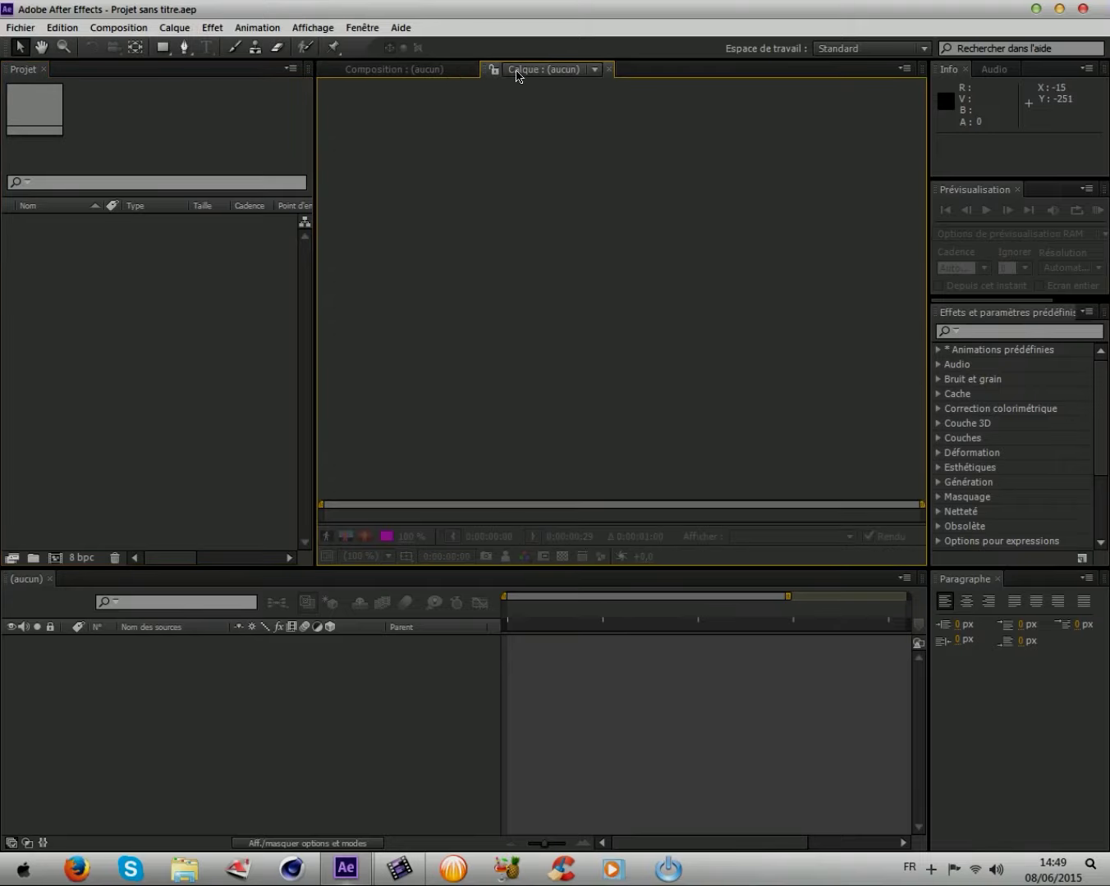
pyautogui.click(441, 71)
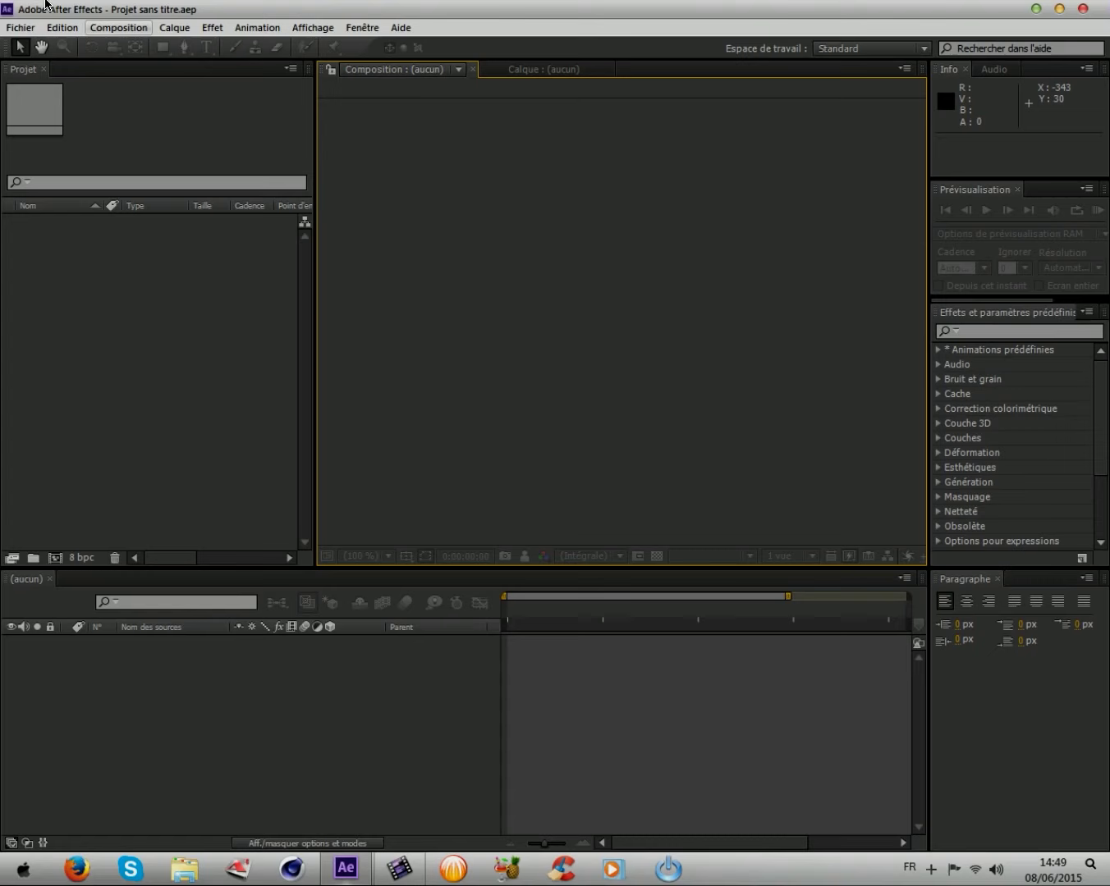
# Step: Import tuto.avi from the Mes vidéos folder as footage and create a composition from it
pyautogui.click(9, 27)
pyautogui.moveTo(300, 245)
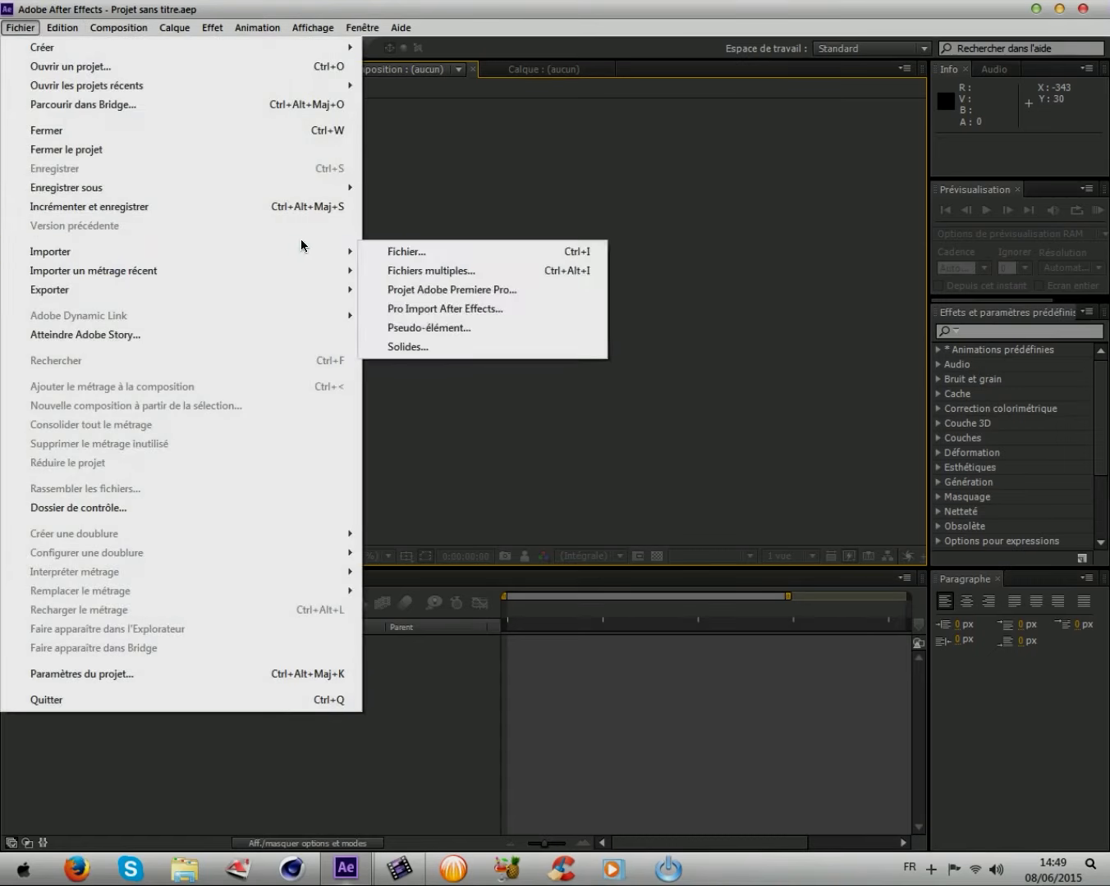
pyautogui.click(379, 254)
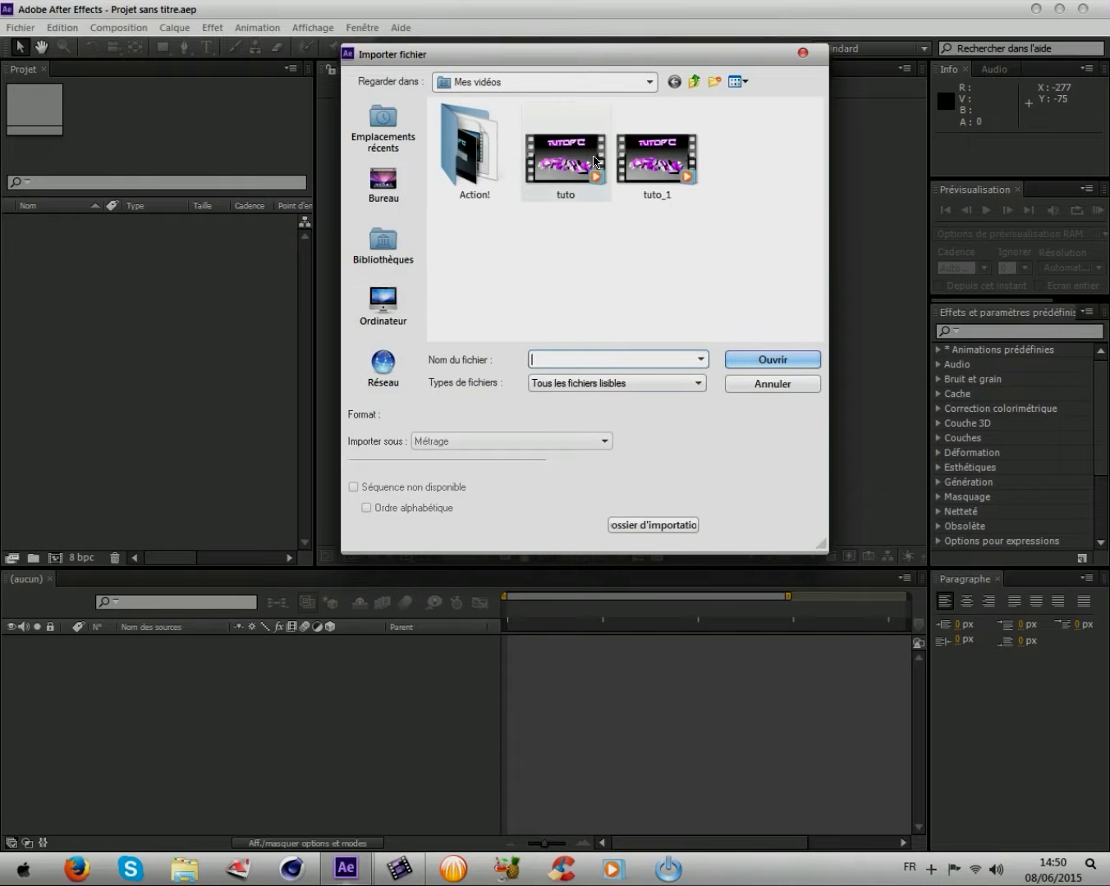
pyautogui.click(662, 197)
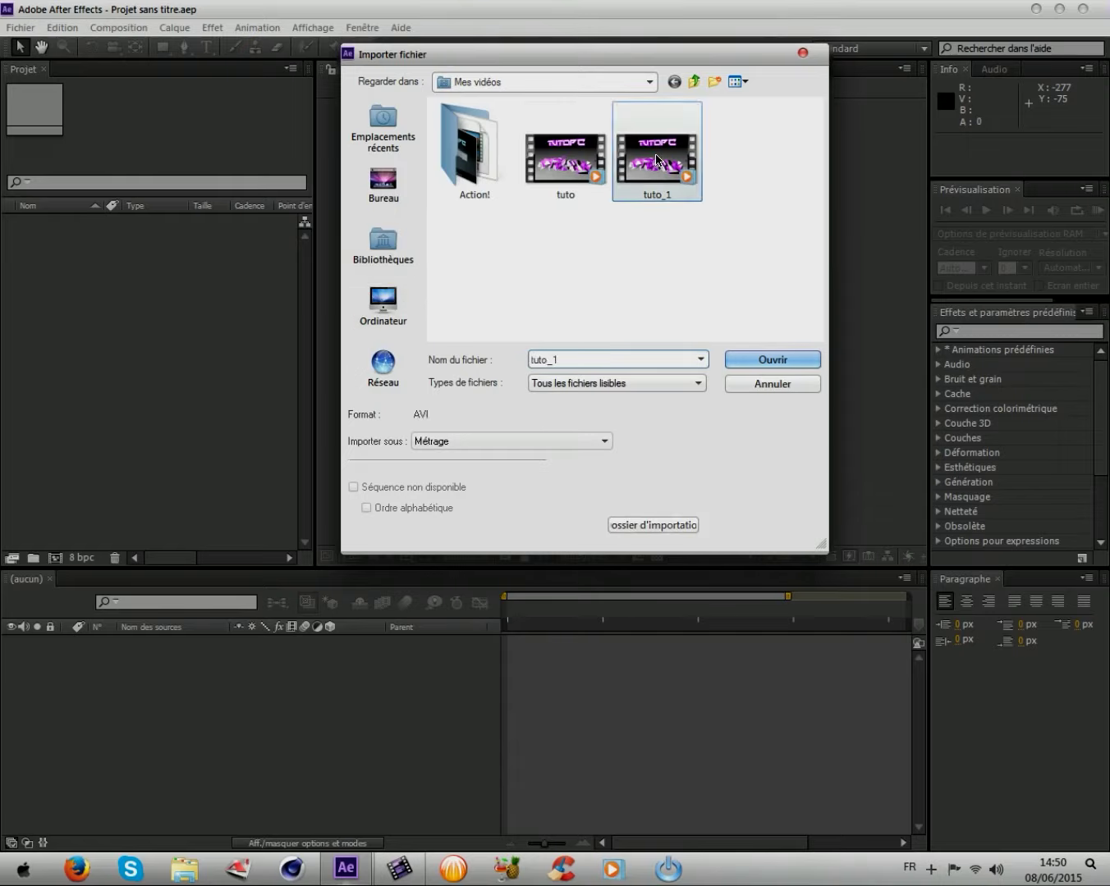
pyautogui.click(566, 164)
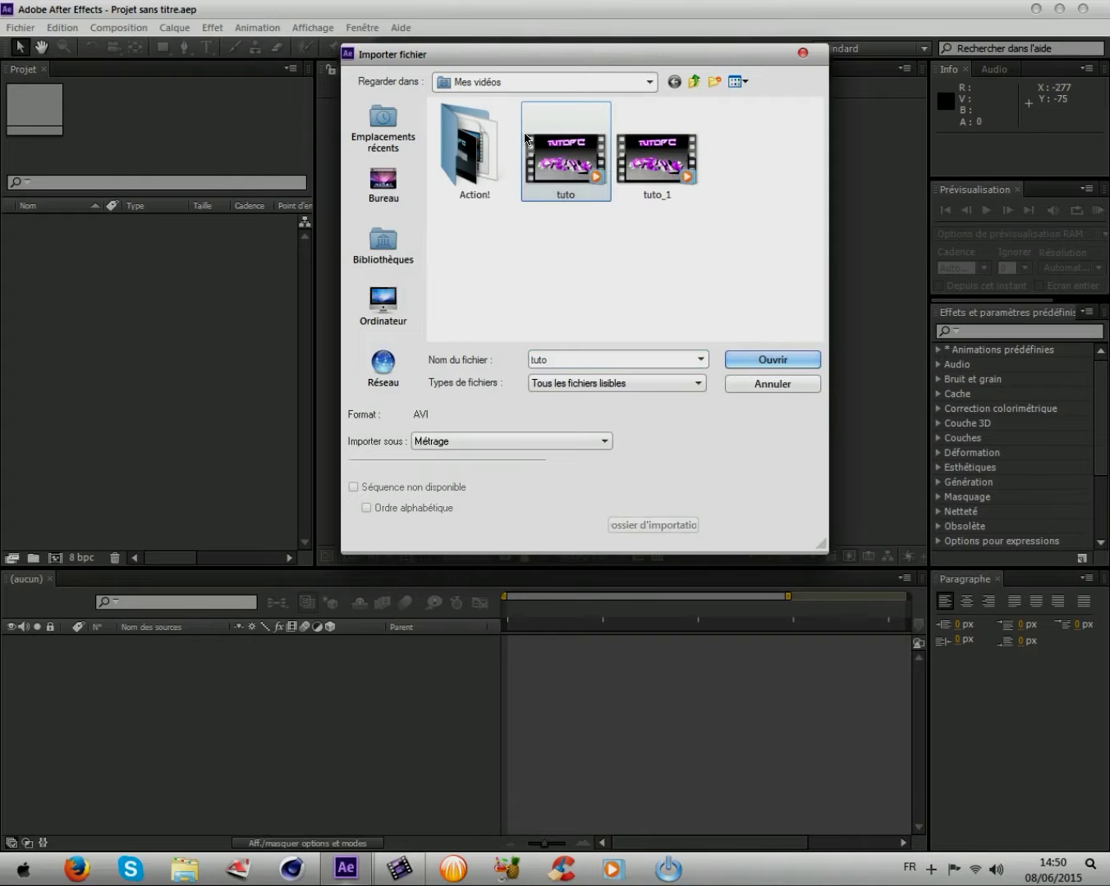
pyautogui.click(762, 362)
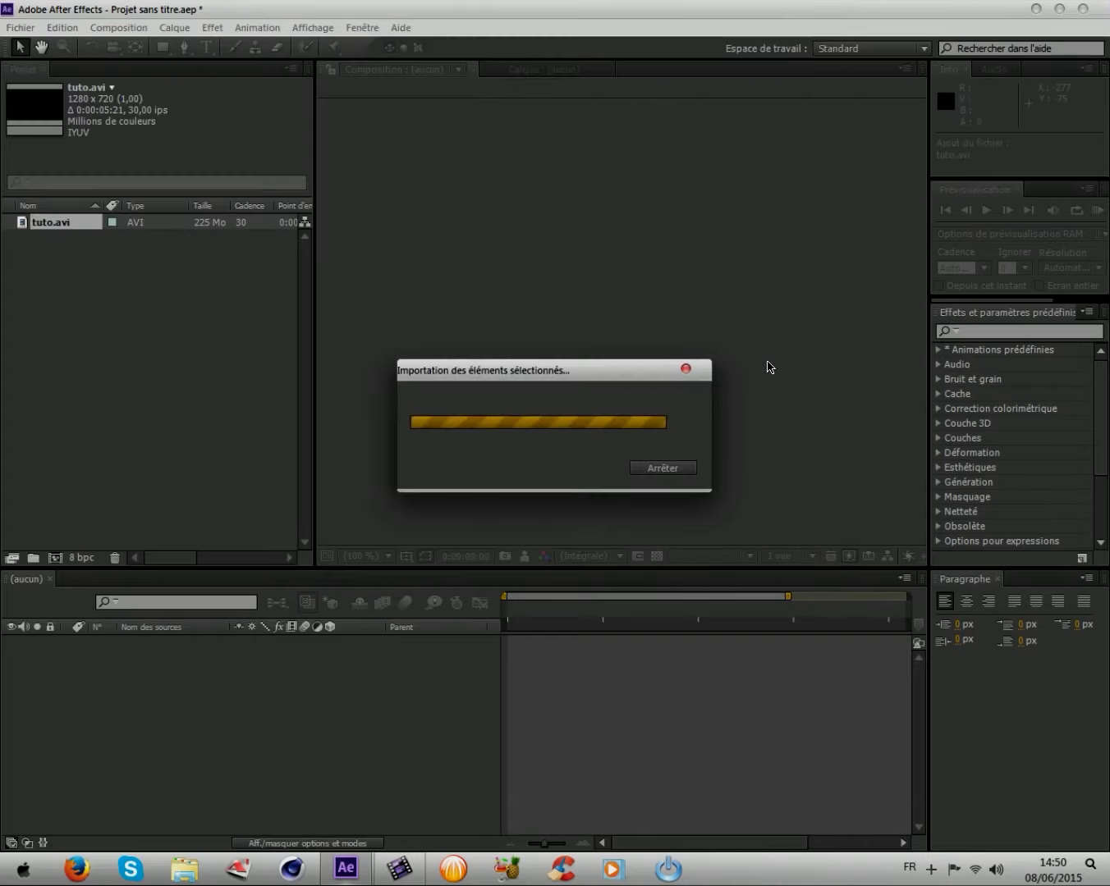
pyautogui.moveTo(48, 112); pyautogui.dragTo(116, 741)
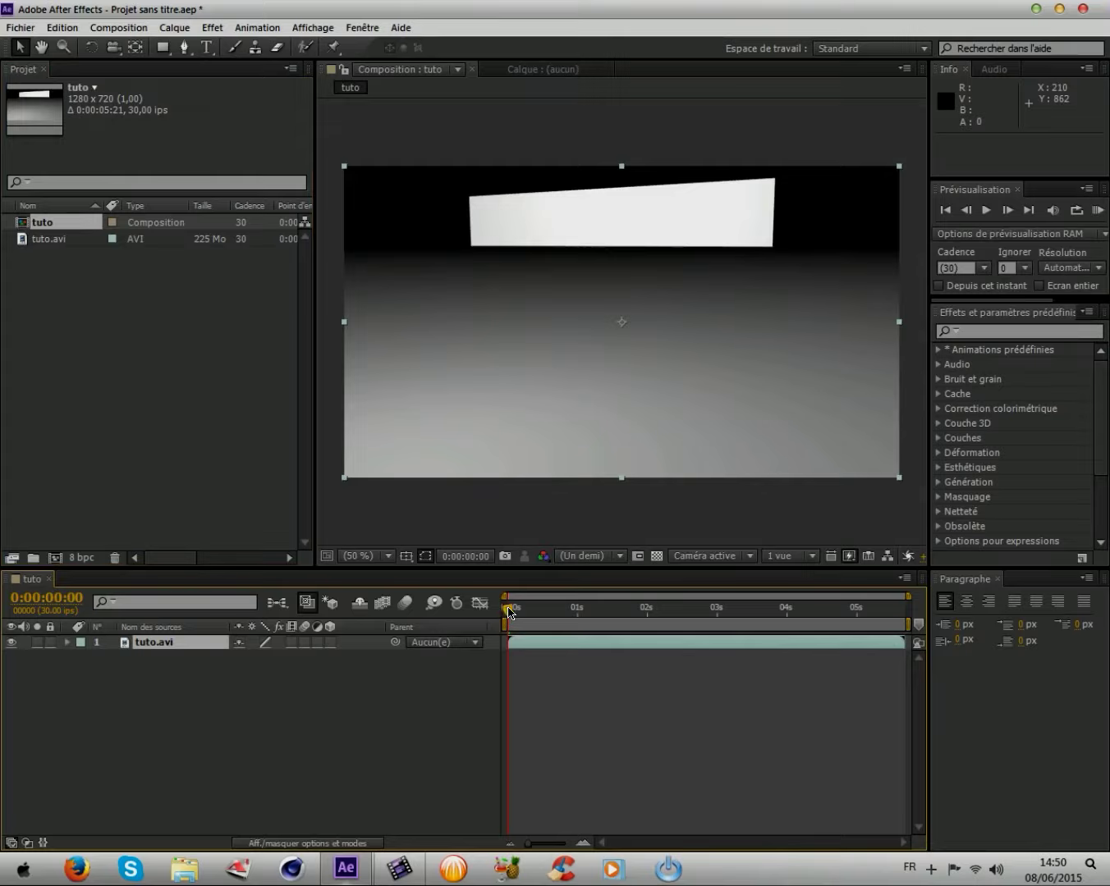
# Step: Apply the CC Radial Fast Blur effect to the tuto.avi layer at 0:00:02:00, just before the block starts to shatter
pyautogui.moveTo(510, 611); pyautogui.dragTo(651, 609)
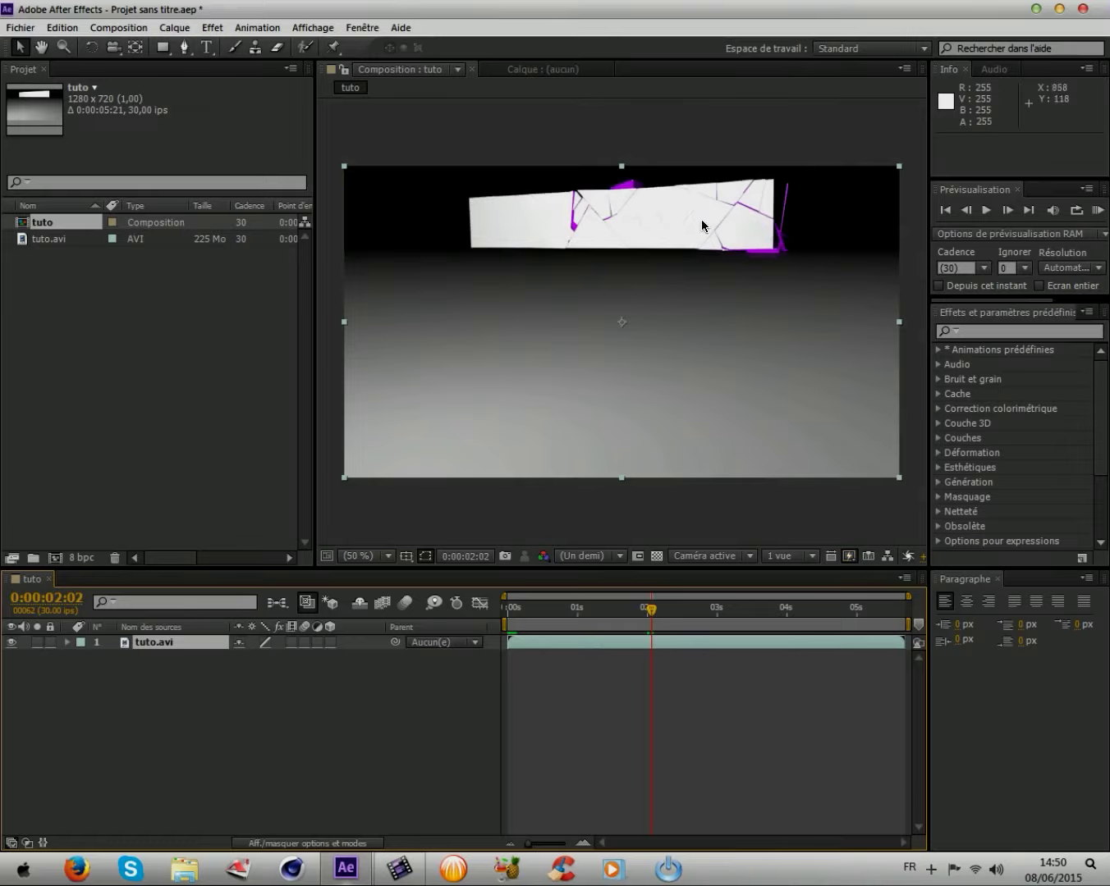
pyautogui.moveTo(653, 610); pyautogui.dragTo(647, 610)
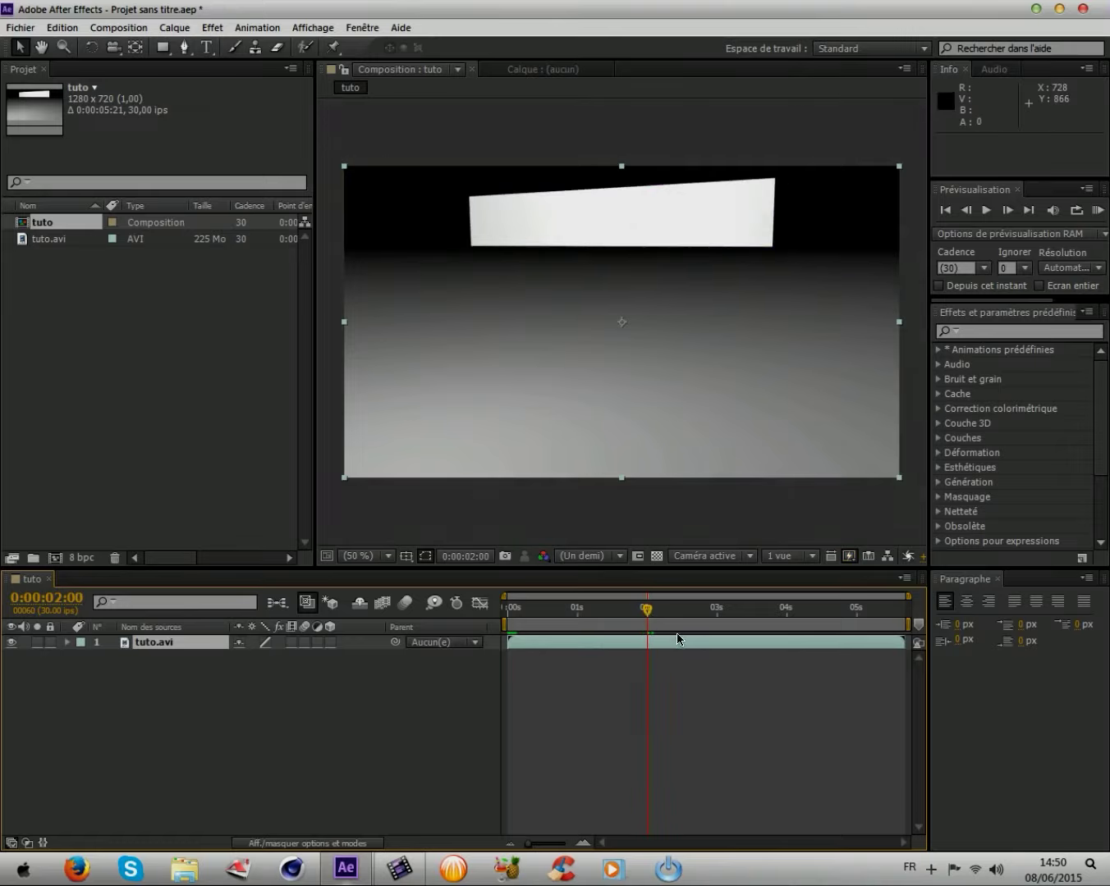
pyautogui.click(215, 27)
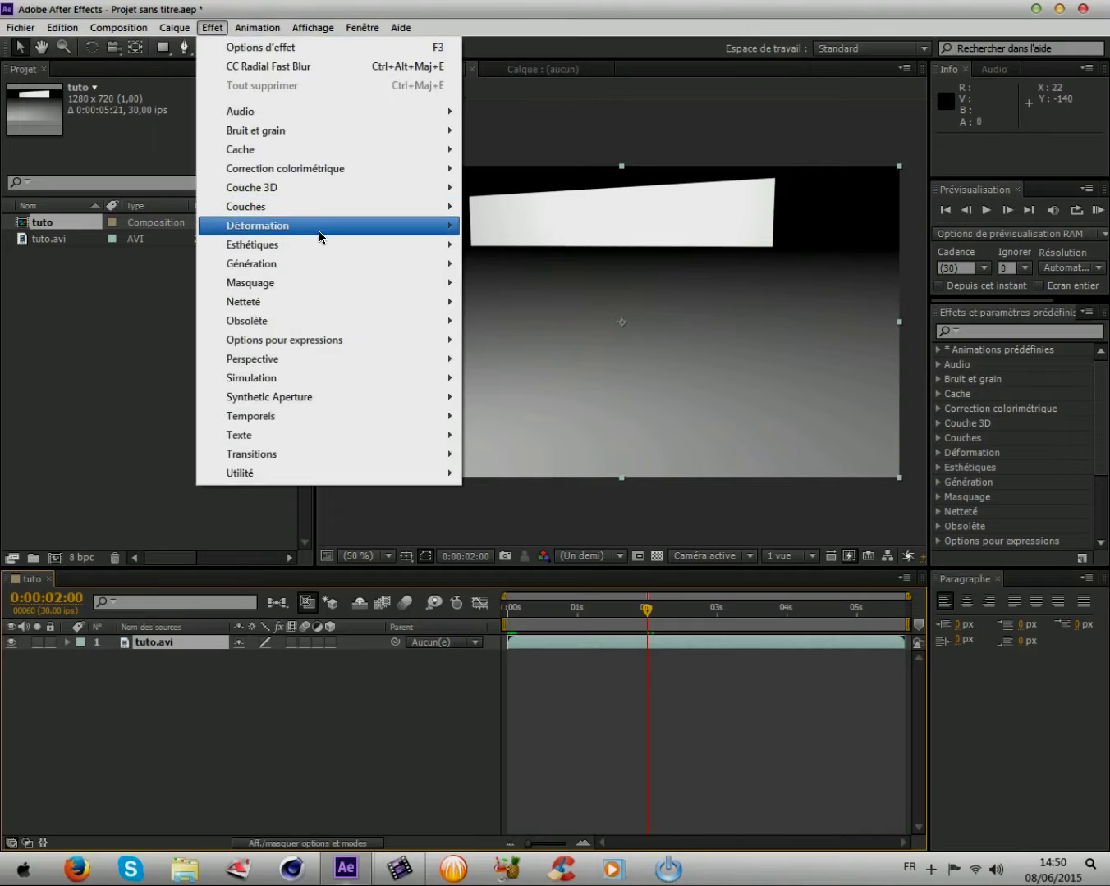
pyautogui.moveTo(318, 263)
pyautogui.moveTo(332, 302)
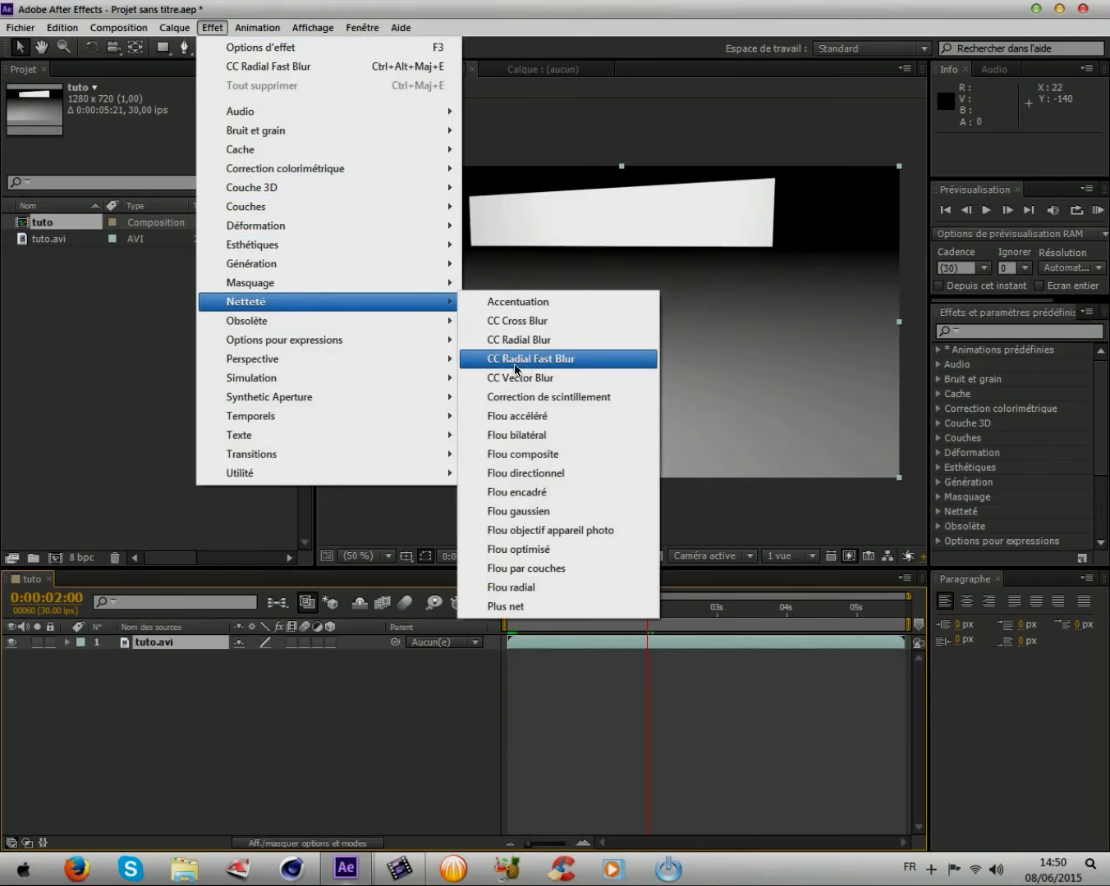
pyautogui.click(545, 366)
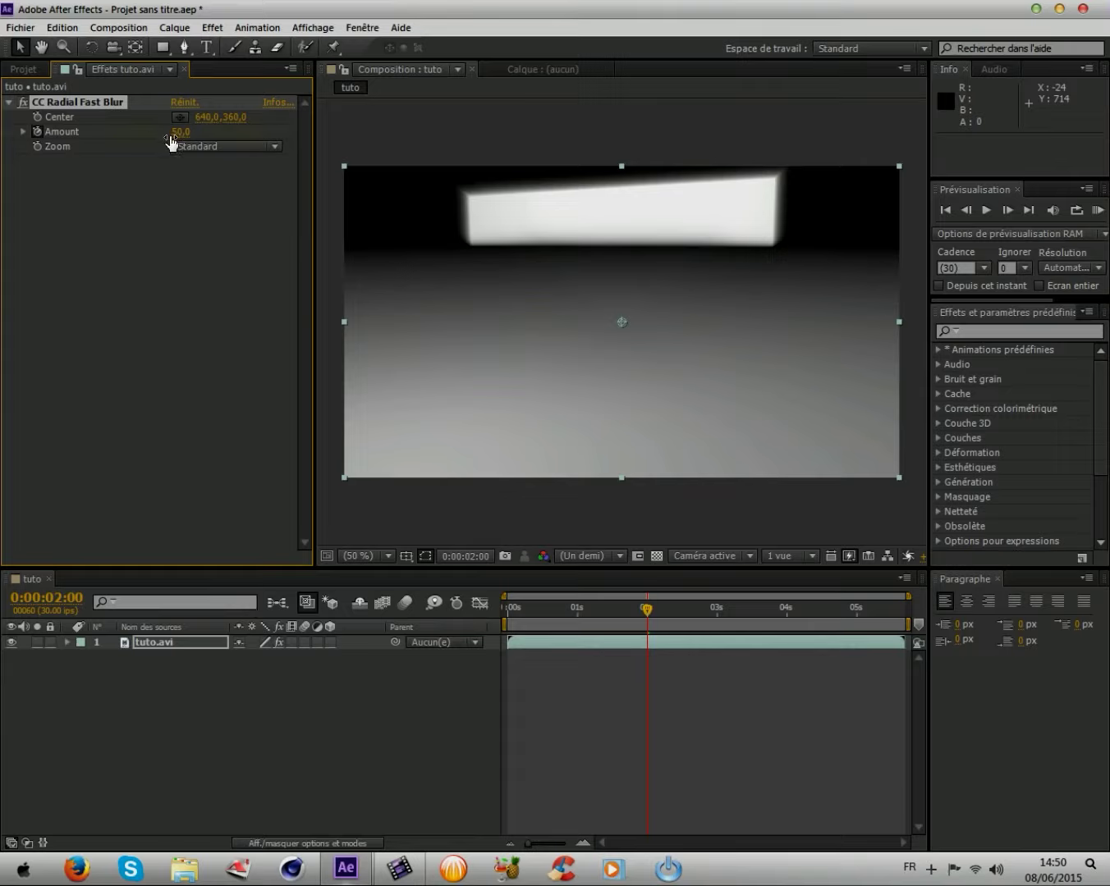
# Step: Keyframe the radial blur's Amount at 0 on 0:00:02:00, 50 on 0:00:02:01 and 0 on 0:00:02:03
pyautogui.moveTo(176, 132); pyautogui.dragTo(81, 135)
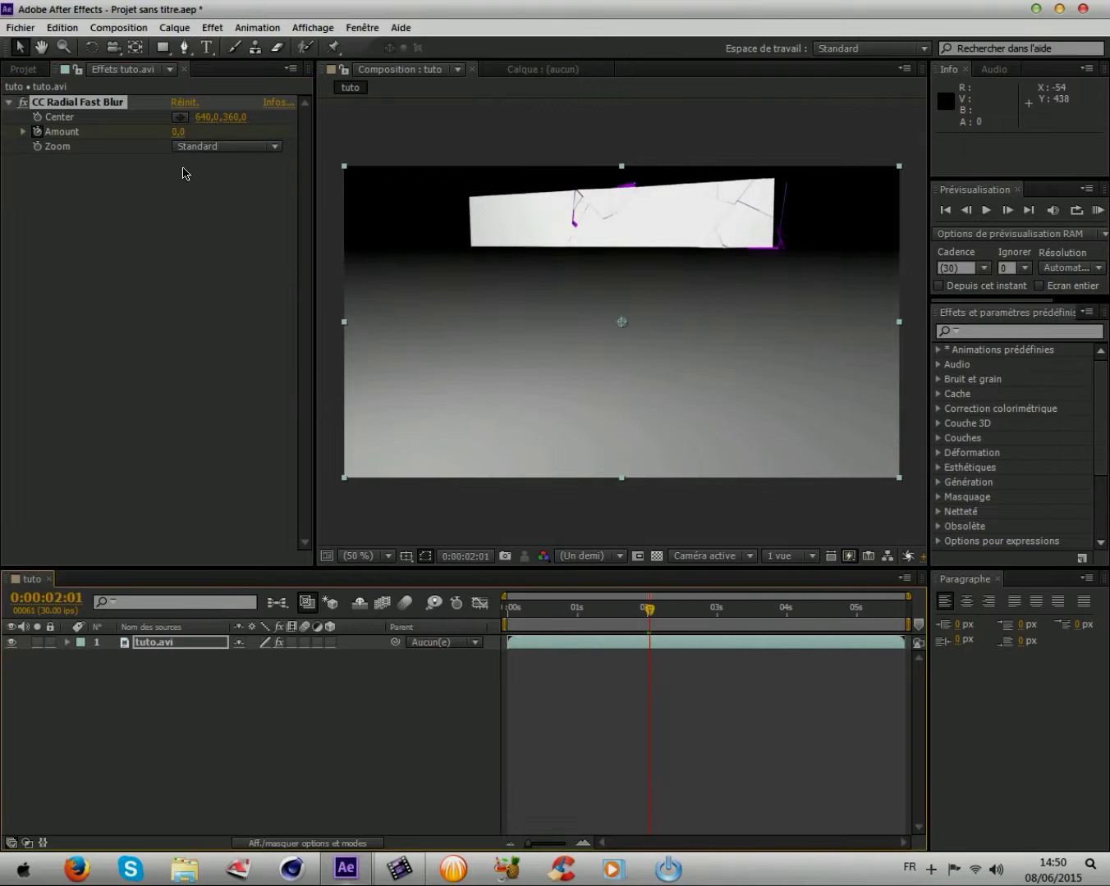
pyautogui.moveTo(177, 132); pyautogui.dragTo(216, 136)
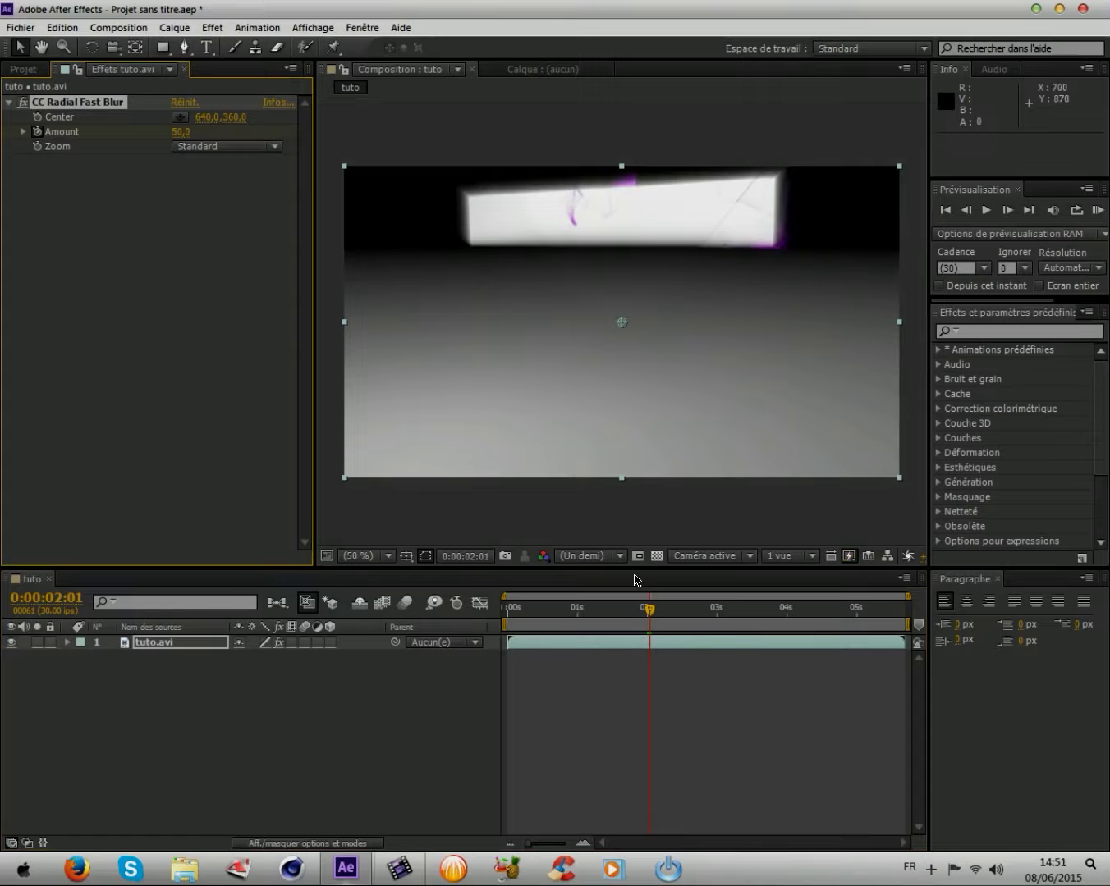
pyautogui.moveTo(650, 610); pyautogui.dragTo(652, 613)
pyautogui.click(654, 611)
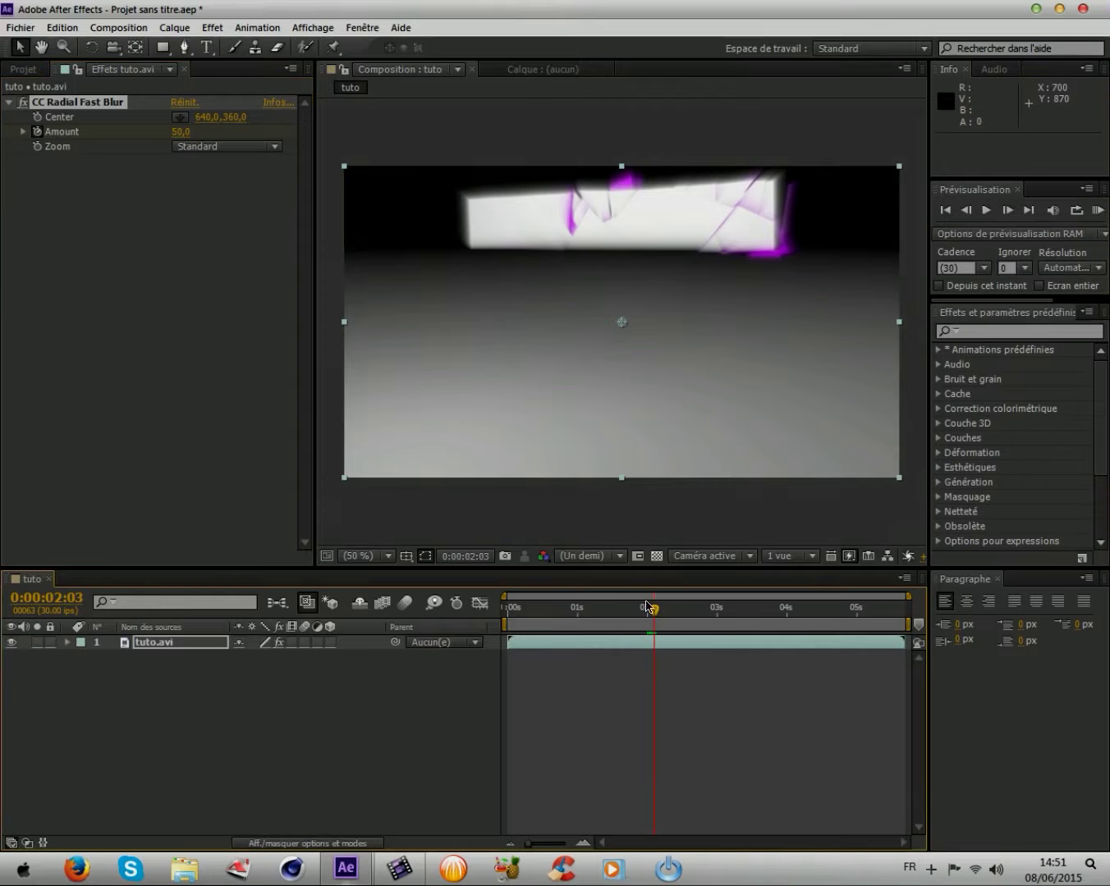
pyautogui.moveTo(177, 133); pyautogui.dragTo(59, 137)
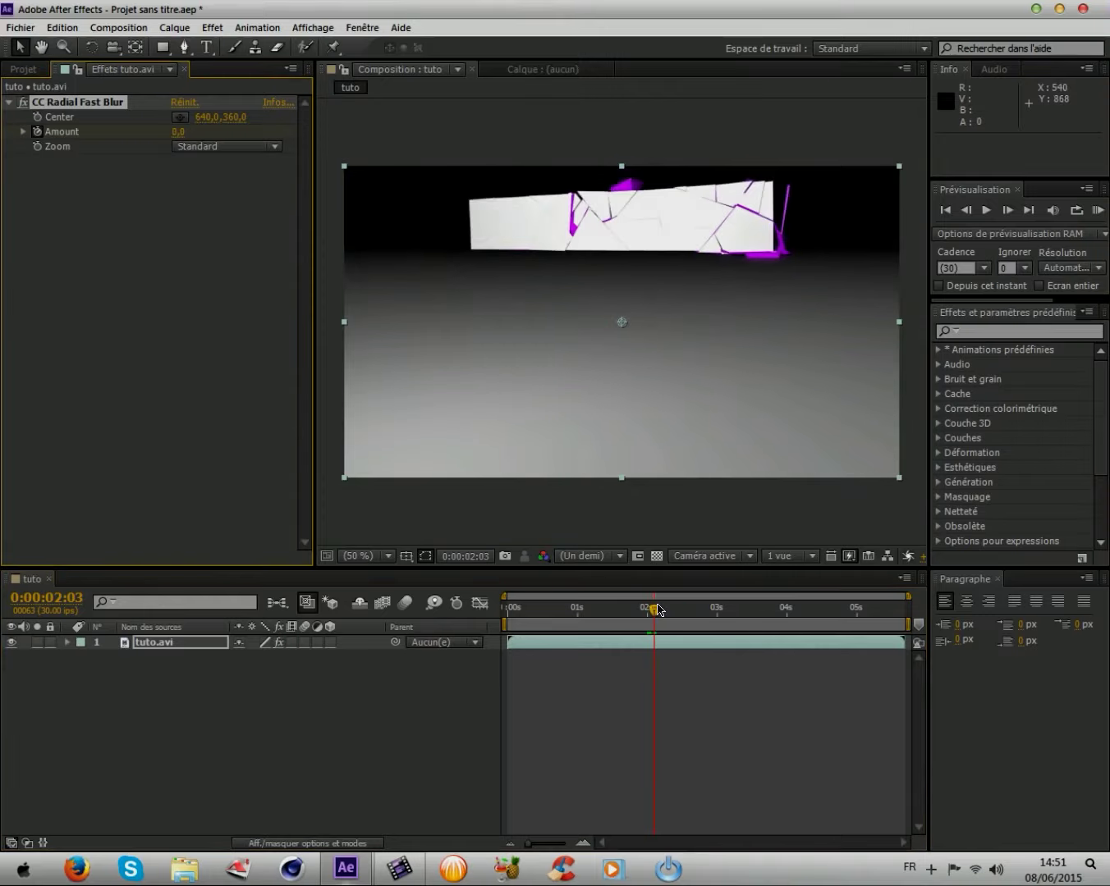
pyautogui.moveTo(654, 614); pyautogui.dragTo(633, 613)
pyautogui.click(987, 211)
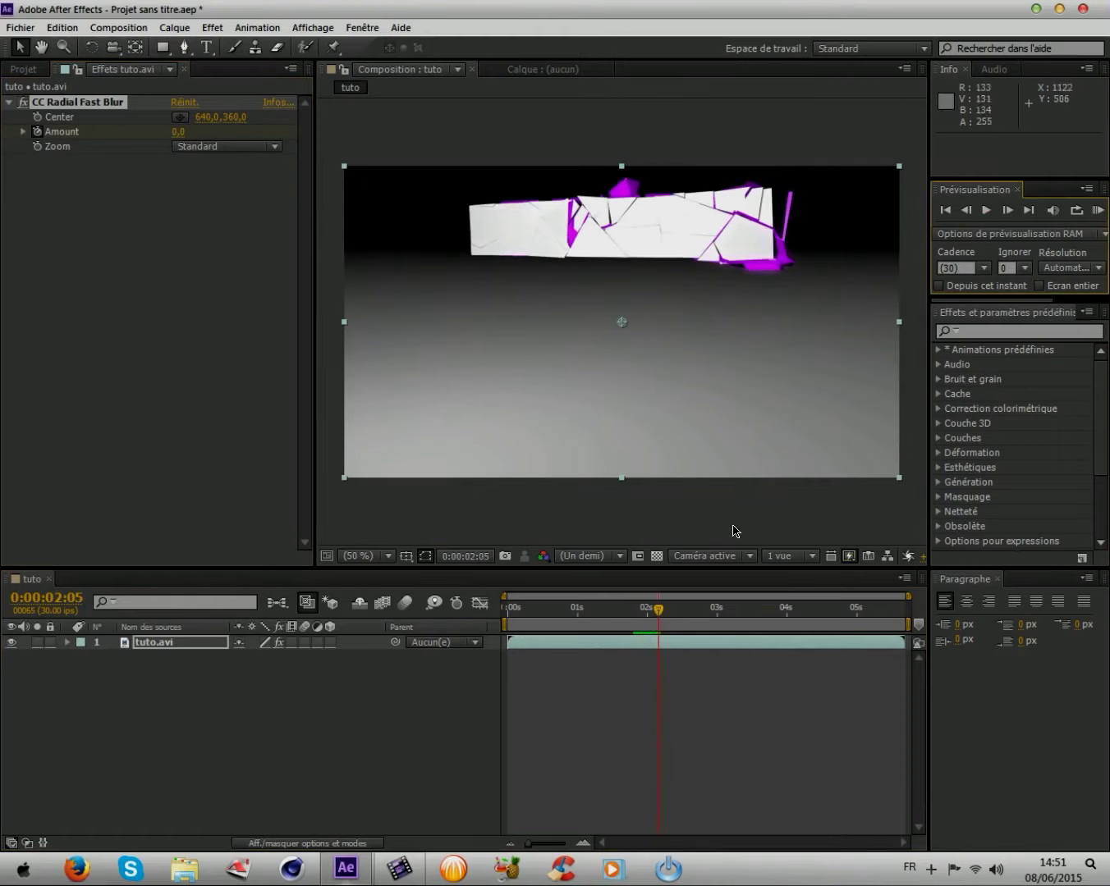
# Step: Keyframe a second blur pulse as the fragments hit the floor: Amount 0 at 0:00:02:20, 50 at 0:00:02:21 and 0 at 0:00:02:23
pyautogui.moveTo(657, 612); pyautogui.dragTo(700, 616)
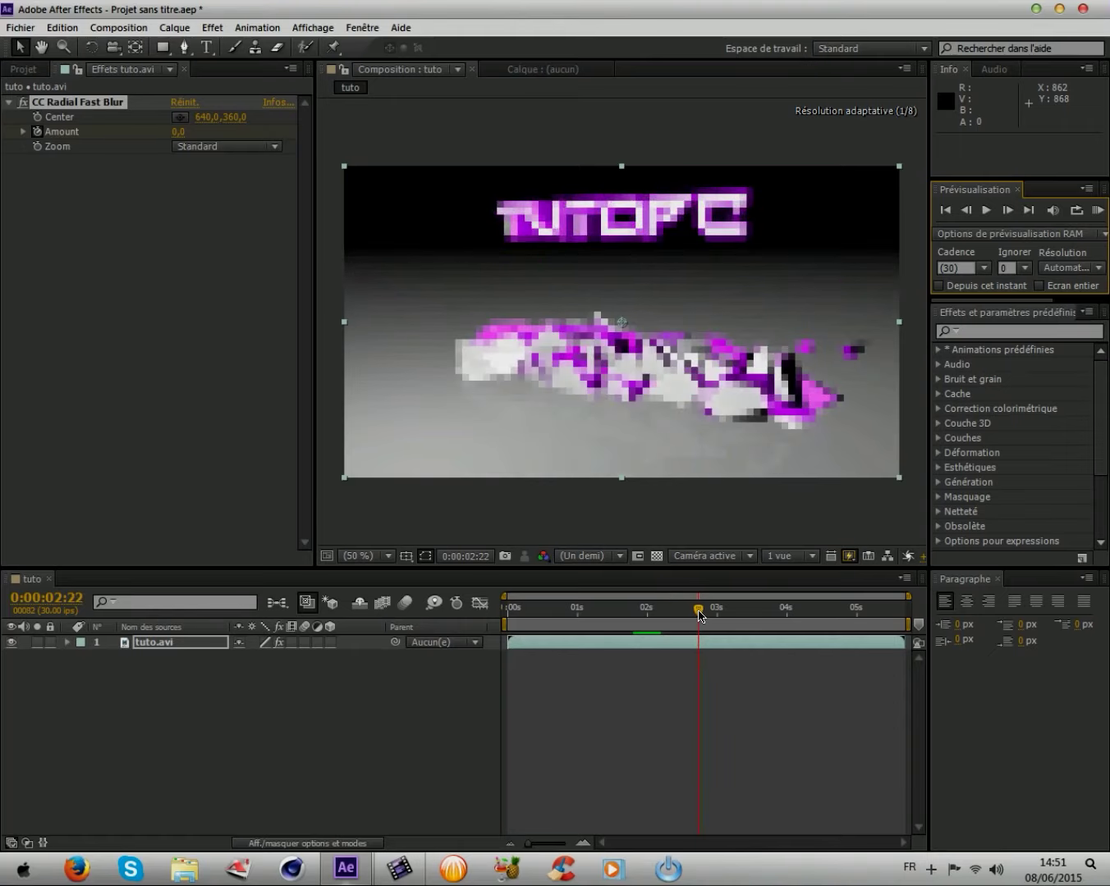
pyautogui.moveTo(699, 614); pyautogui.dragTo(695, 614)
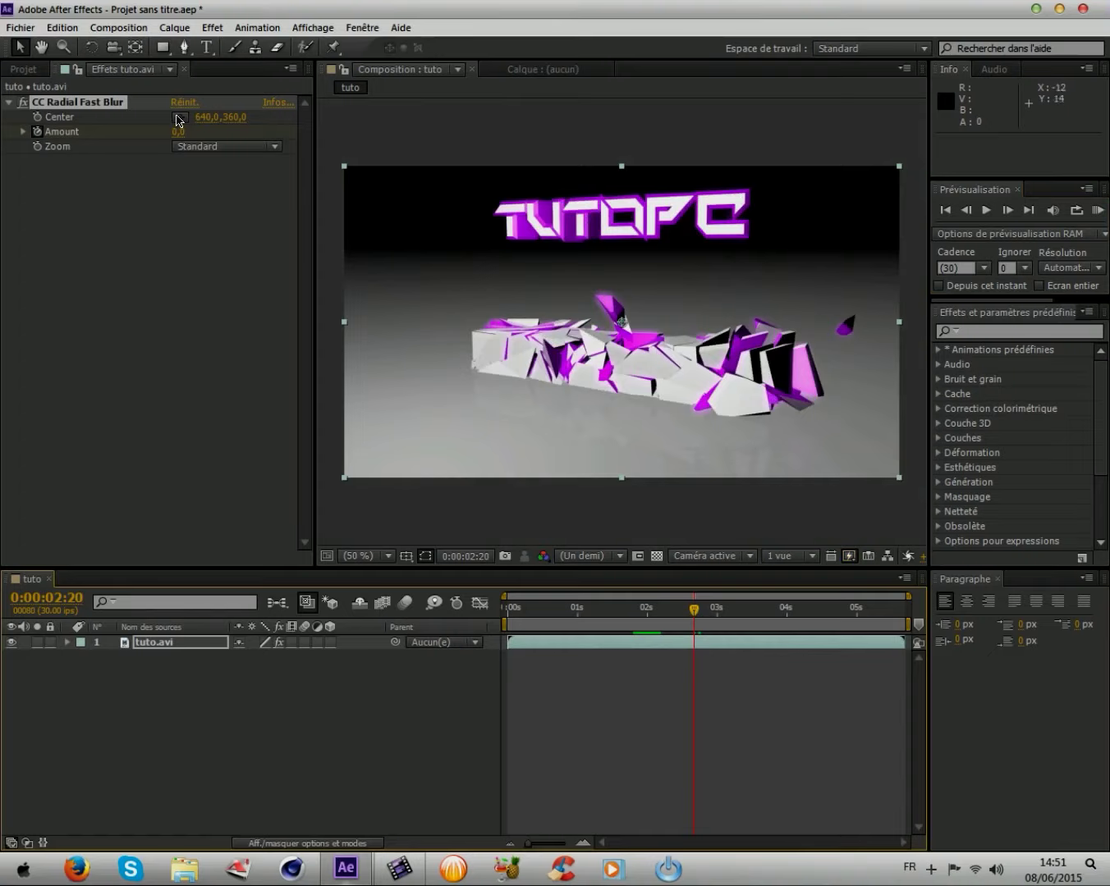
pyautogui.moveTo(177, 131); pyautogui.dragTo(182, 131)
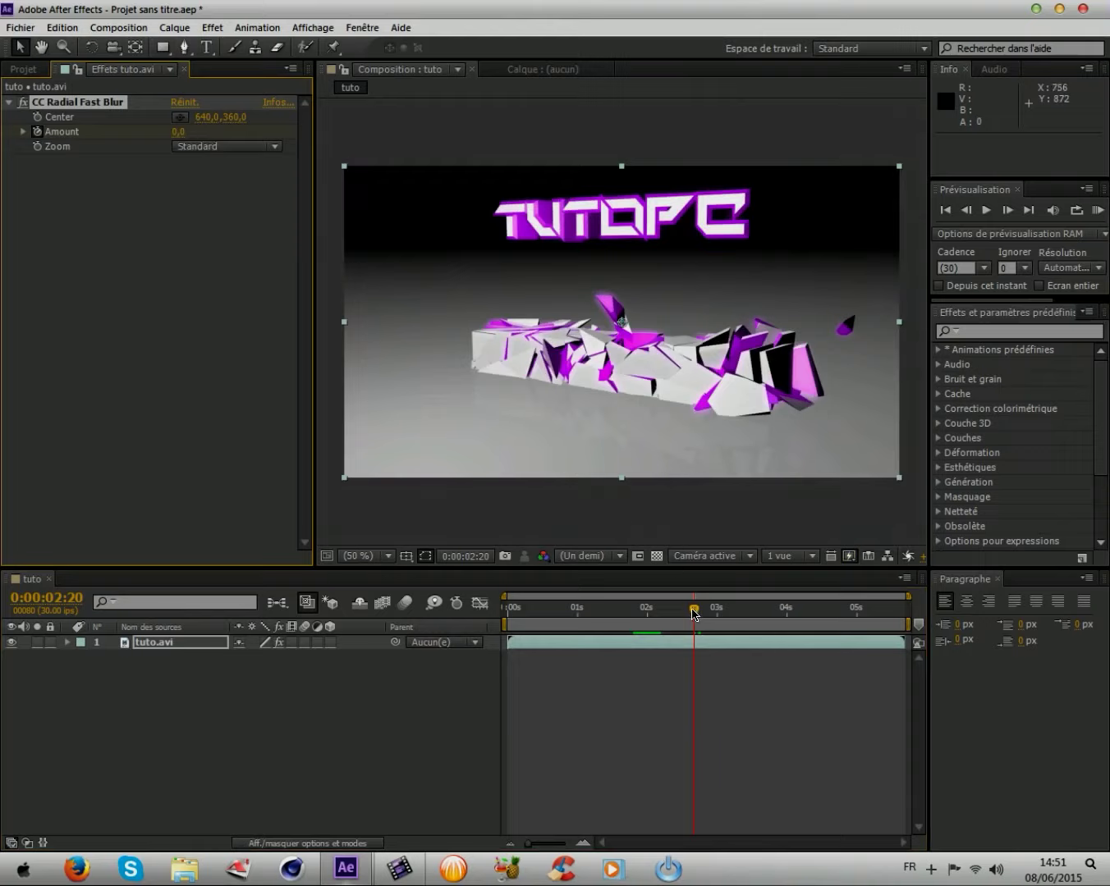
pyautogui.moveTo(693, 611); pyautogui.dragTo(697, 612)
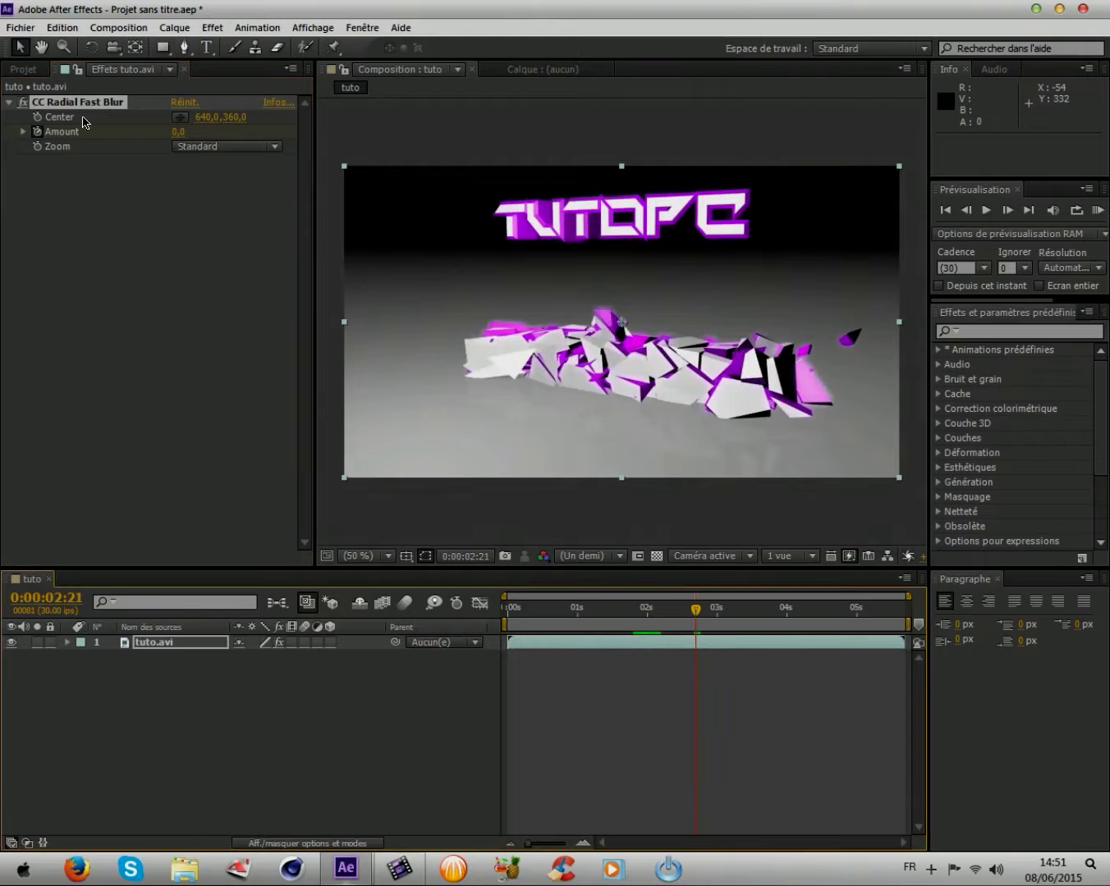
pyautogui.moveTo(170, 132); pyautogui.dragTo(227, 135)
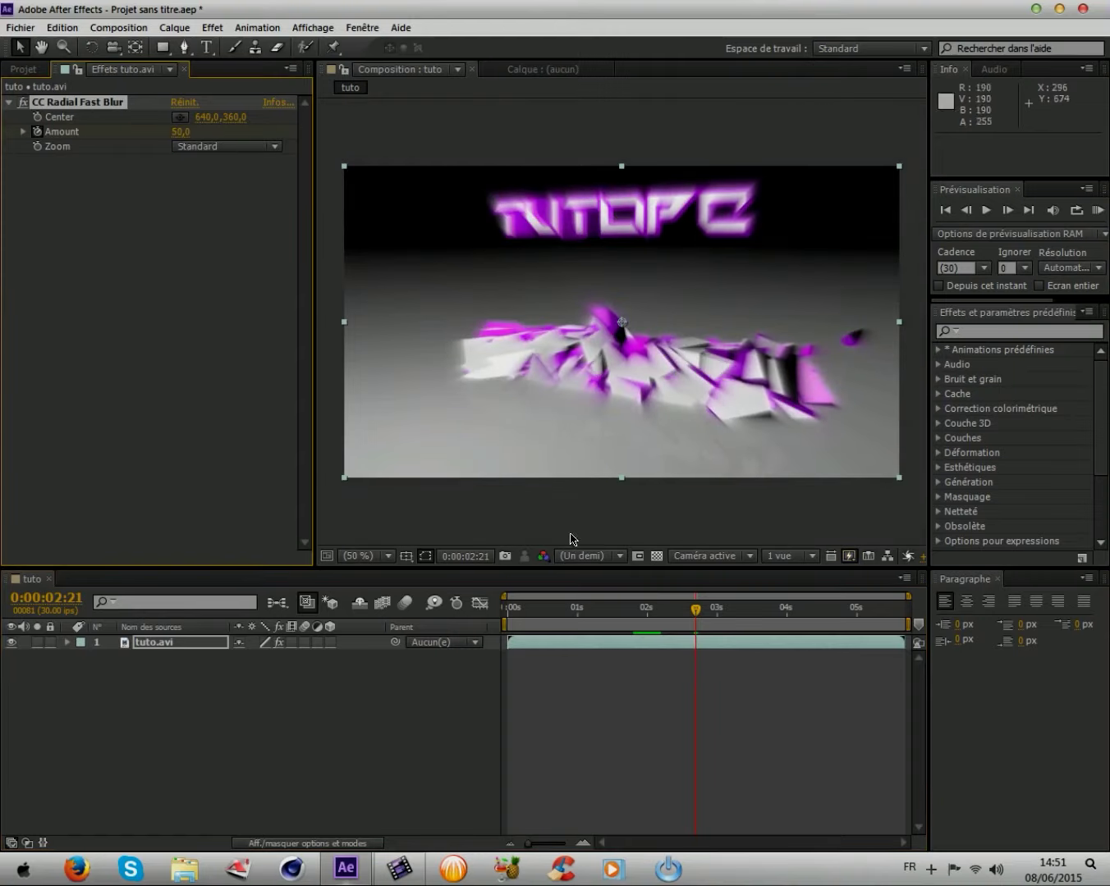
pyautogui.moveTo(694, 610); pyautogui.dragTo(700, 611)
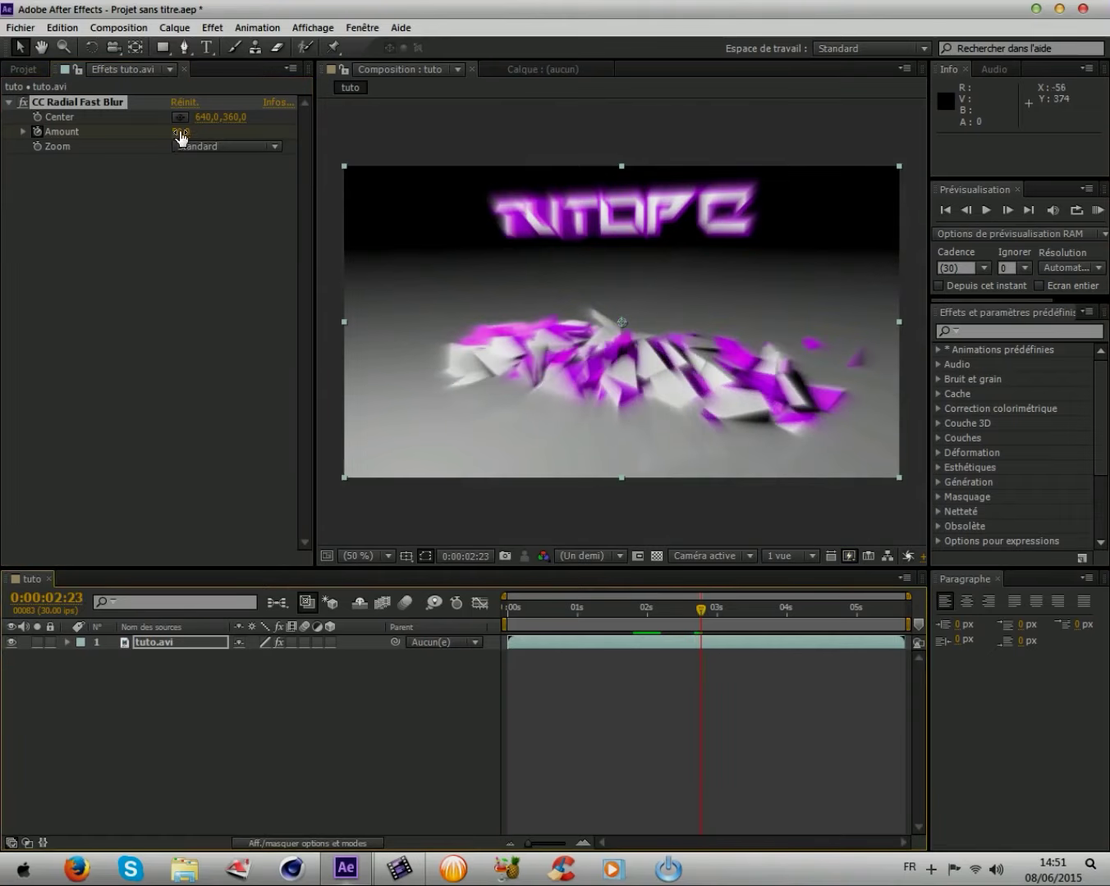
pyautogui.moveTo(174, 132); pyautogui.dragTo(97, 135)
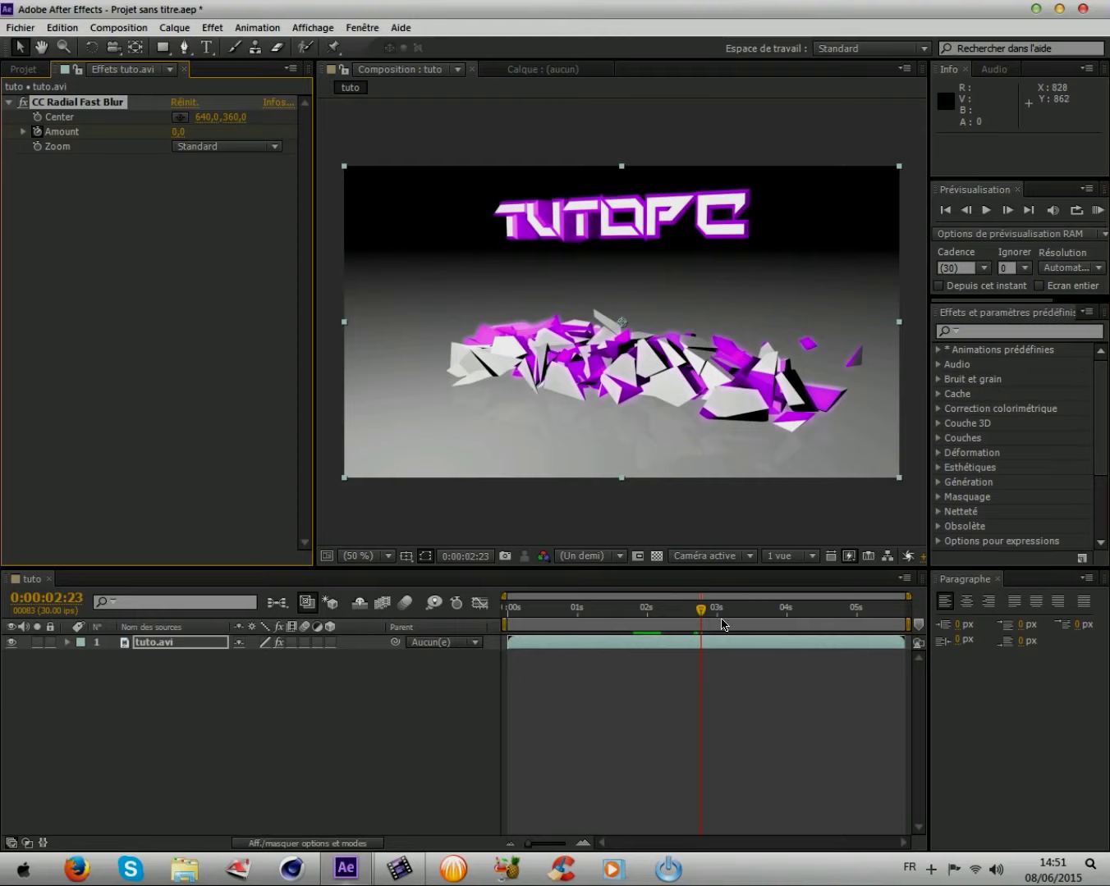
# Step: Keyframe a third blur pulse when the title text lands: Amount 0 at 0:00:03:29, 50 at 0:00:04:00 and 0 at 0:00:04:02
pyautogui.moveTo(701, 614); pyautogui.dragTo(756, 612)
pyautogui.moveTo(773, 611); pyautogui.dragTo(798, 616)
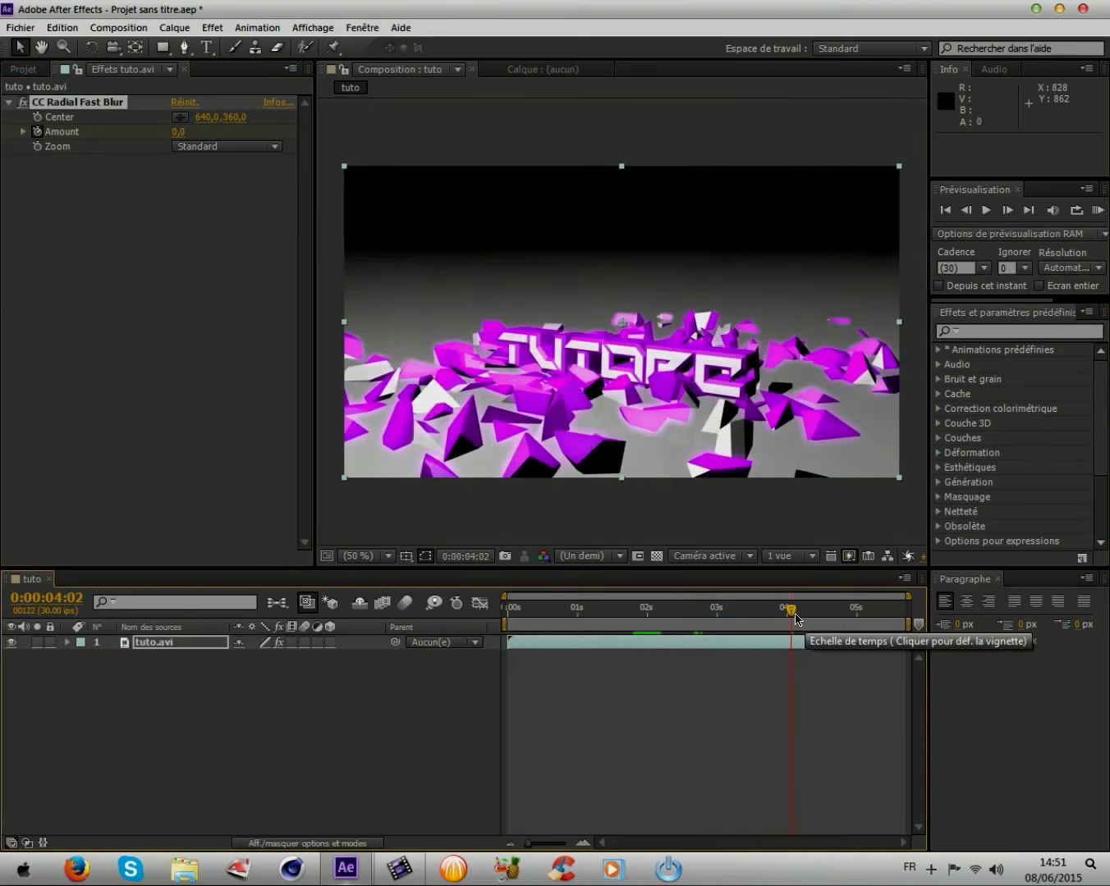
pyautogui.click(793, 613)
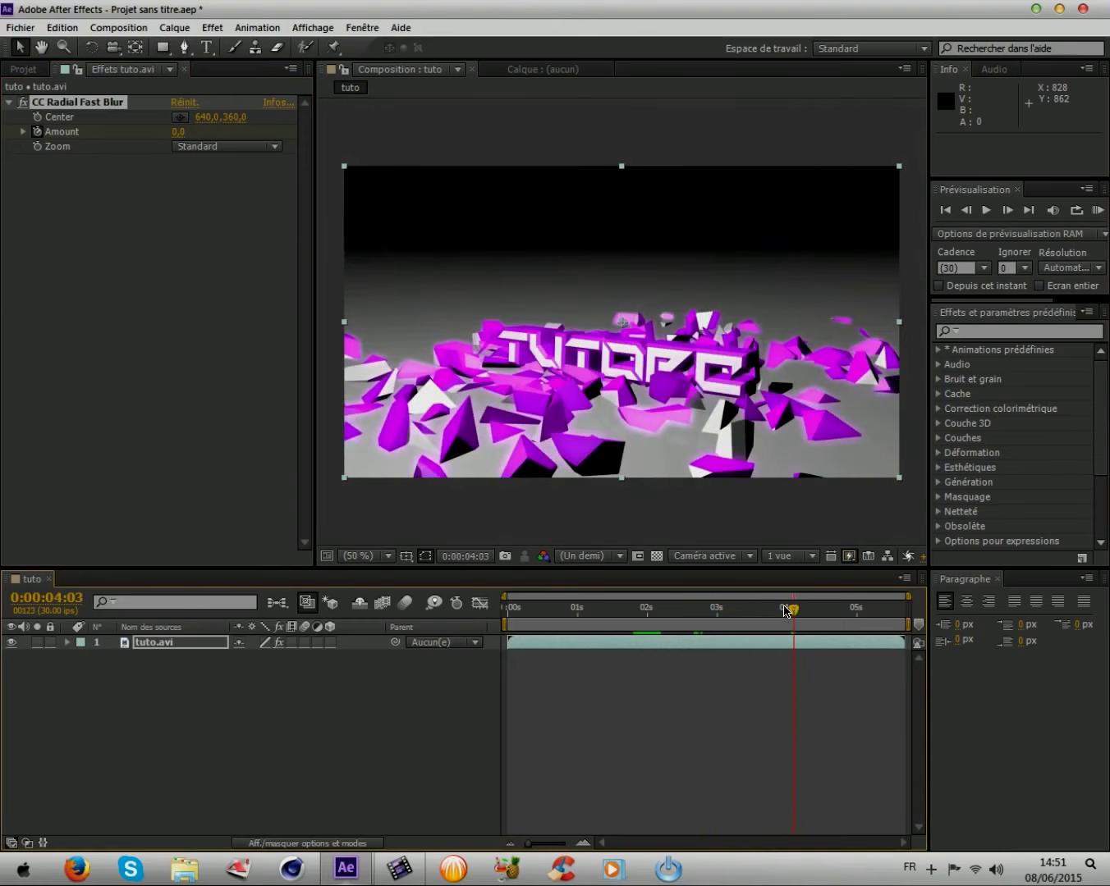
pyautogui.moveTo(790, 613); pyautogui.dragTo(782, 613)
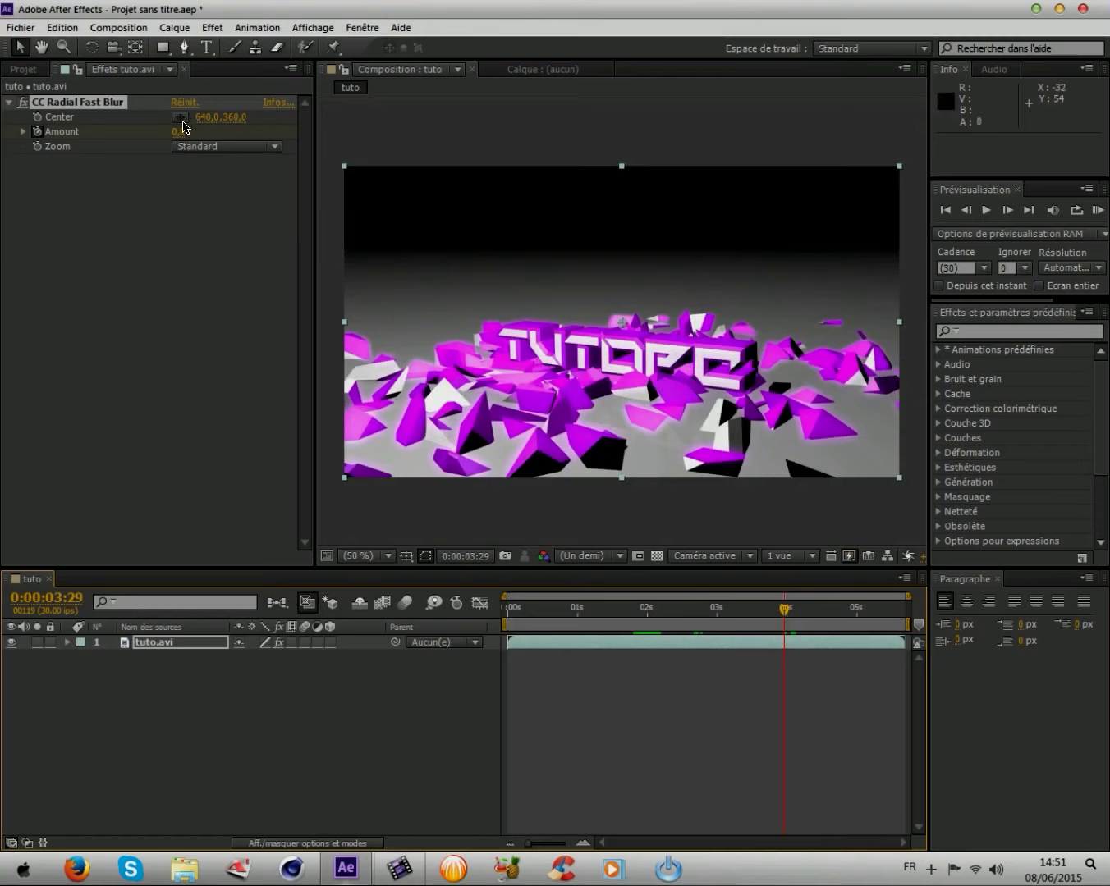
pyautogui.moveTo(177, 136)
pyautogui.mouseDown()
pyautogui.moveTo(192, 137)
pyautogui.moveTo(169, 136)
pyautogui.mouseUp()
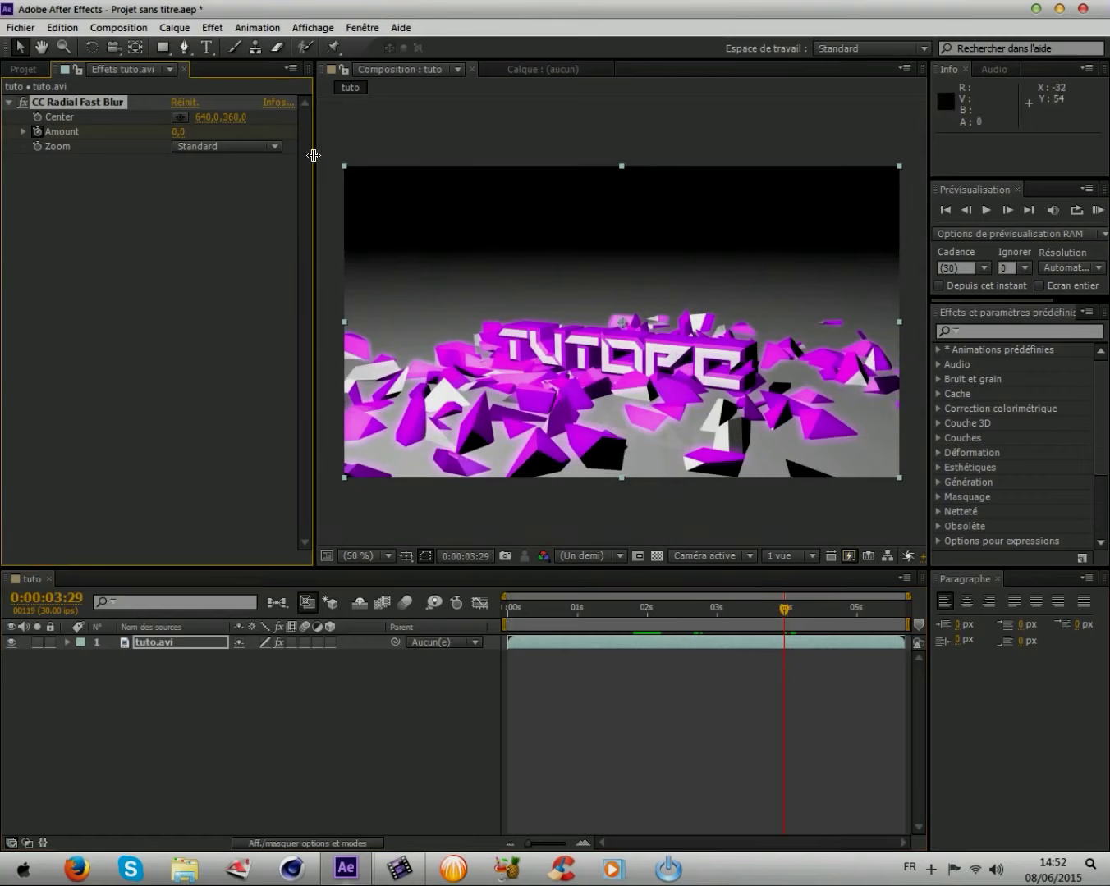
pyautogui.click(787, 615)
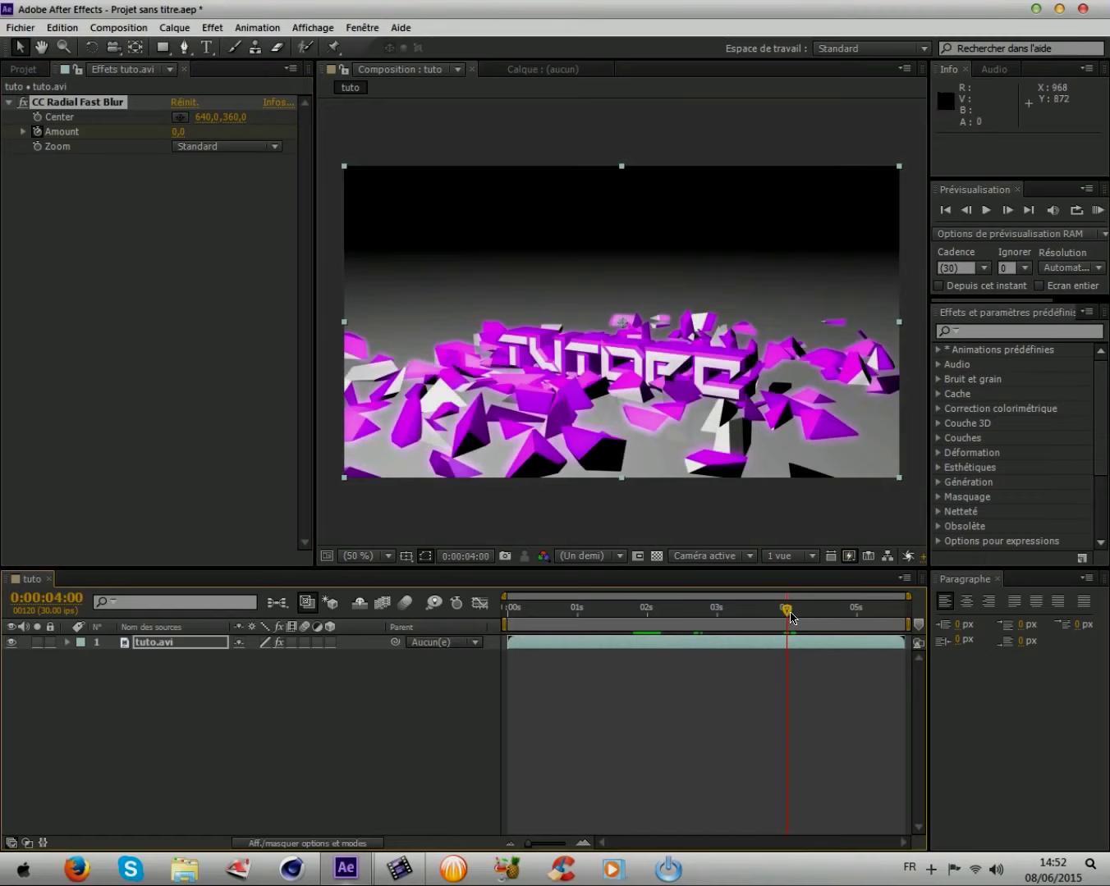
pyautogui.moveTo(787, 615); pyautogui.dragTo(788, 615)
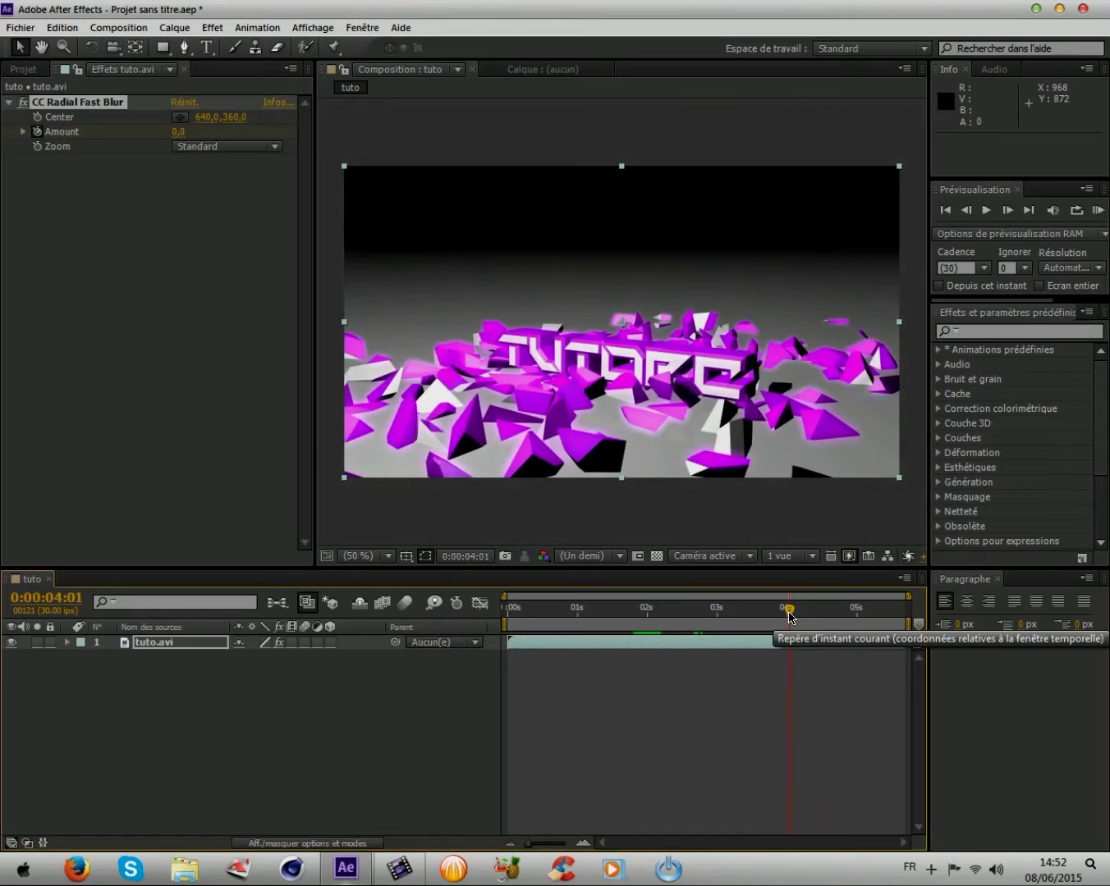
pyautogui.moveTo(787, 614); pyautogui.dragTo(786, 614)
pyautogui.moveTo(182, 132); pyautogui.dragTo(209, 130)
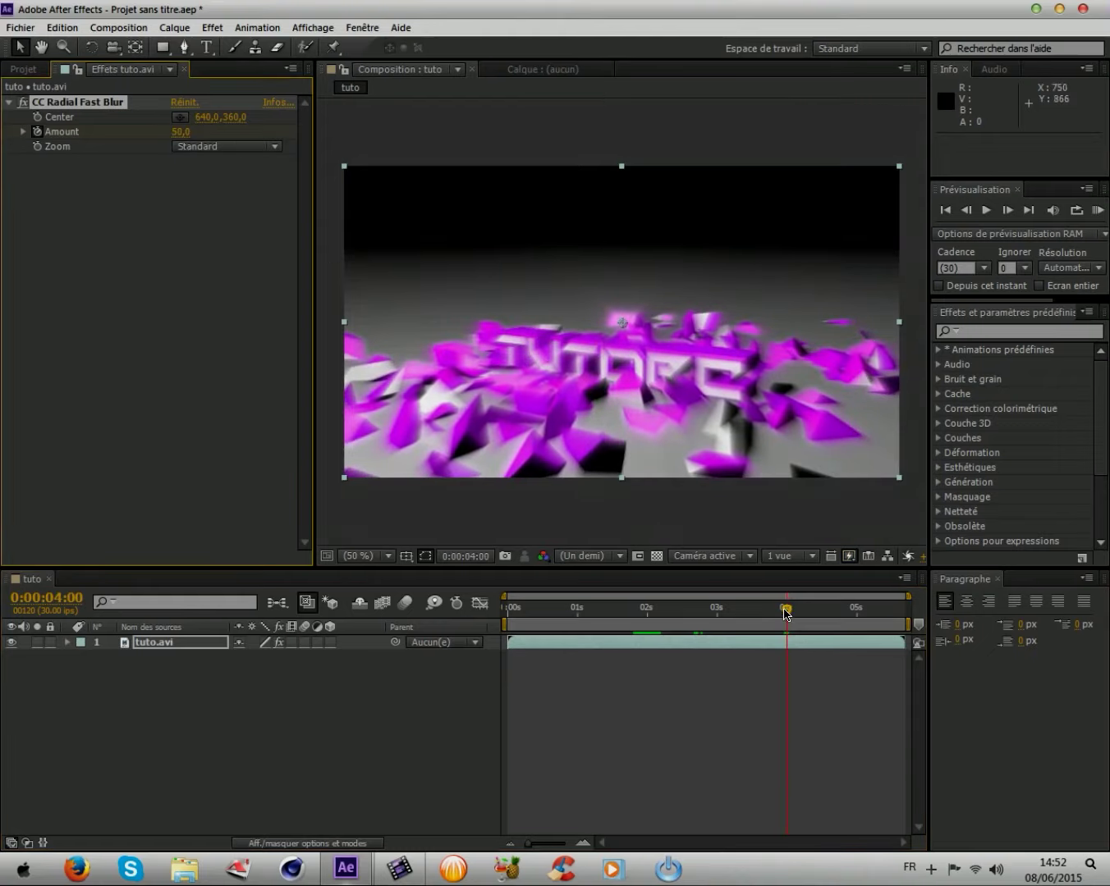
pyautogui.moveTo(785, 611); pyautogui.dragTo(791, 612)
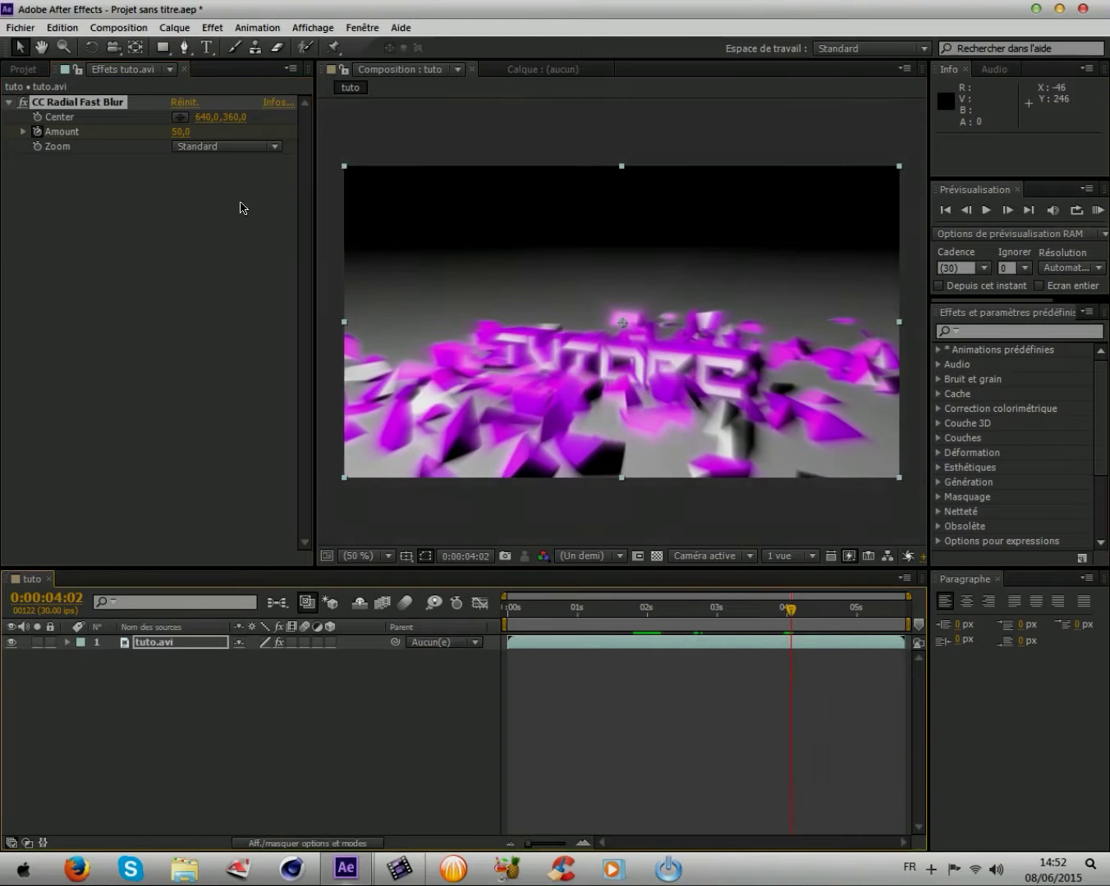
pyautogui.moveTo(181, 136); pyautogui.dragTo(161, 135)
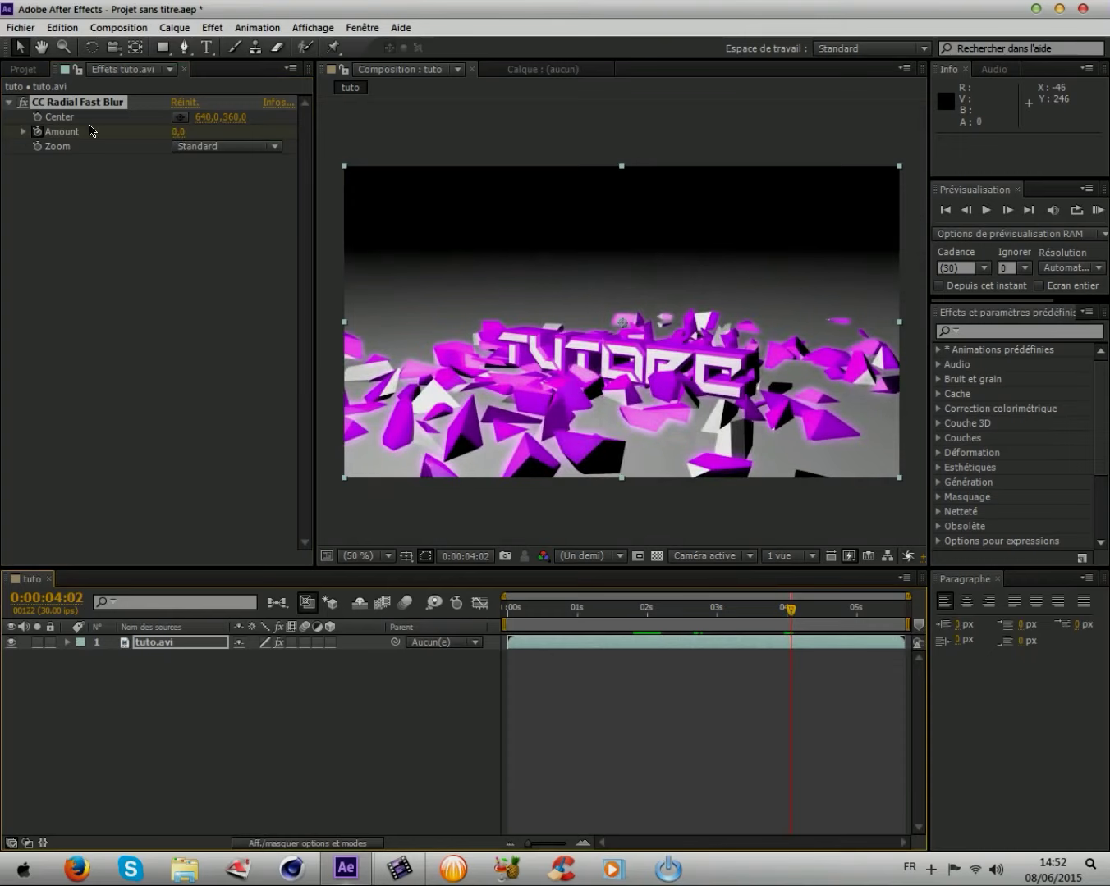
# Step: Add the tuto composition to the render queue and render it to tuto_2.avi with the Non destructif output module
pyautogui.moveTo(785, 607); pyautogui.dragTo(535, 572)
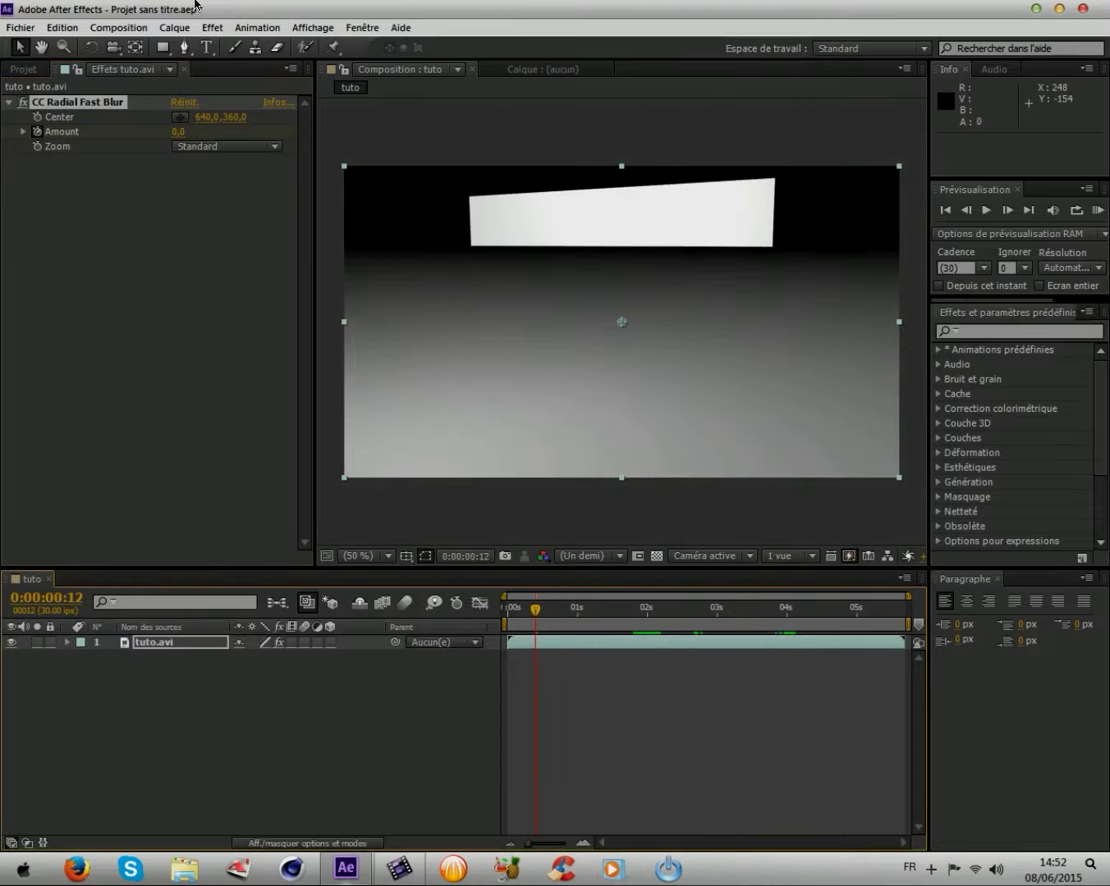
pyautogui.click(14, 28)
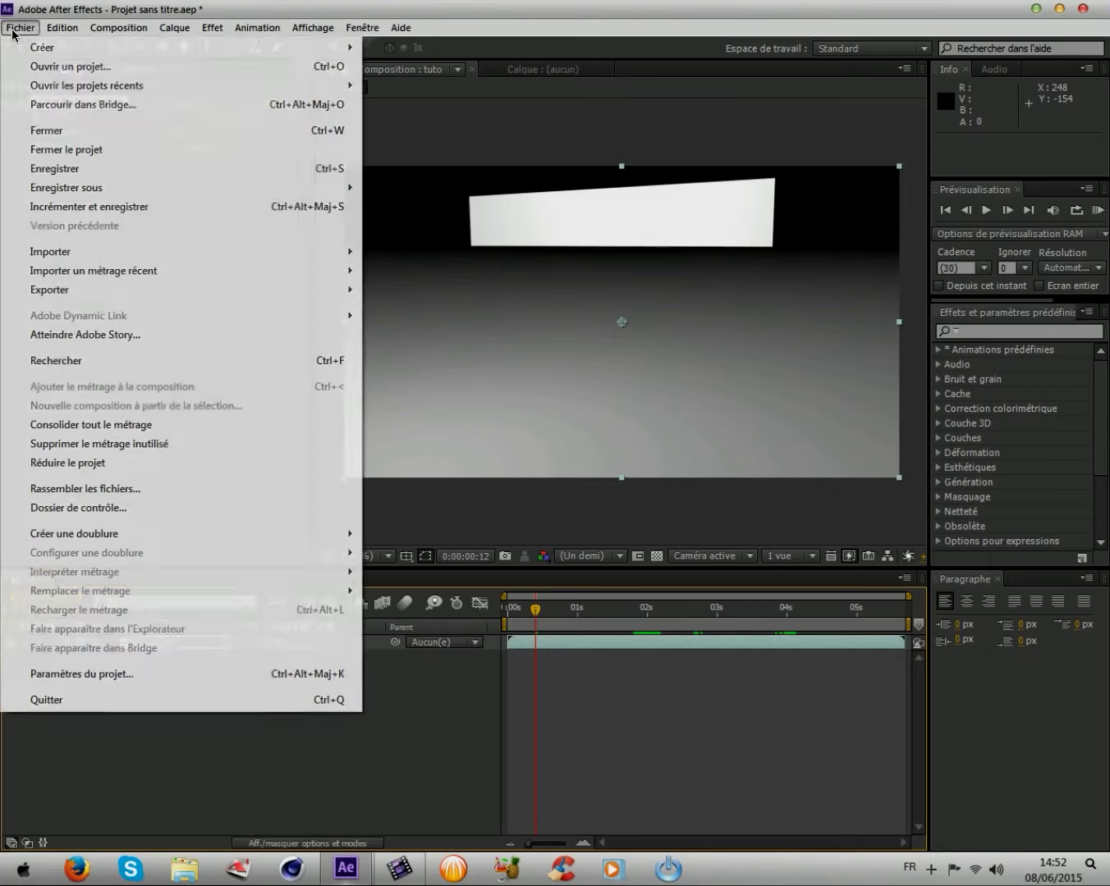
pyautogui.moveTo(156, 288)
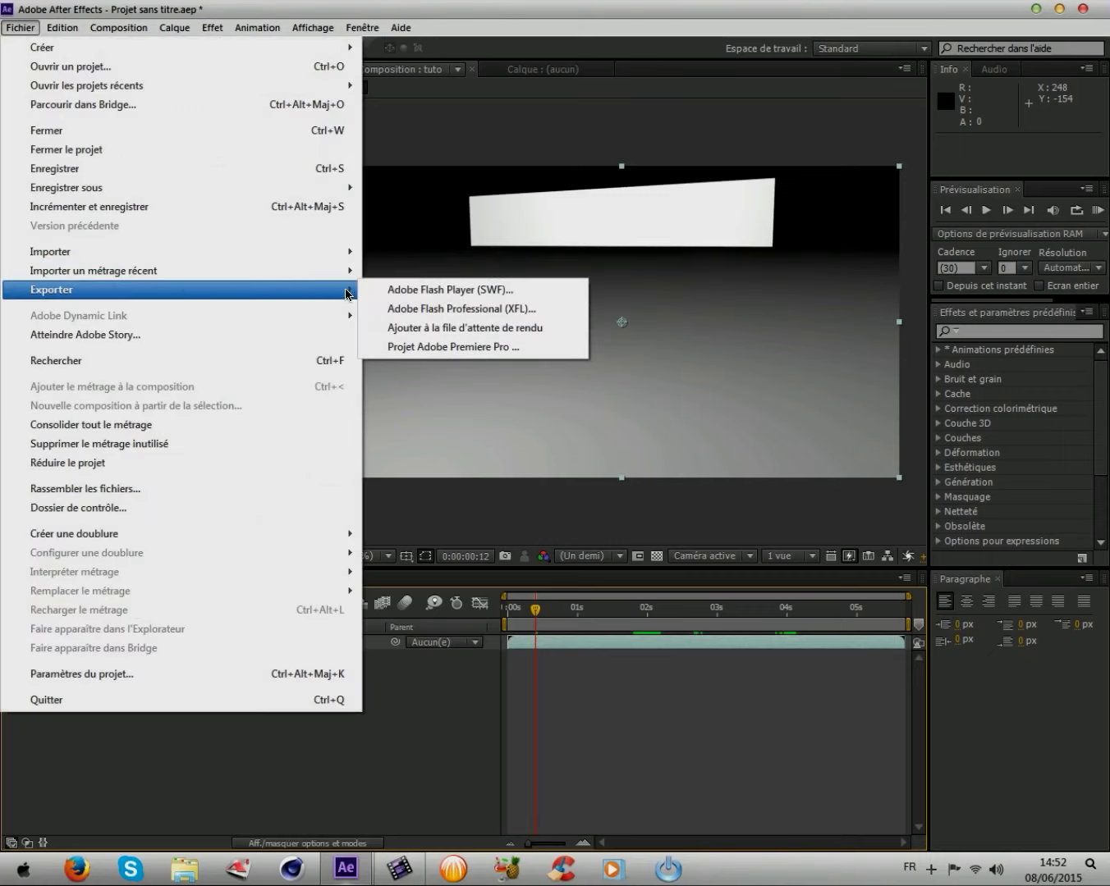
pyautogui.click(412, 330)
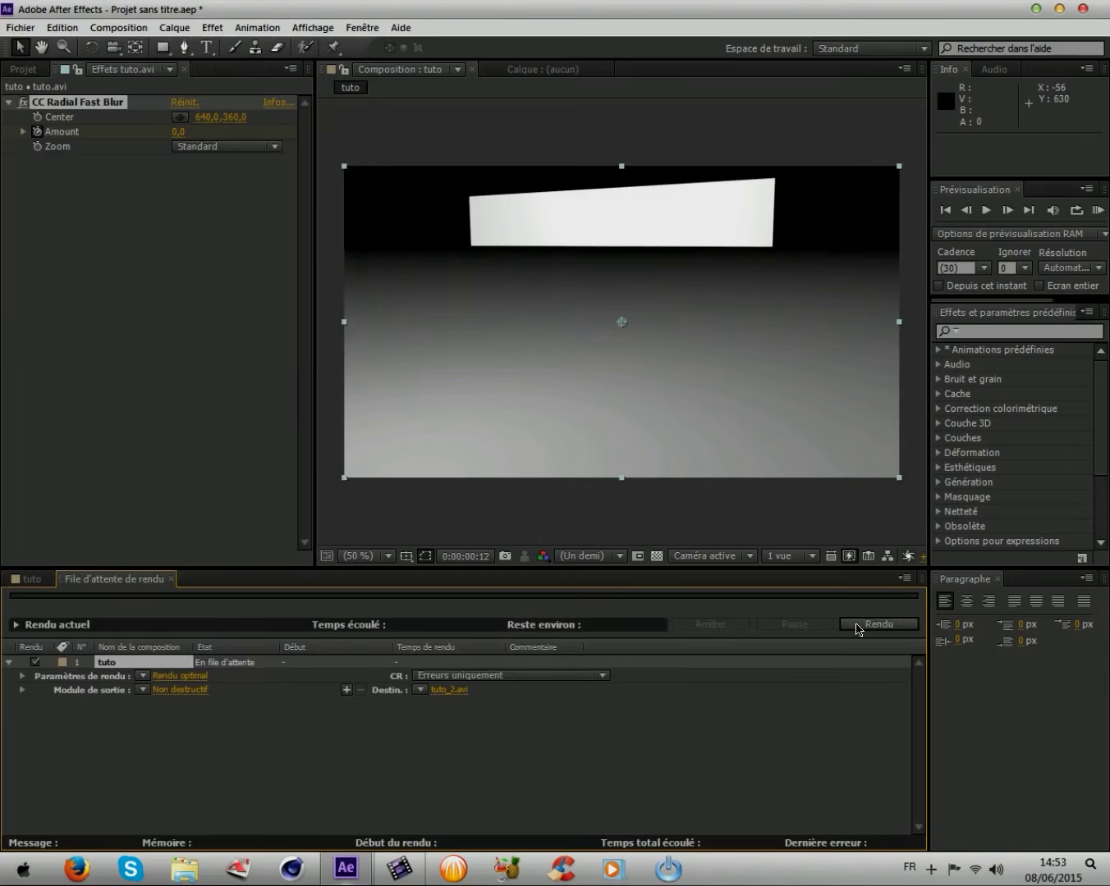
pyautogui.click(856, 626)
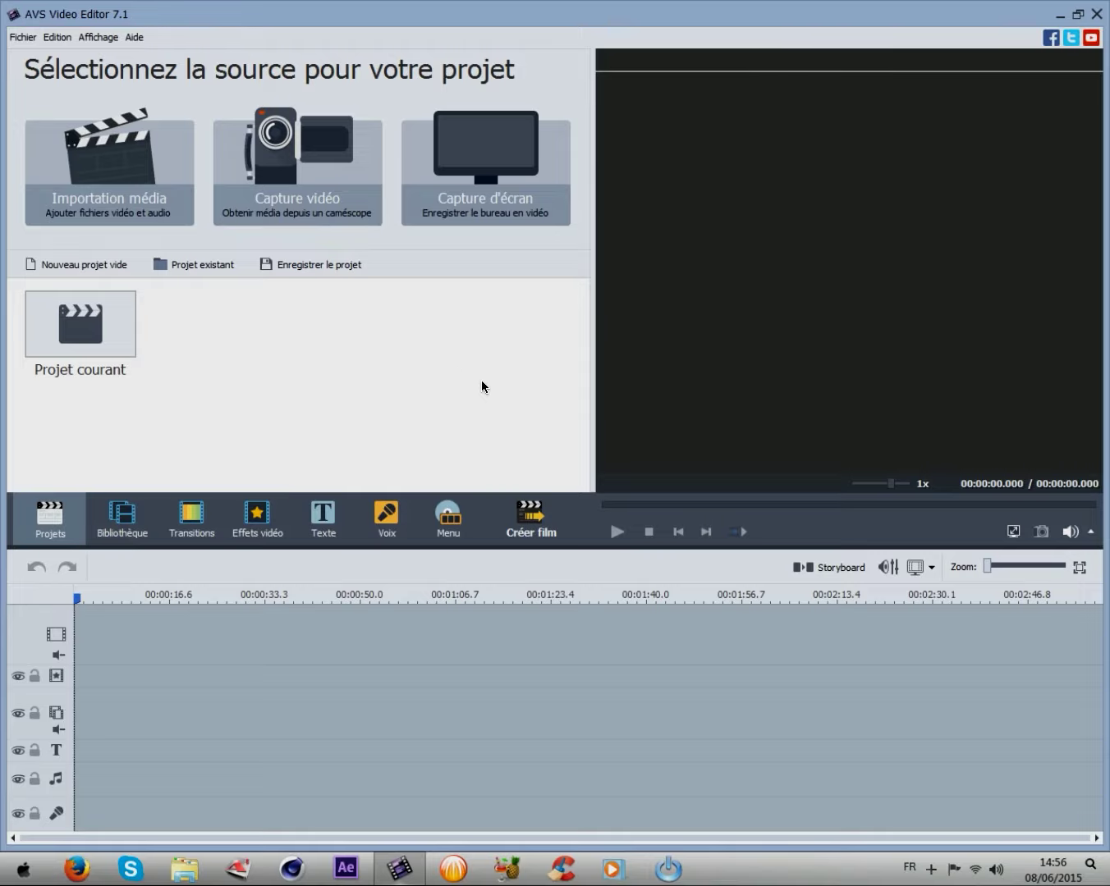
# Step: In AVS Video Editor, place the rendered tuto_2 clip from the Videos library at the start of the video track
pyautogui.click(185, 869)
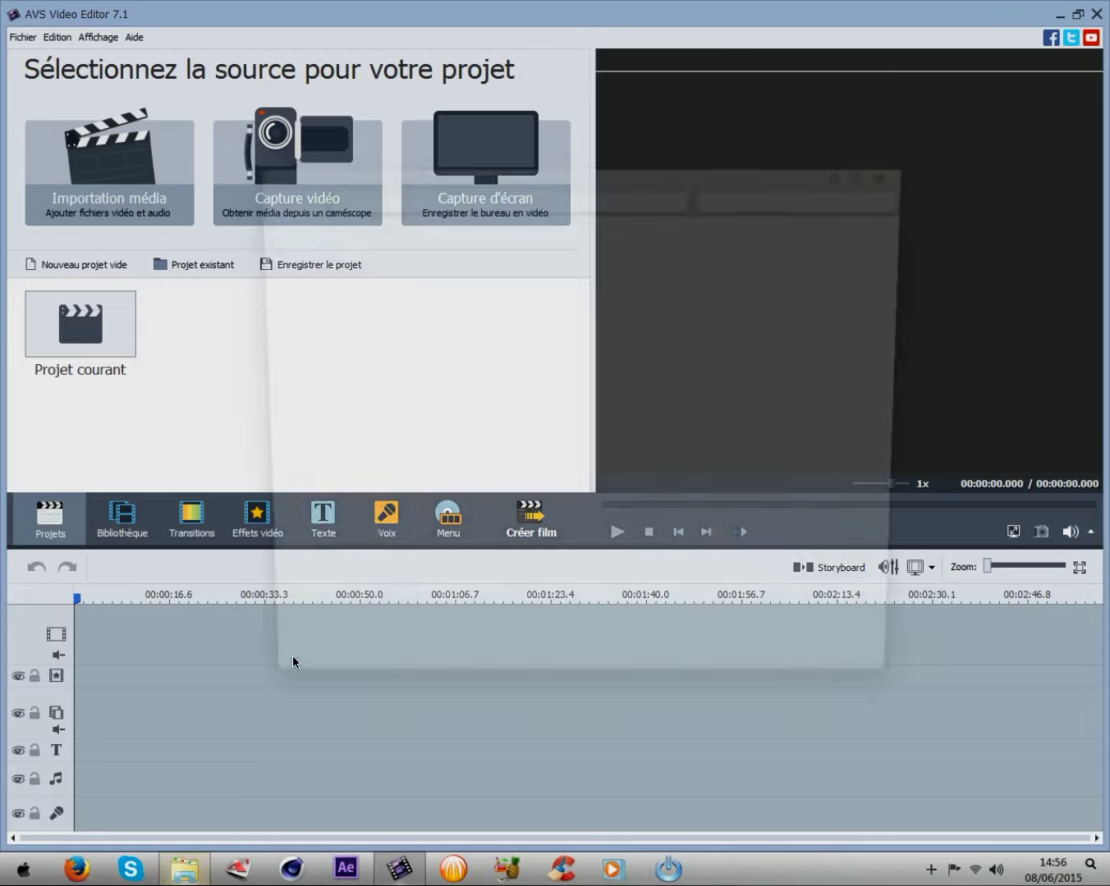
pyautogui.doubleClick(643, 359)
pyautogui.moveTo(624, 178); pyautogui.dragTo(865, 266)
pyautogui.click(887, 442)
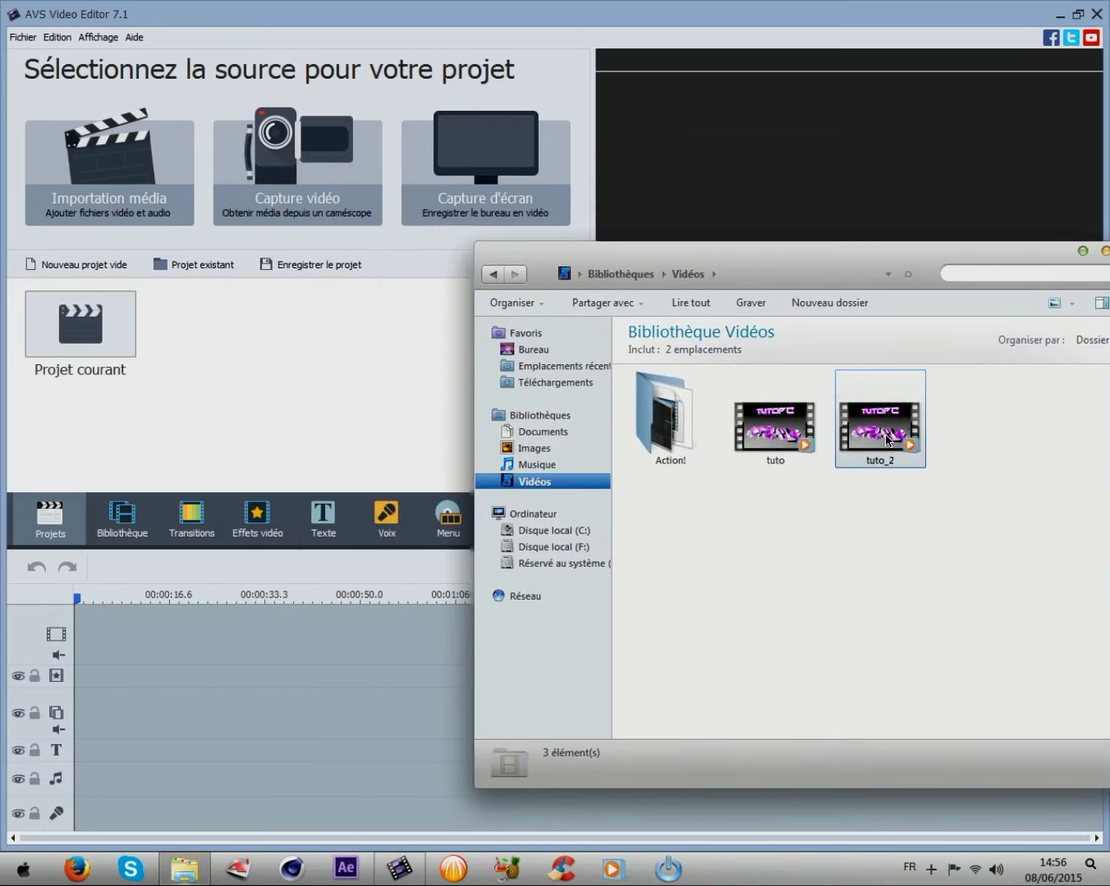
pyautogui.click(776, 424)
pyautogui.click(871, 428)
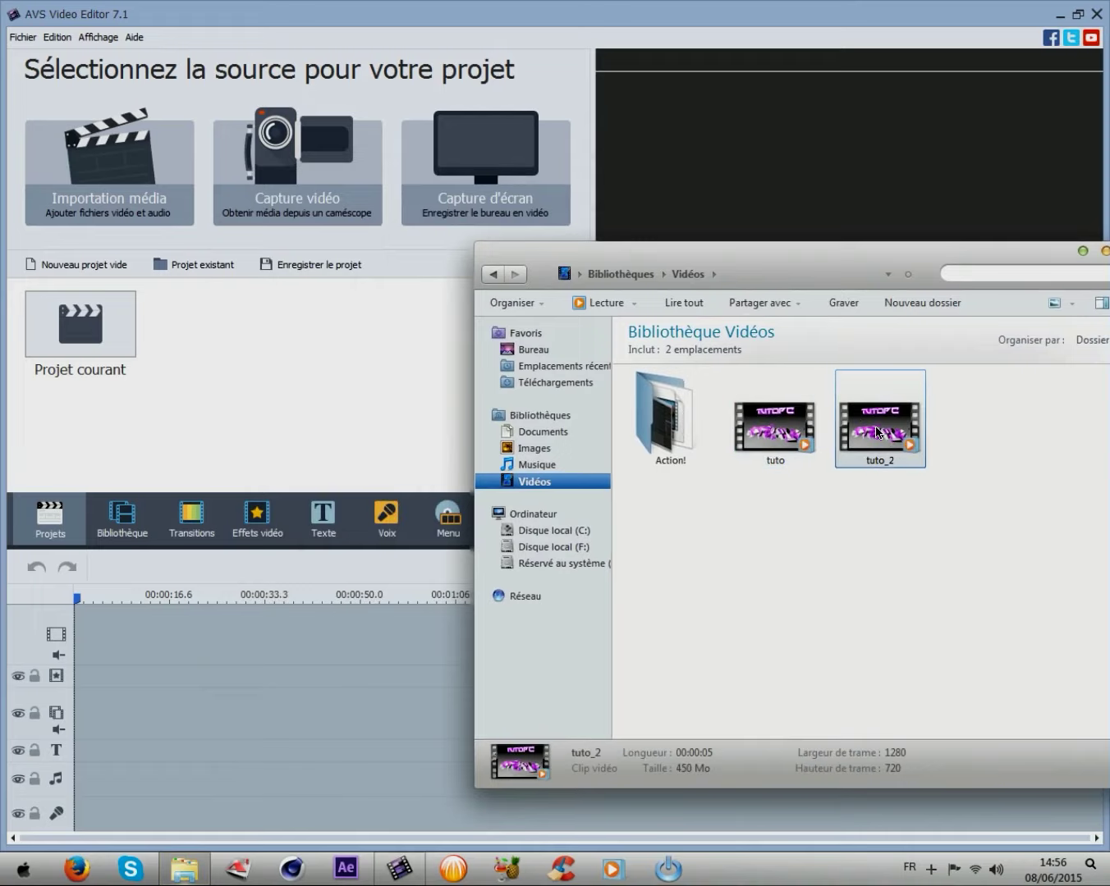
pyautogui.moveTo(884, 428); pyautogui.dragTo(245, 651)
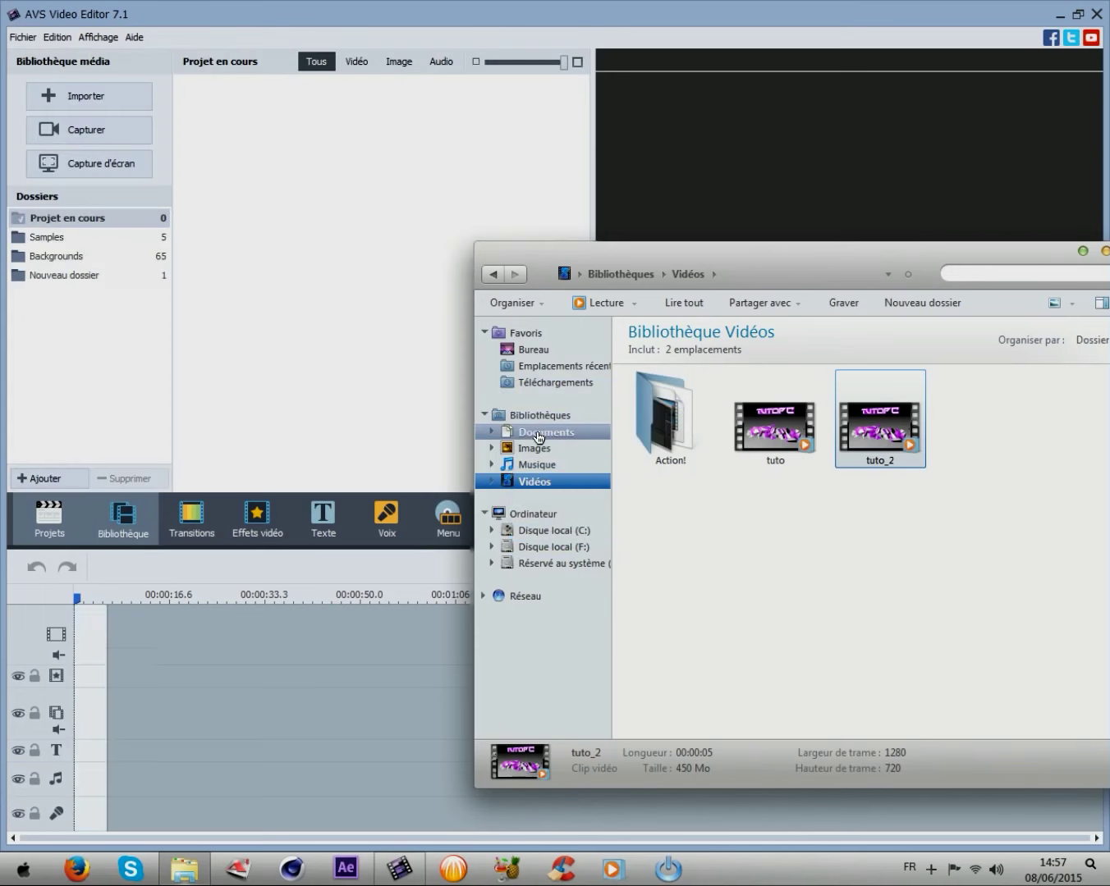
# Step: Place "Dr. Dre - The Next Episode (San Holo Remix).mp3" from the Music library at the start of the music track, then close the file window
pyautogui.click(537, 465)
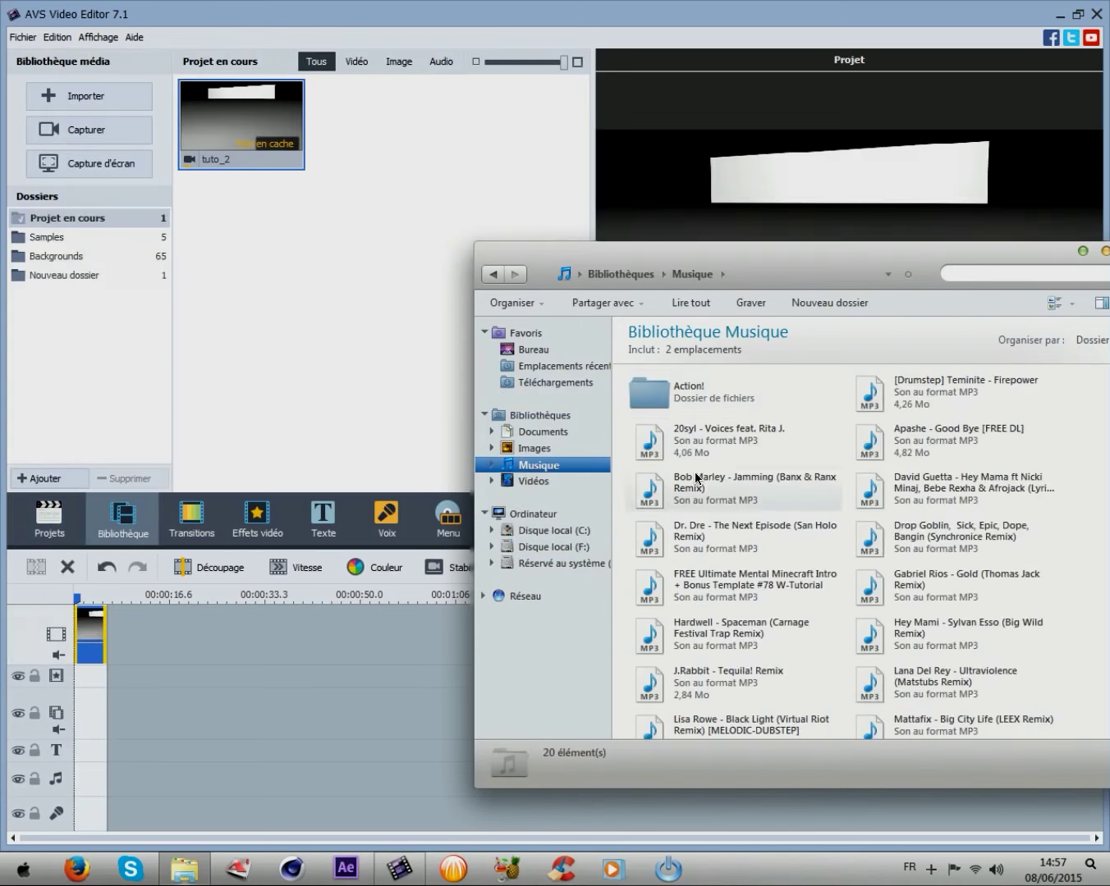
pyautogui.moveTo(716, 533); pyautogui.dragTo(100, 739)
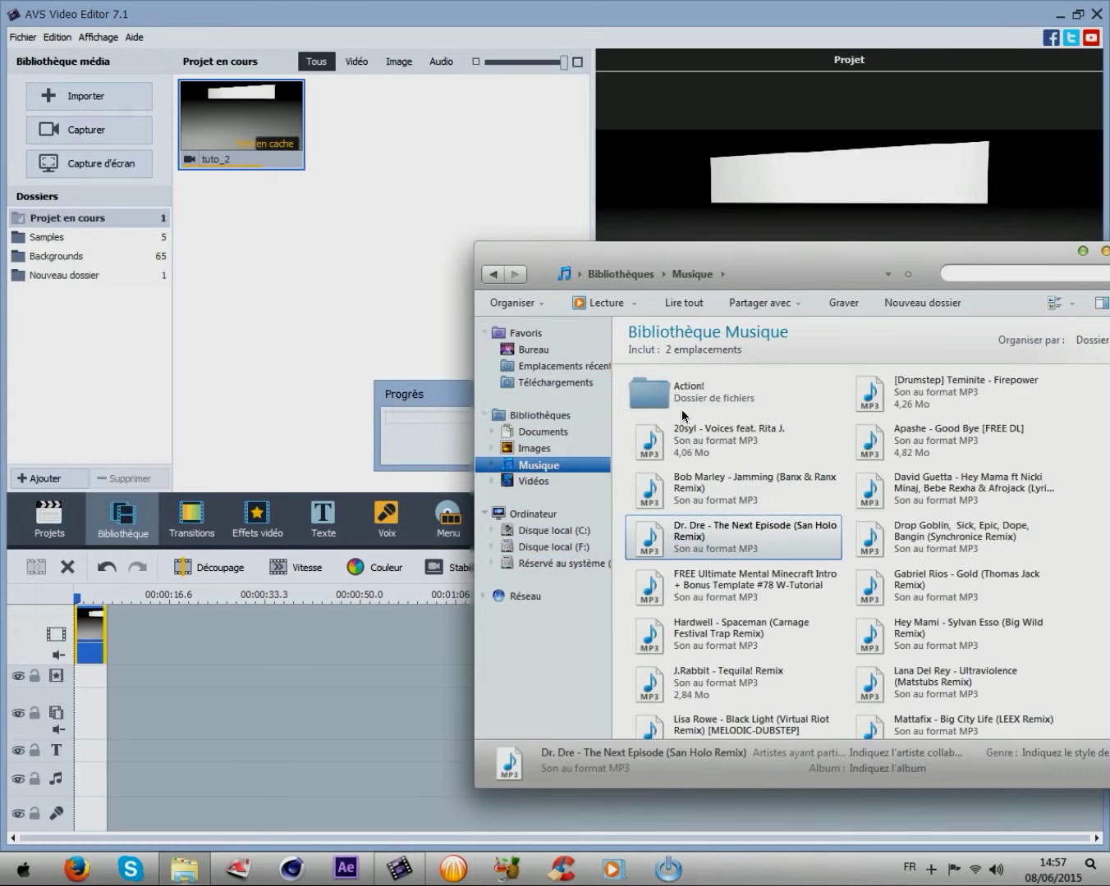
pyautogui.moveTo(1075, 247); pyautogui.dragTo(815, 246)
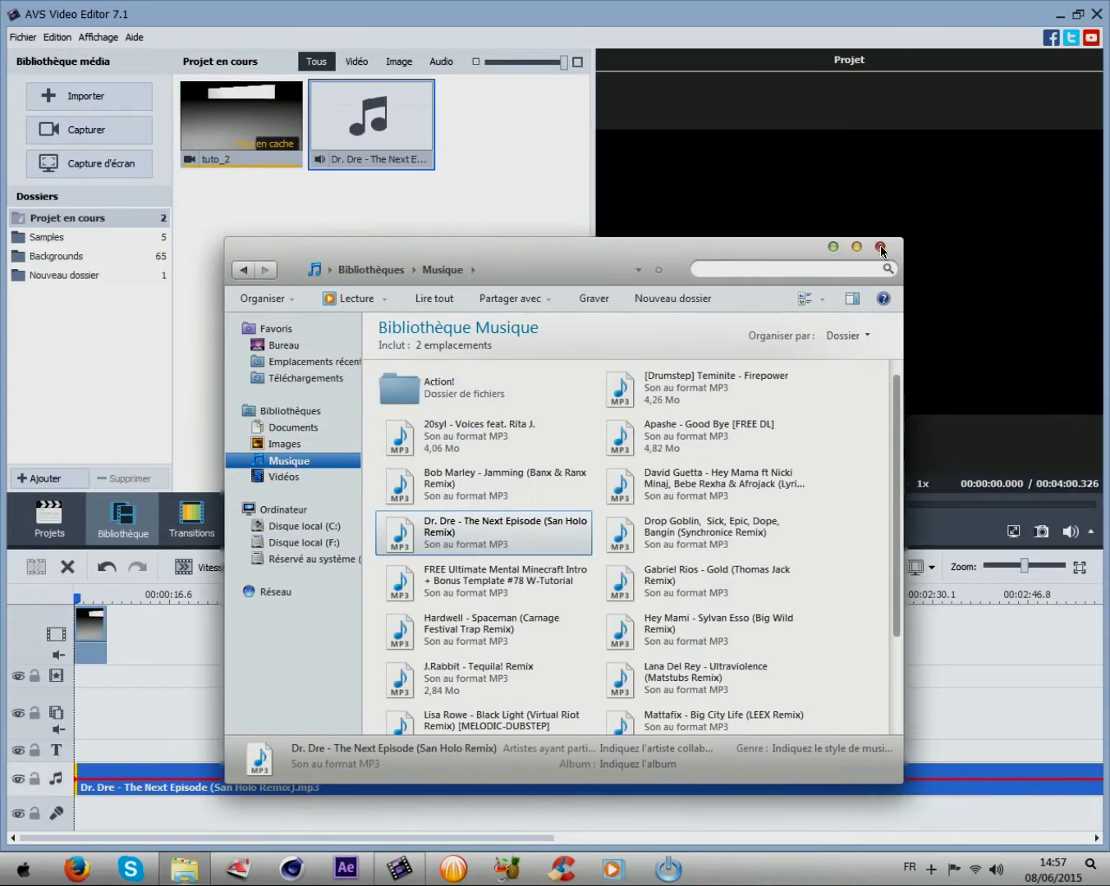
pyautogui.click(875, 251)
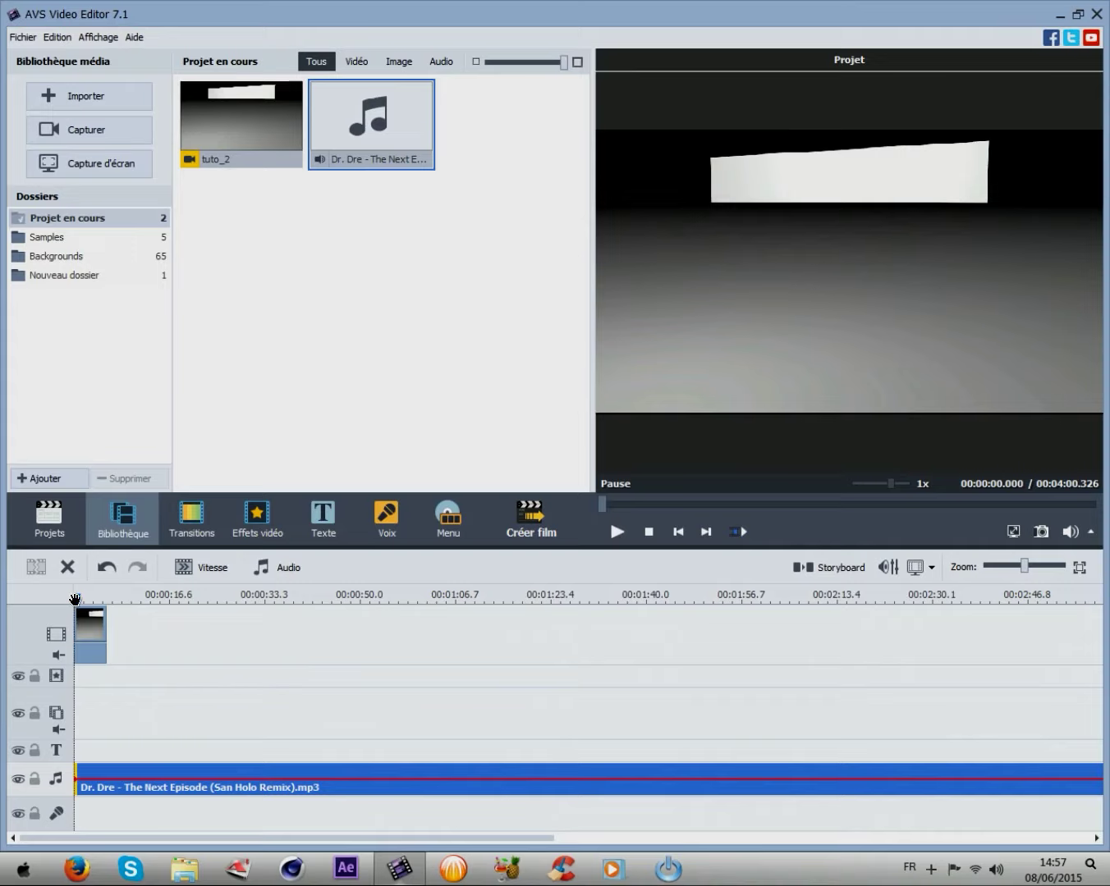
# Step: Locate the drop in the music waveform with the playhead, at 00:01:19.047
pyautogui.moveTo(78, 598)
pyautogui.mouseDown()
pyautogui.moveTo(89, 598)
pyautogui.moveTo(75, 602)
pyautogui.mouseUp()
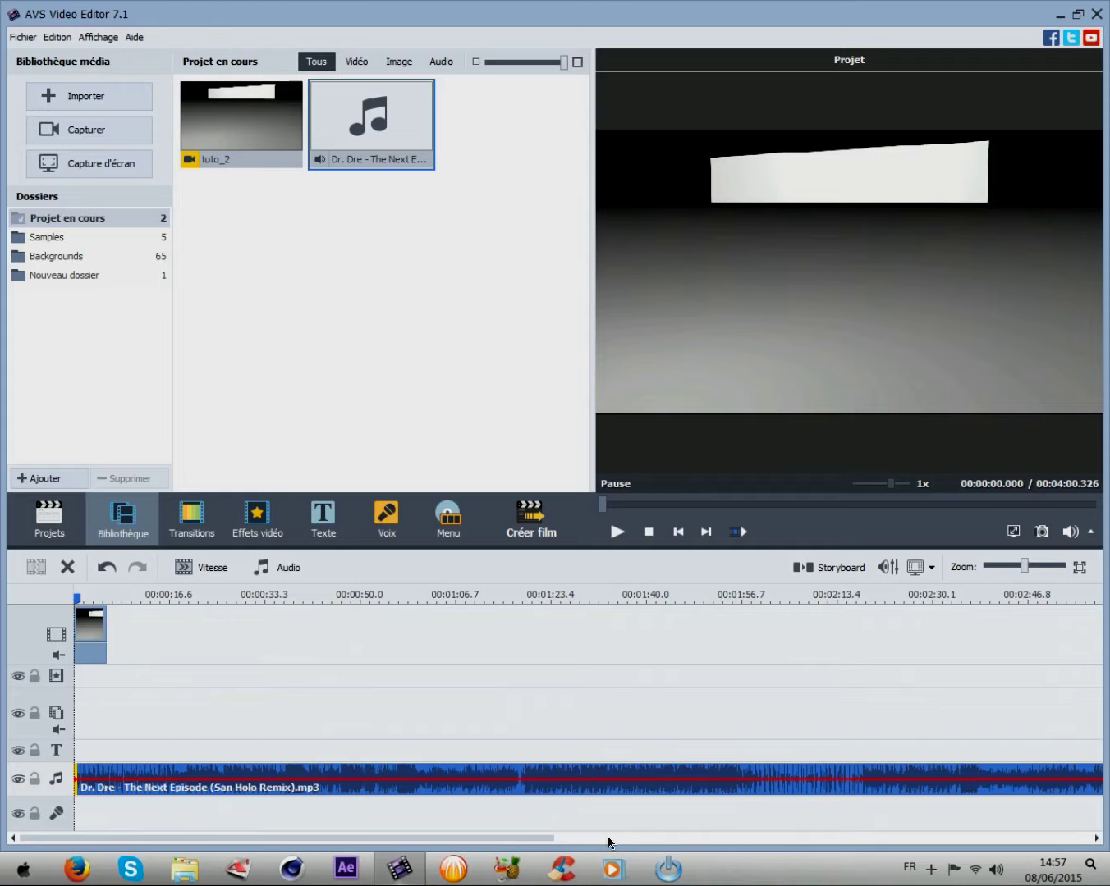
pyautogui.moveTo(408, 839); pyautogui.dragTo(414, 806)
pyautogui.click(511, 599)
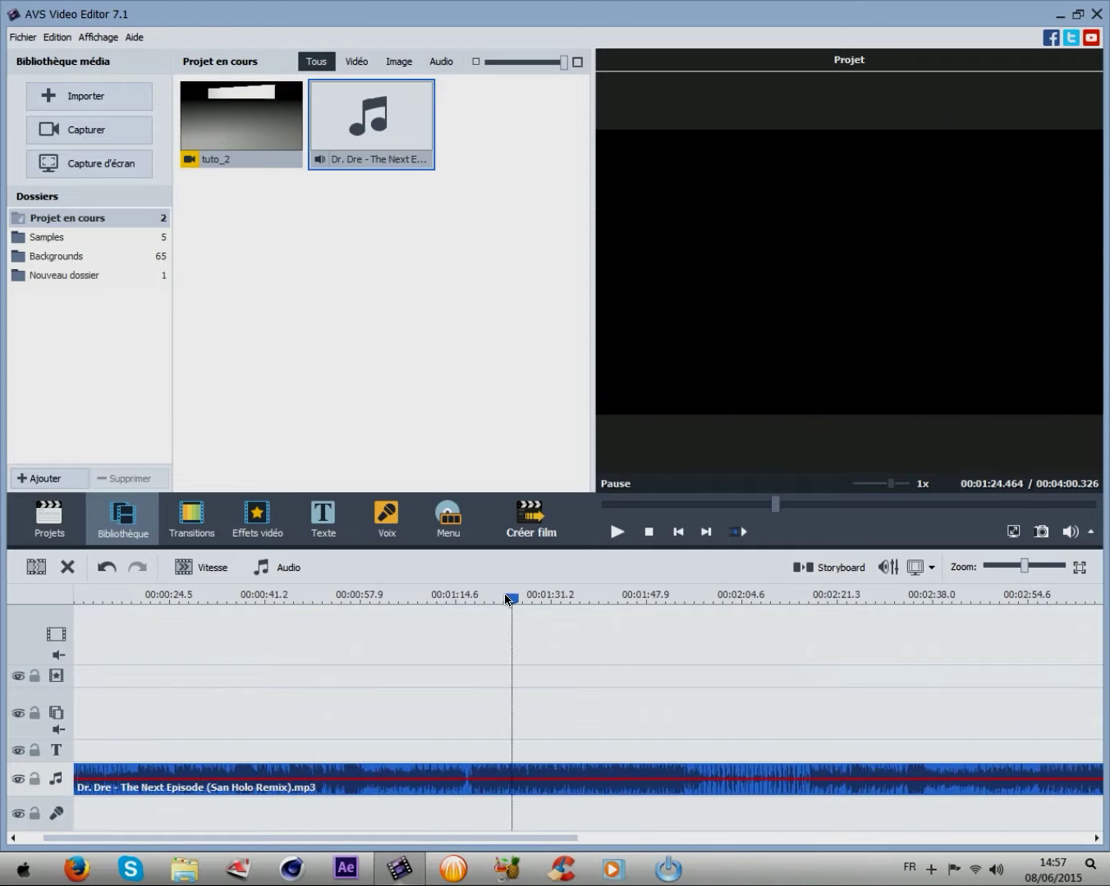
pyautogui.moveTo(508, 599); pyautogui.dragTo(480, 605)
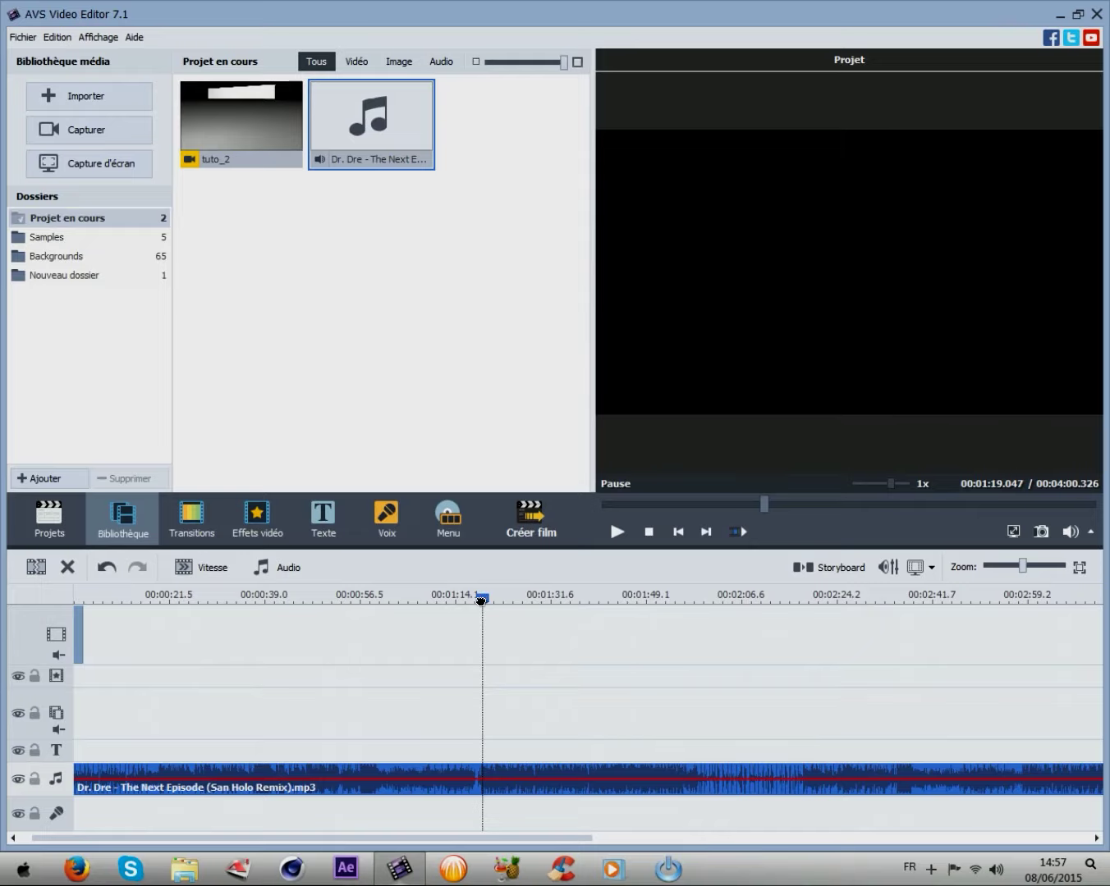
pyautogui.moveTo(482, 600); pyautogui.dragTo(482, 599)
pyautogui.moveTo(498, 598); pyautogui.dragTo(1104, 545)
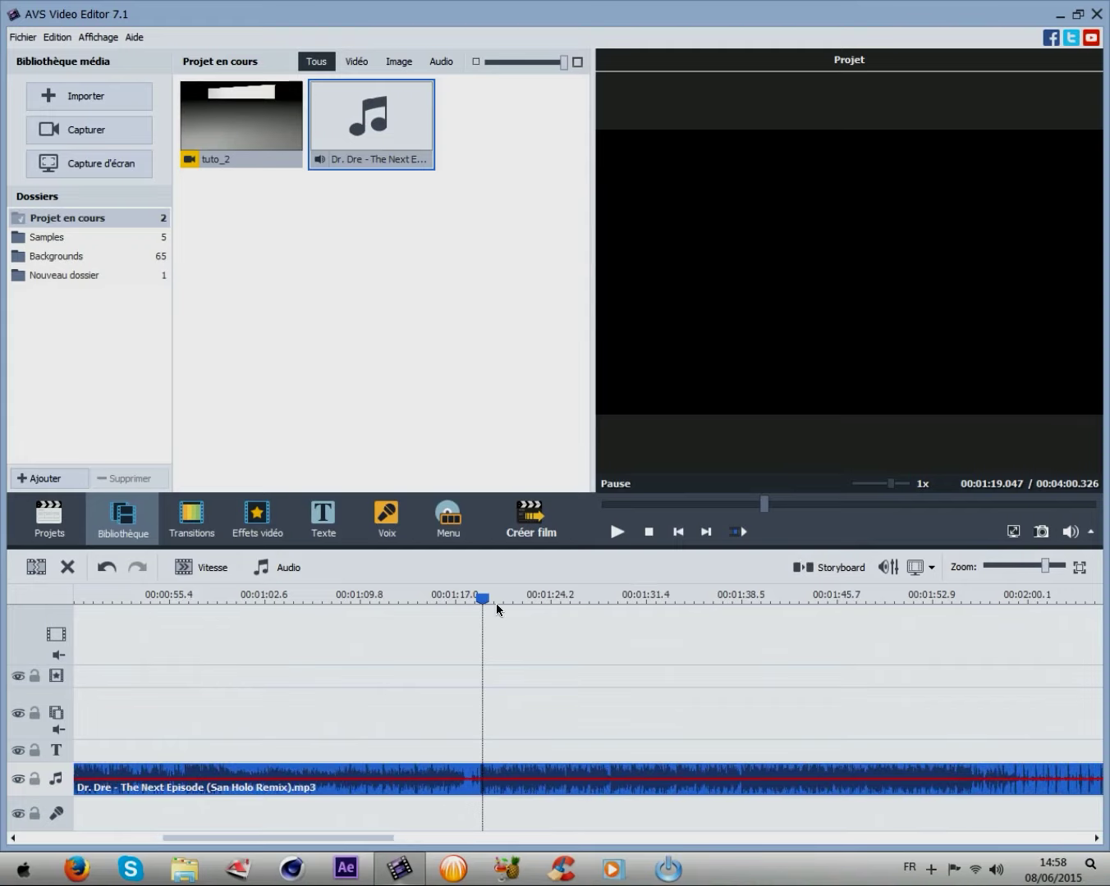
# Step: Split the music clip at 00:01:16.003, about three seconds before the drop
pyautogui.moveTo(482, 597); pyautogui.dragTo(481, 599)
pyautogui.moveTo(485, 600); pyautogui.dragTo(480, 597)
pyautogui.moveTo(480, 599); pyautogui.dragTo(440, 598)
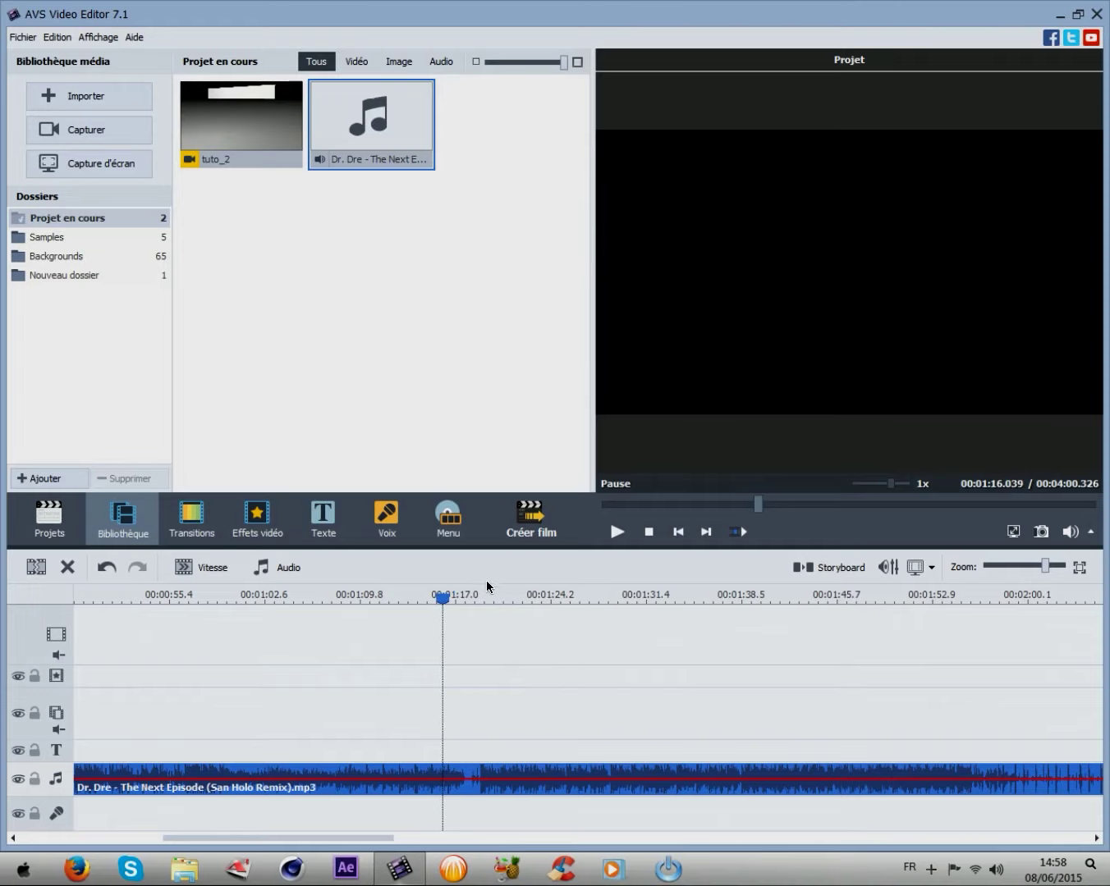
pyautogui.scroll(3, 473, 597)
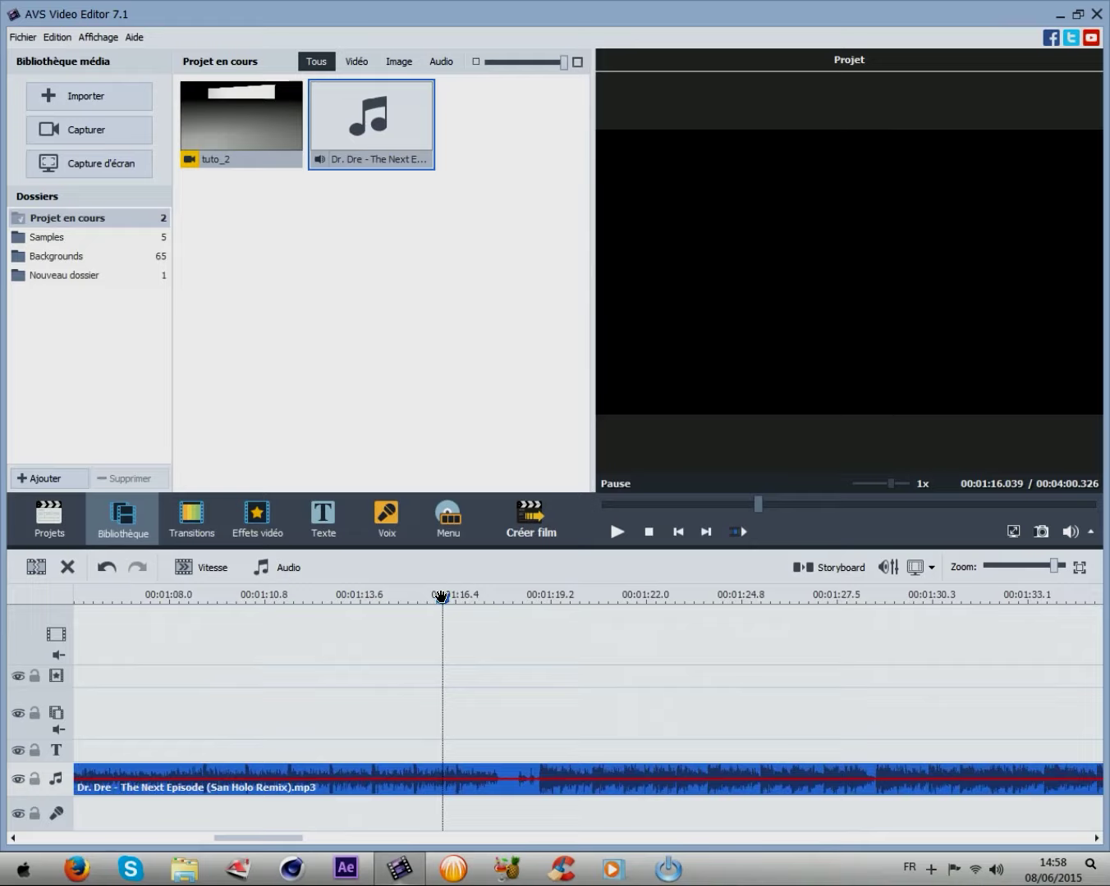
pyautogui.moveTo(440, 598); pyautogui.dragTo(1106, 515)
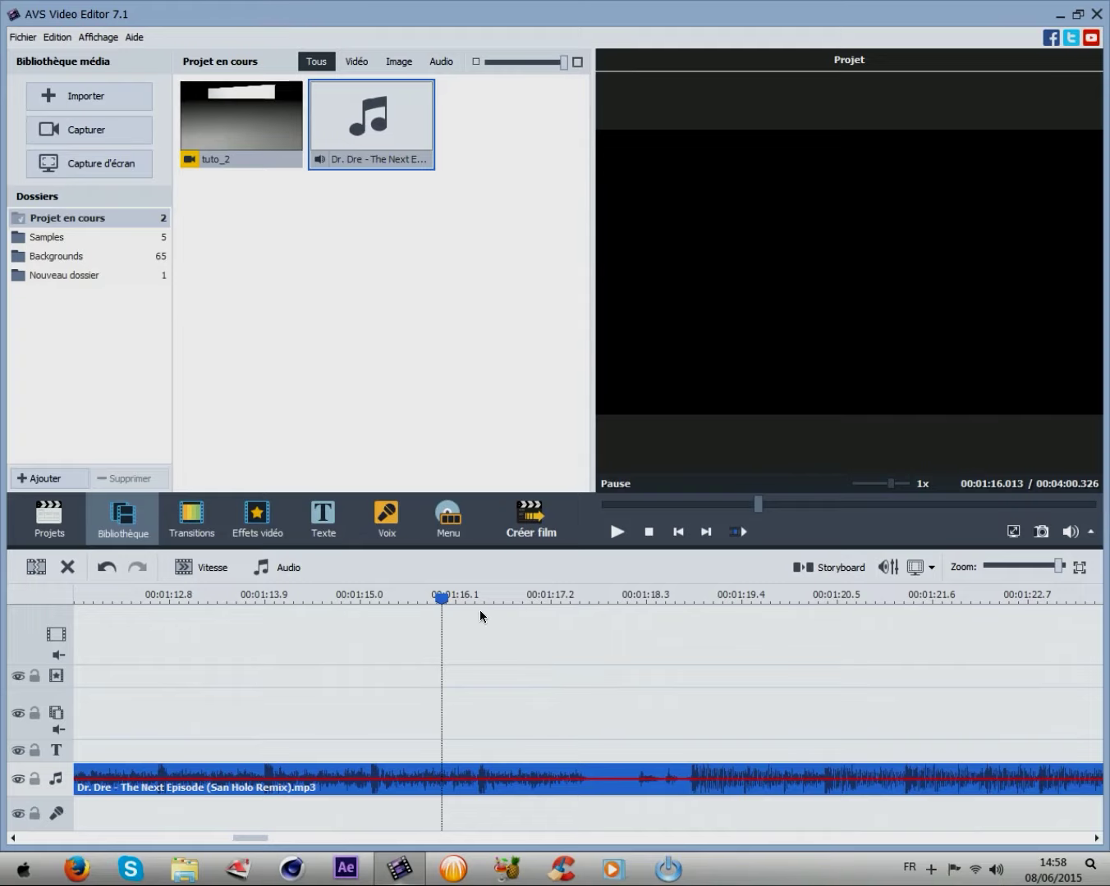
pyautogui.moveTo(441, 598); pyautogui.dragTo(440, 598)
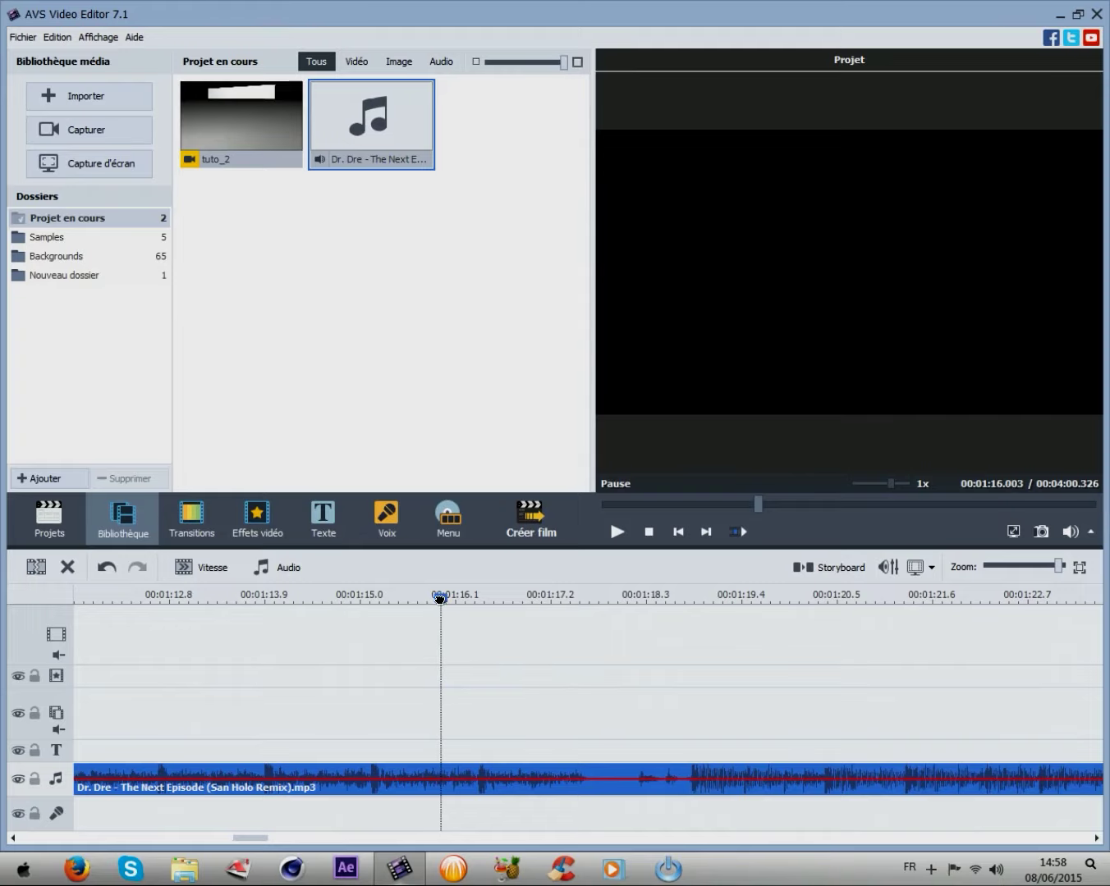
pyautogui.rightClick(440, 600)
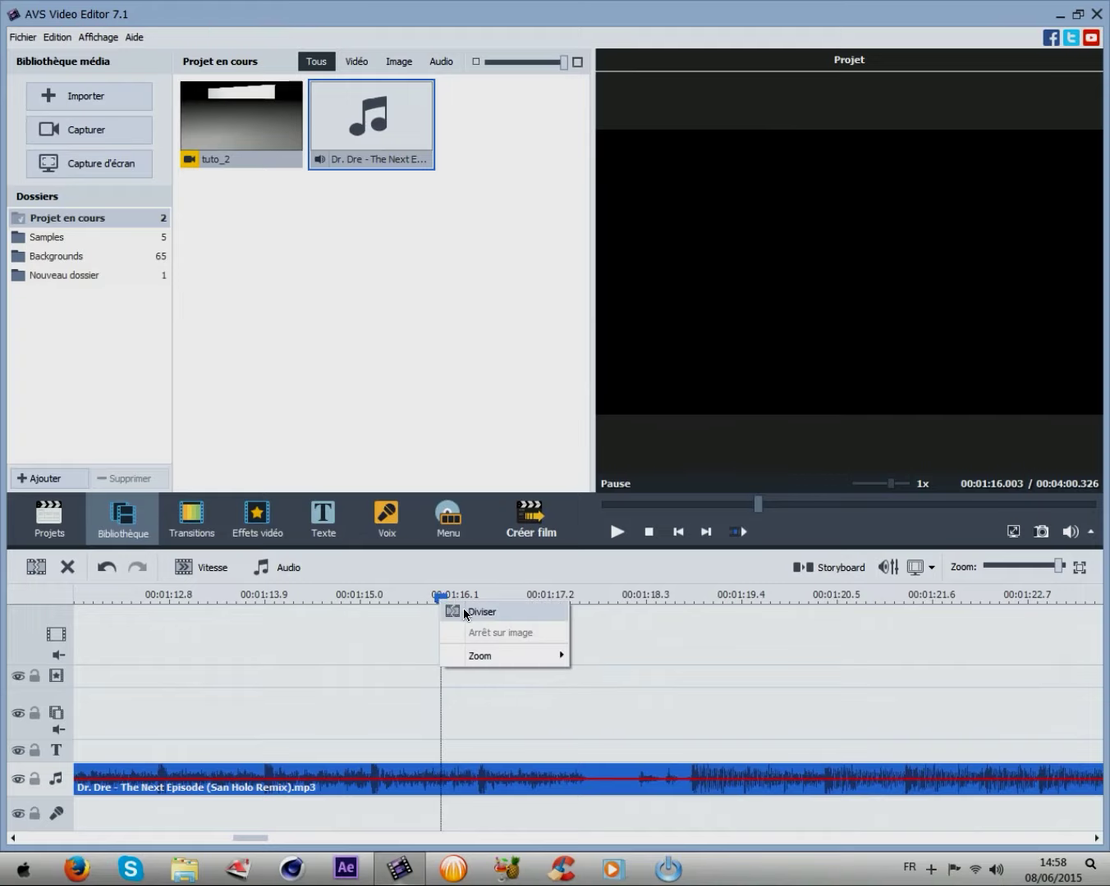
pyautogui.click(480, 610)
# Step: Delete the music section before the split and move the remaining section to the start of the timeline
pyautogui.rightClick(395, 774)
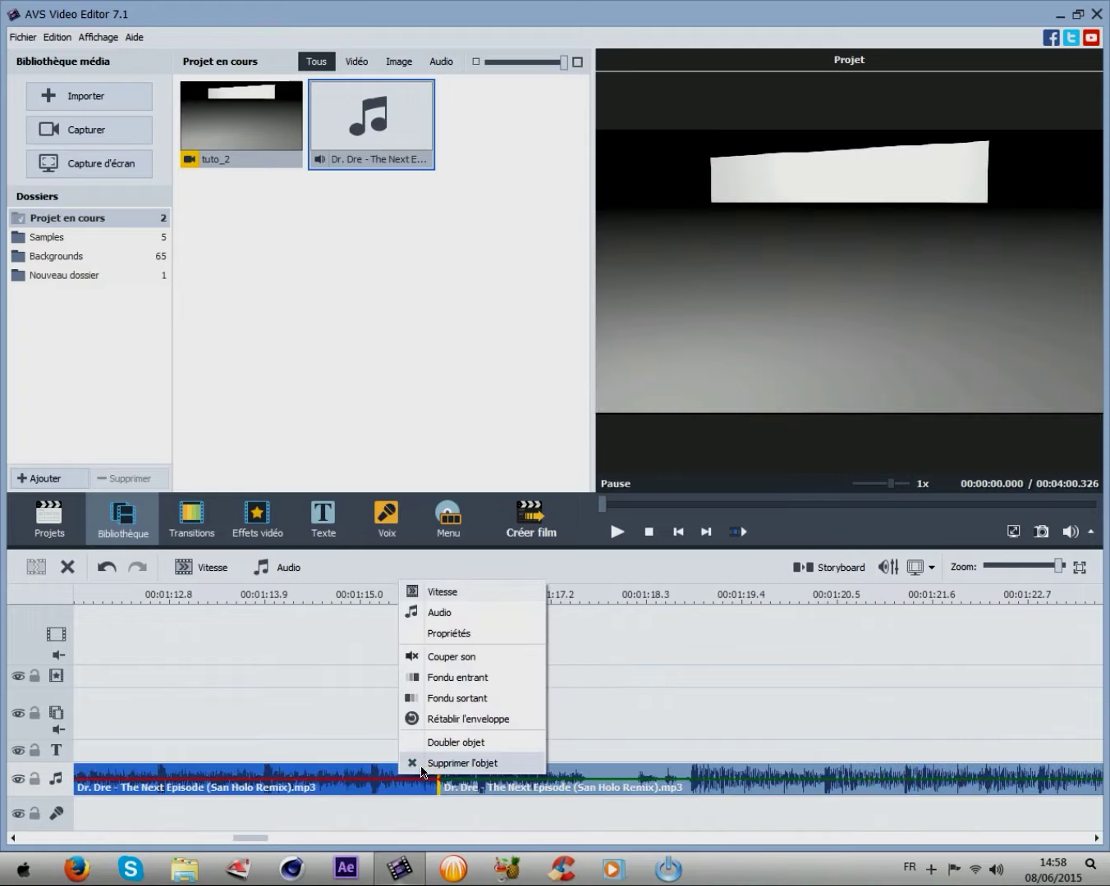
pyautogui.click(426, 764)
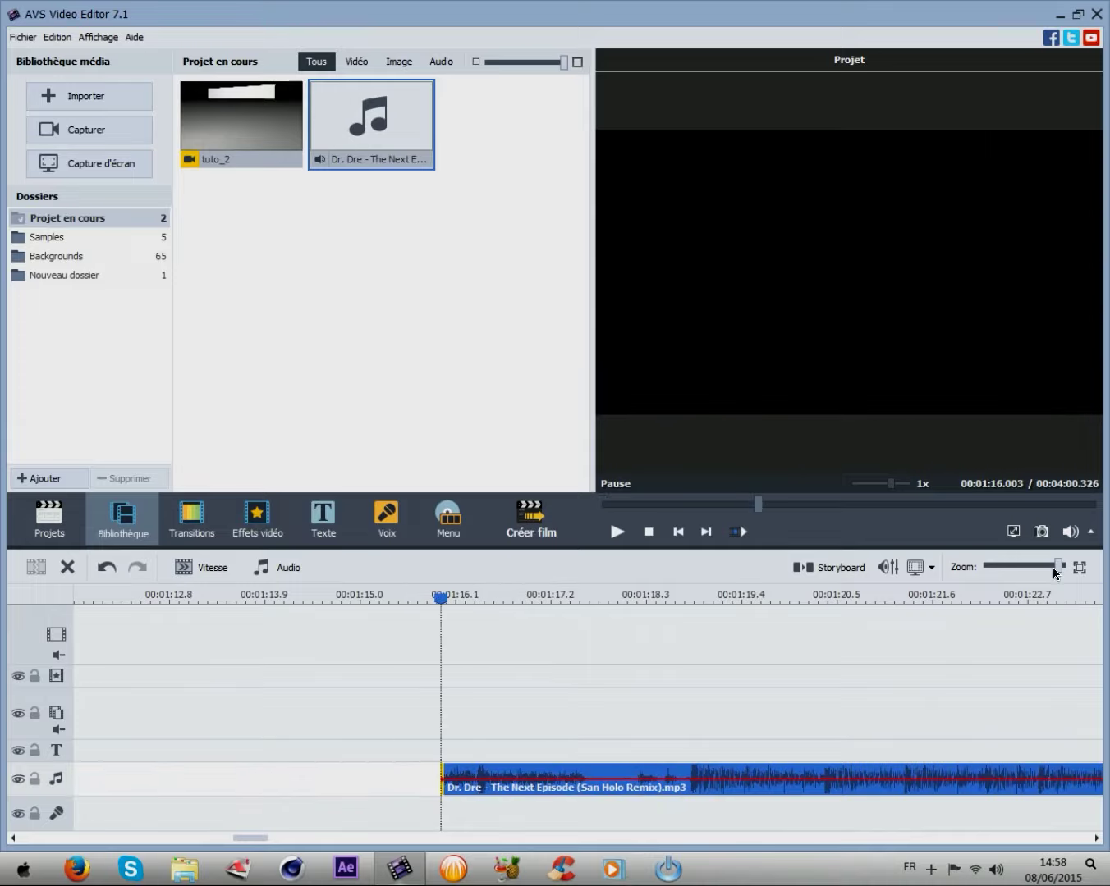
pyautogui.moveTo(1059, 567); pyautogui.dragTo(972, 566)
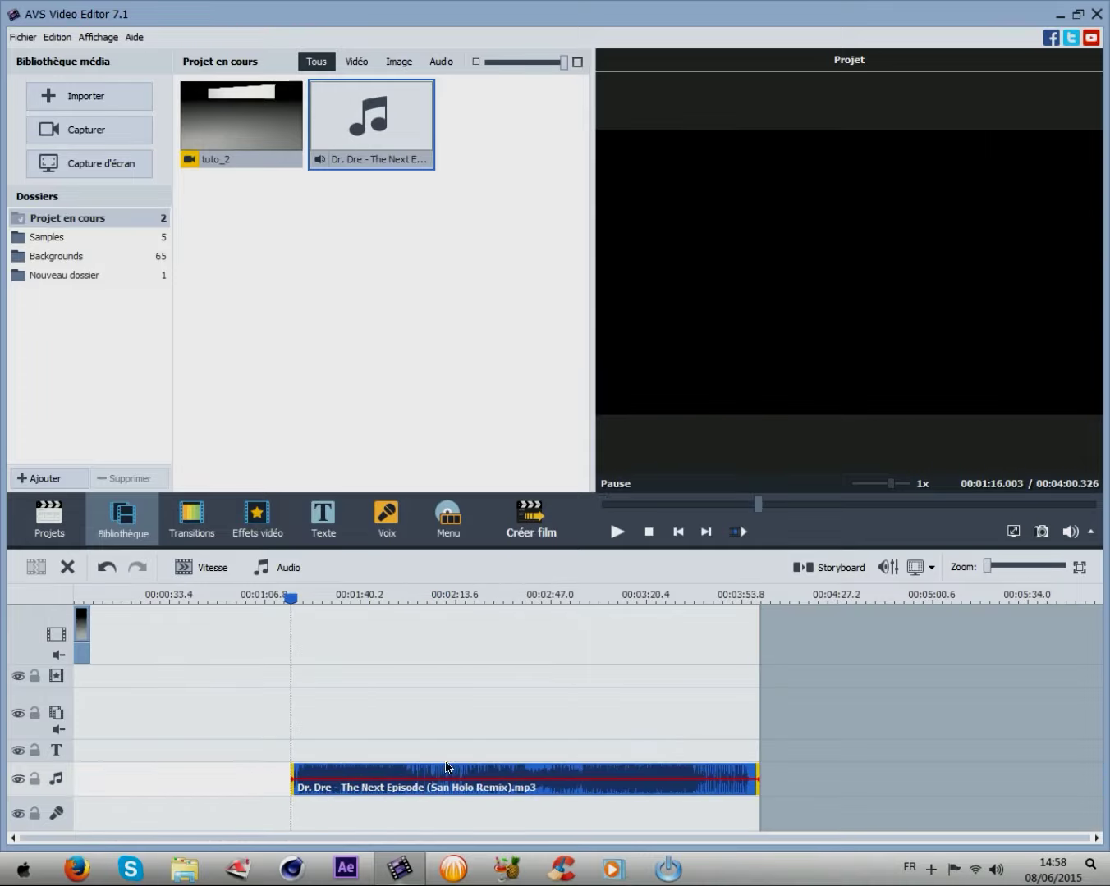
pyautogui.moveTo(388, 776); pyautogui.dragTo(160, 777)
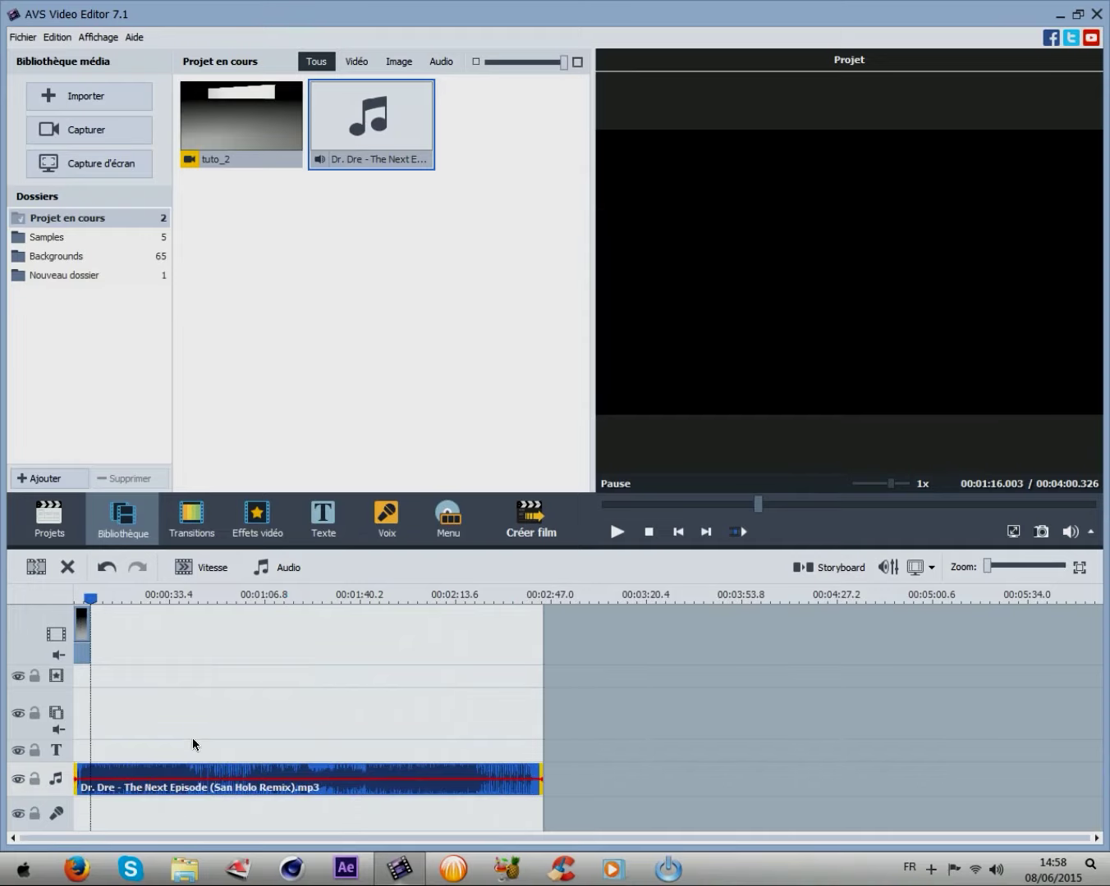
# Step: Split the music at the end of the video clip, at 00:00:05.700, and delete the part beyond it
pyautogui.rightClick(88, 597)
pyautogui.click(130, 611)
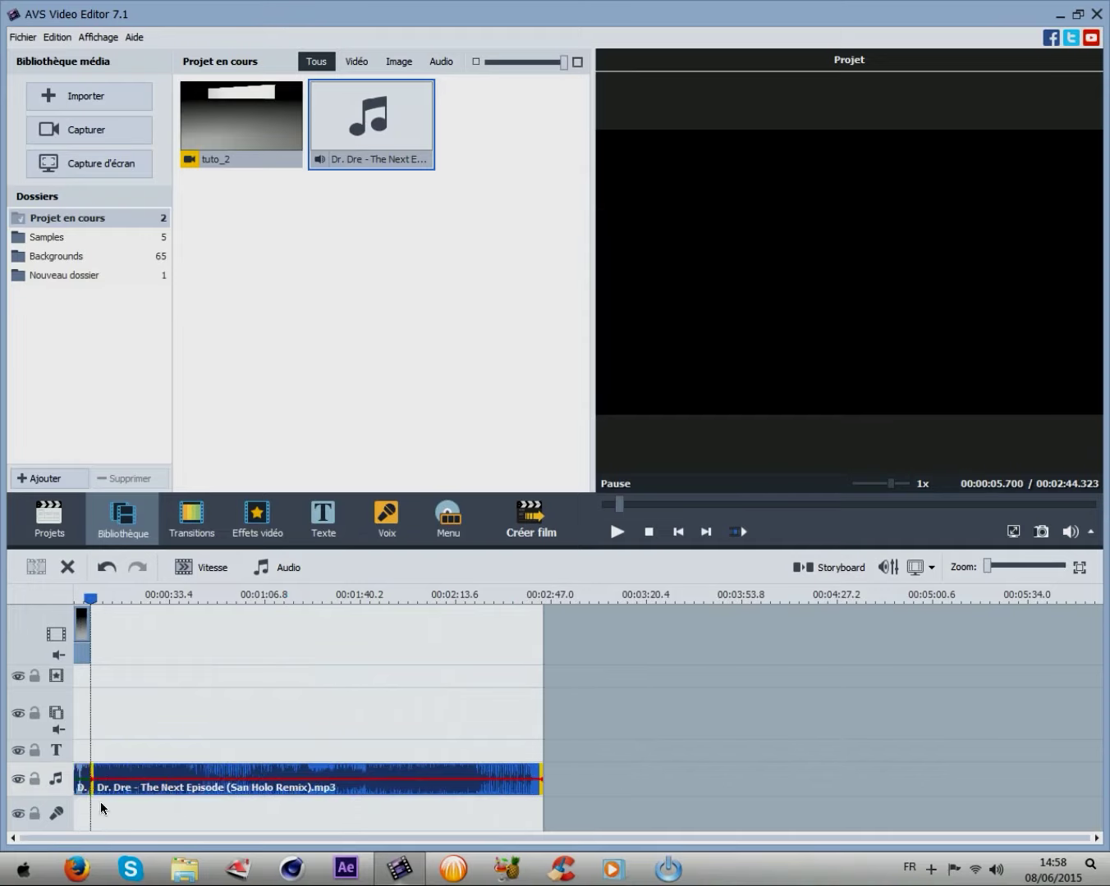
pyautogui.rightClick(110, 775)
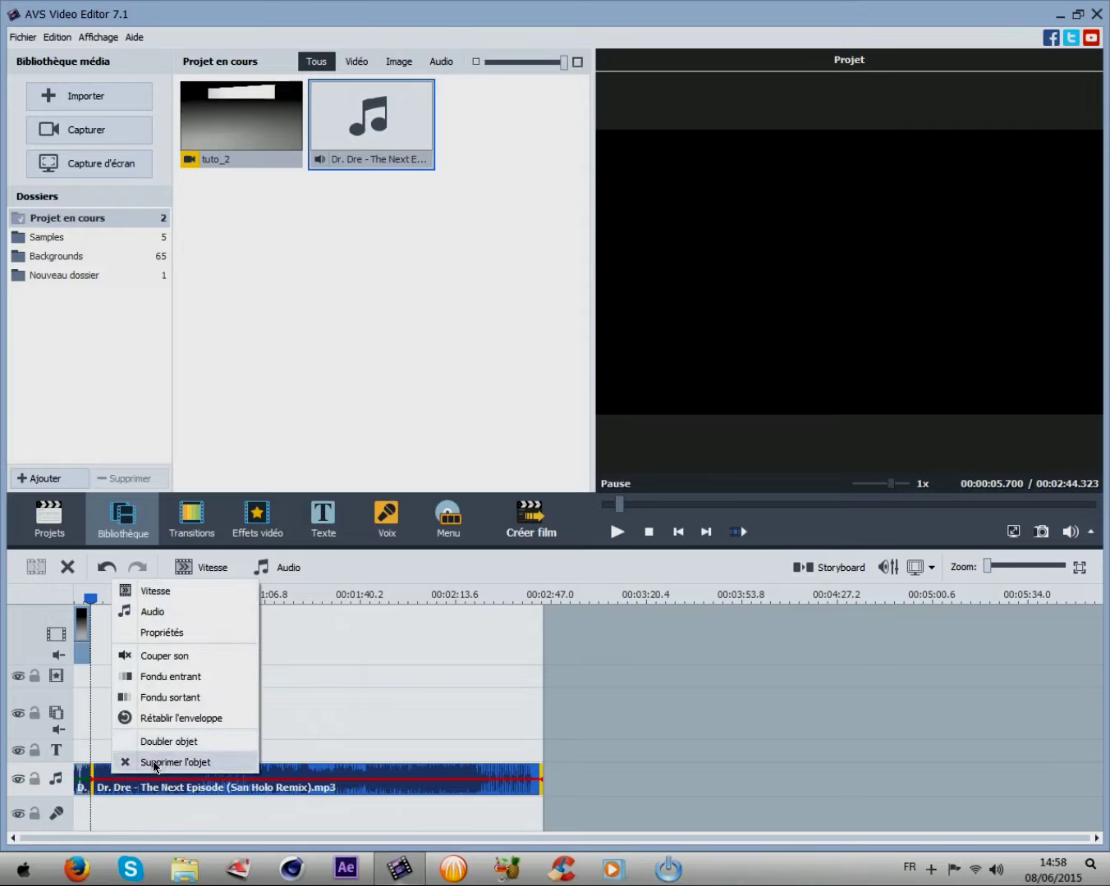
pyautogui.click(155, 763)
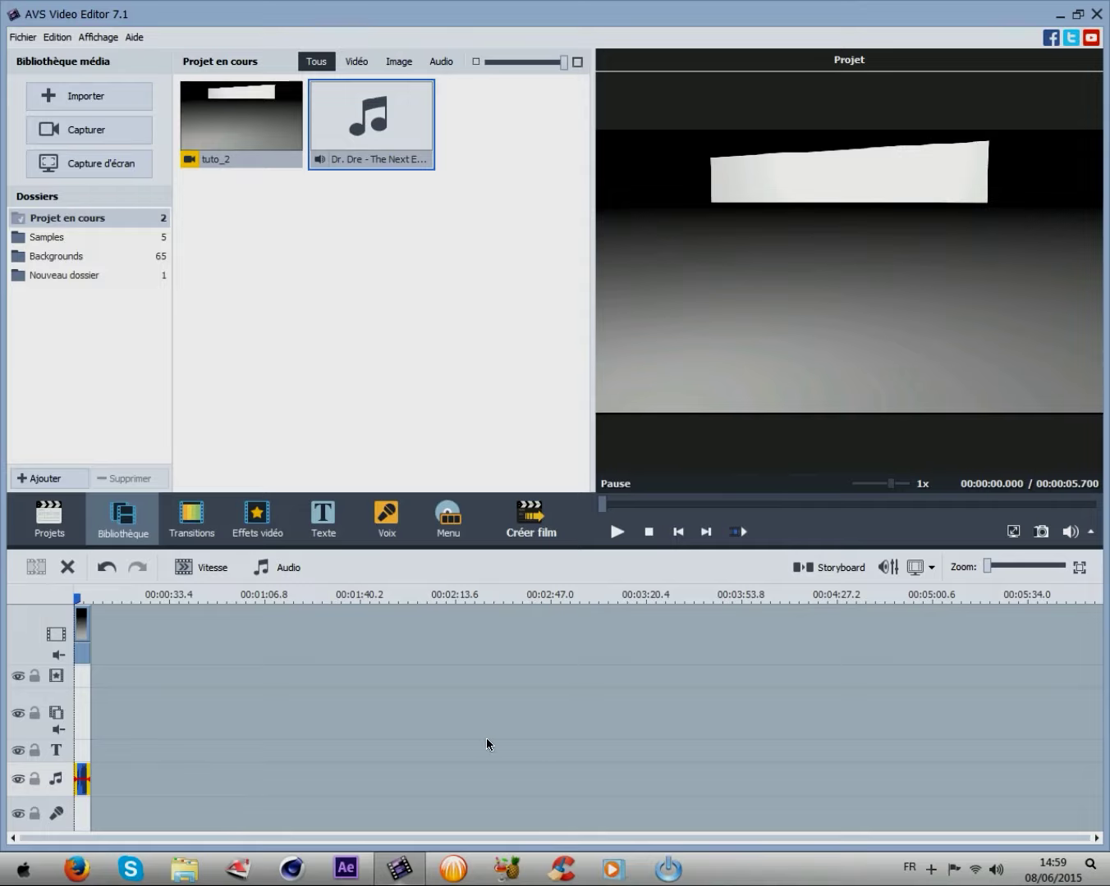
# Step: Play the intro with its music to check the synchronisation, then return the playhead to the start
pyautogui.click(617, 532)
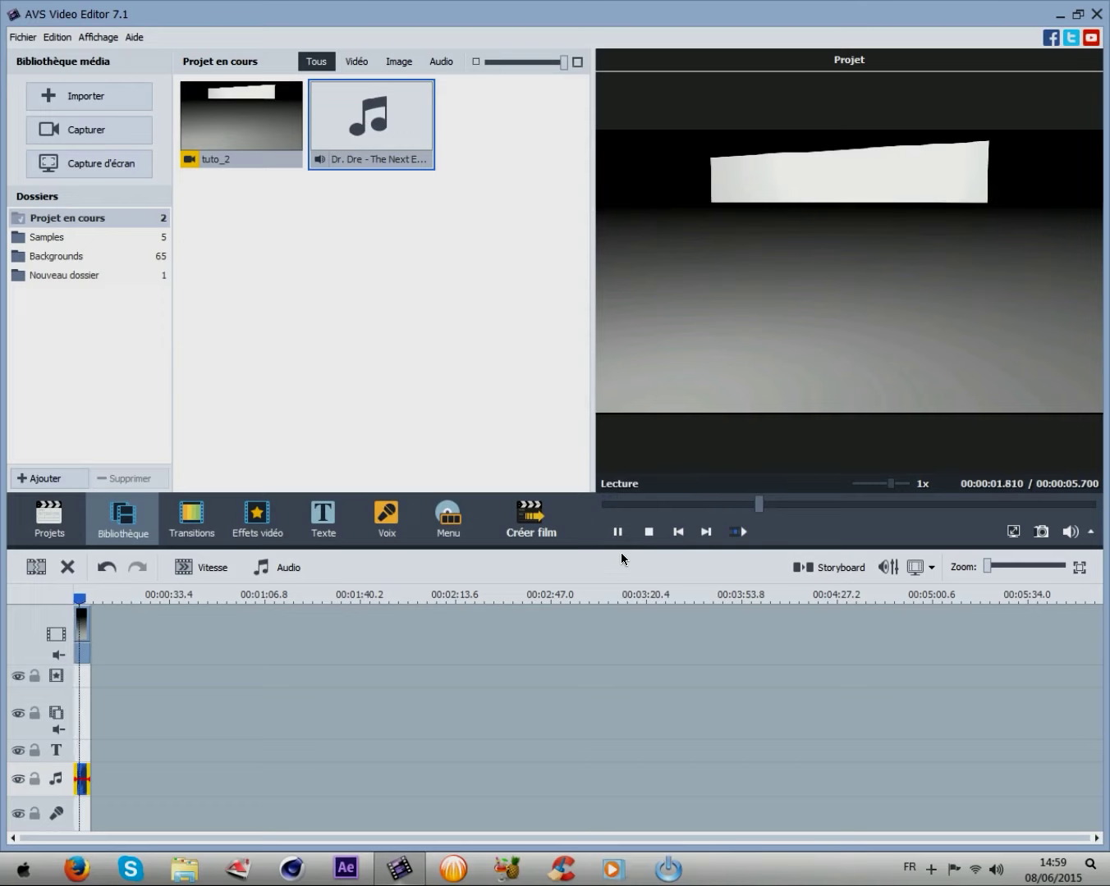
pyautogui.click(619, 535)
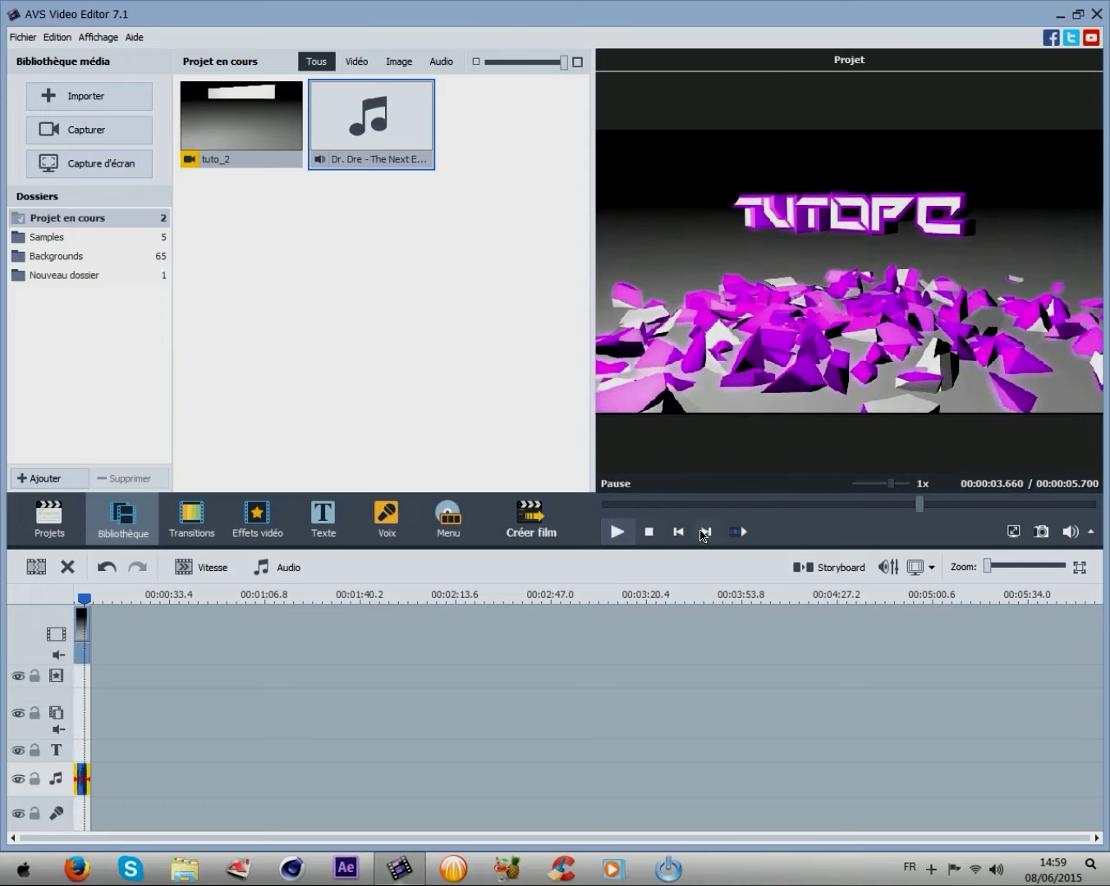
pyautogui.click(704, 533)
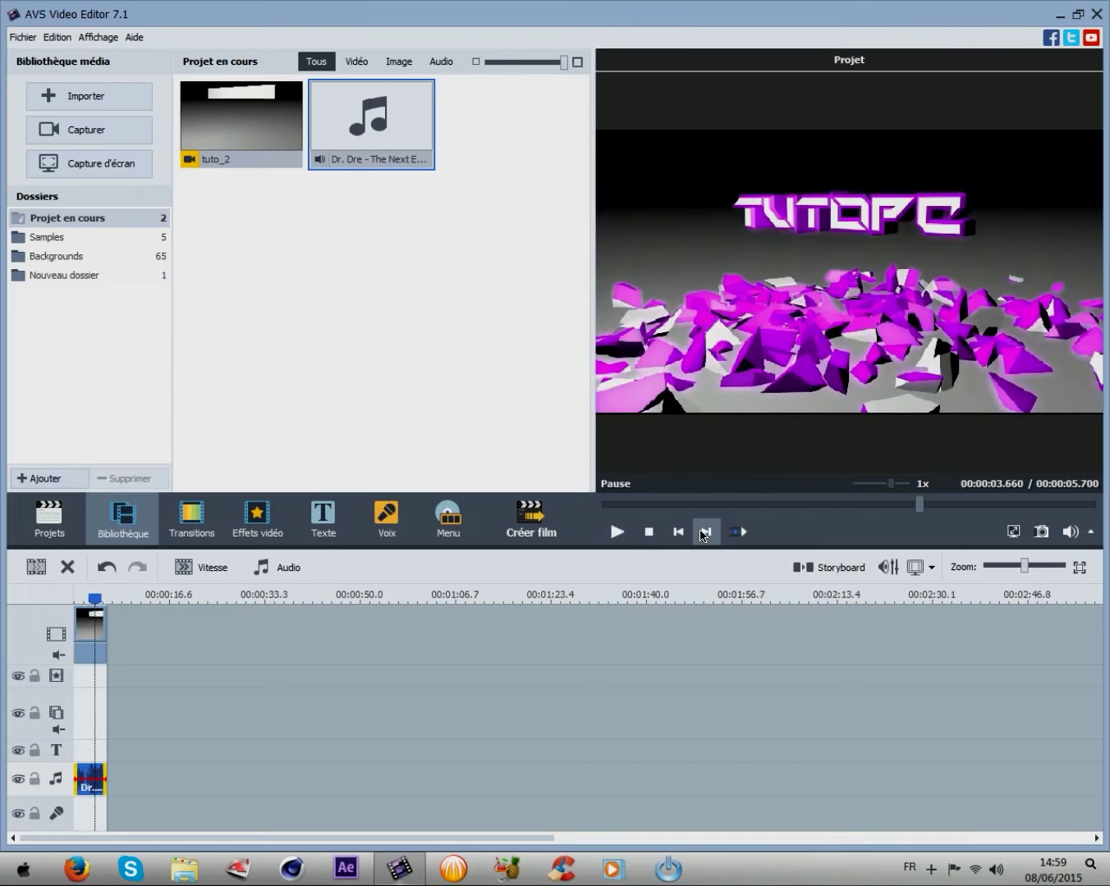
pyautogui.click(923, 506)
pyautogui.moveTo(922, 506); pyautogui.dragTo(584, 486)
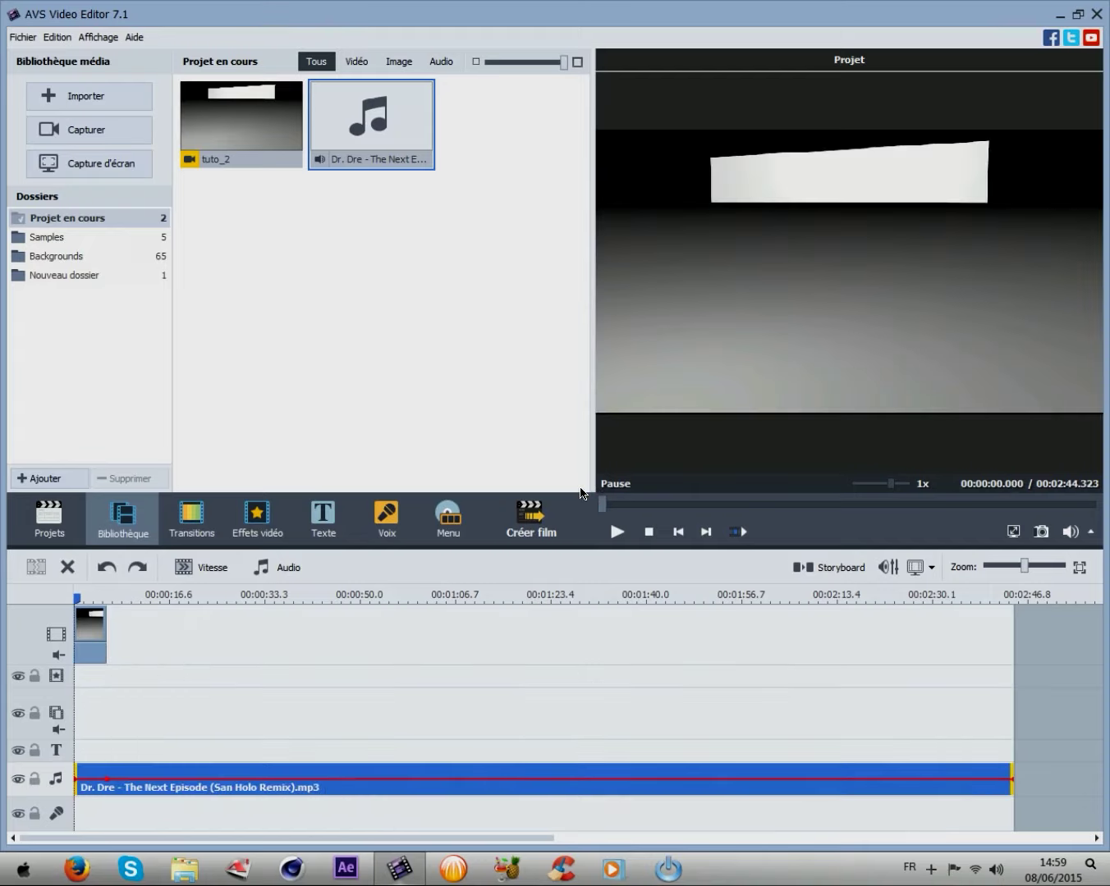
# Step: Undo the music edits back to the two adjoining sections split at 00:01:16.003
pyautogui.hotkey('ctrl', 'z')
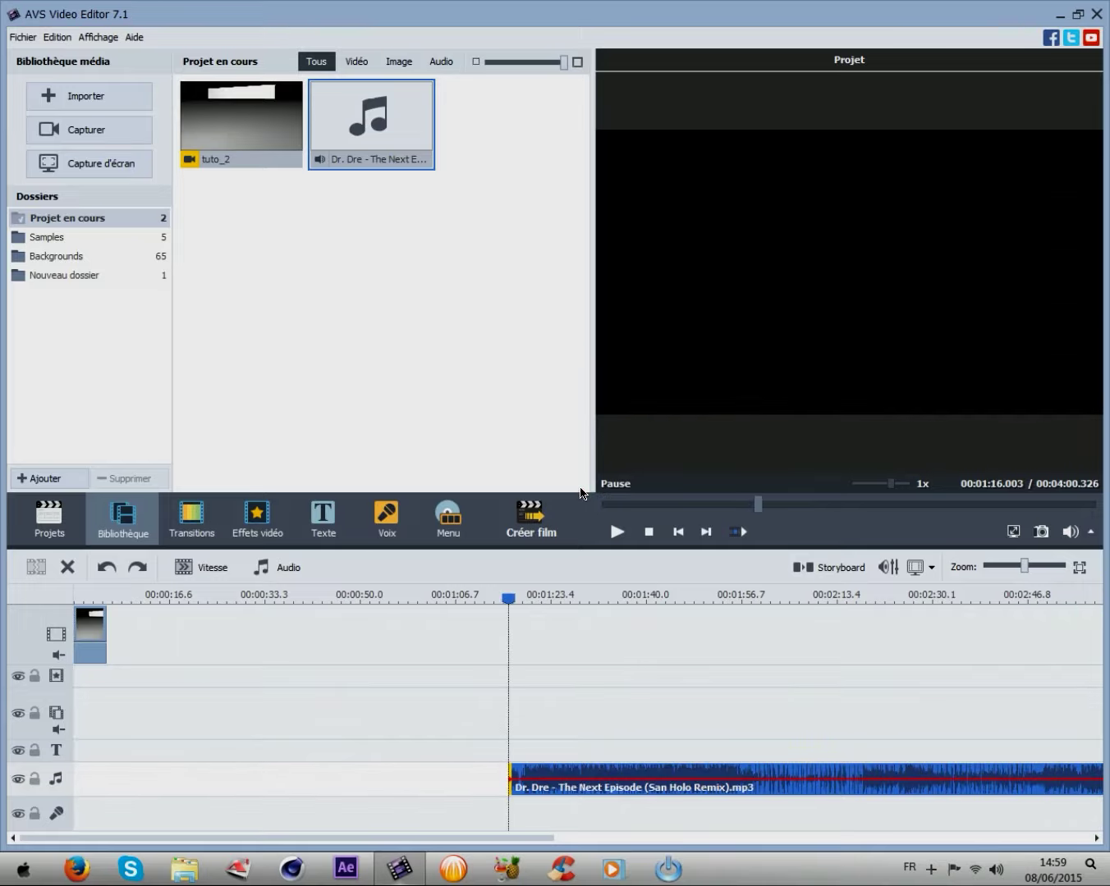
pyautogui.hotkey('ctrl', 'z')
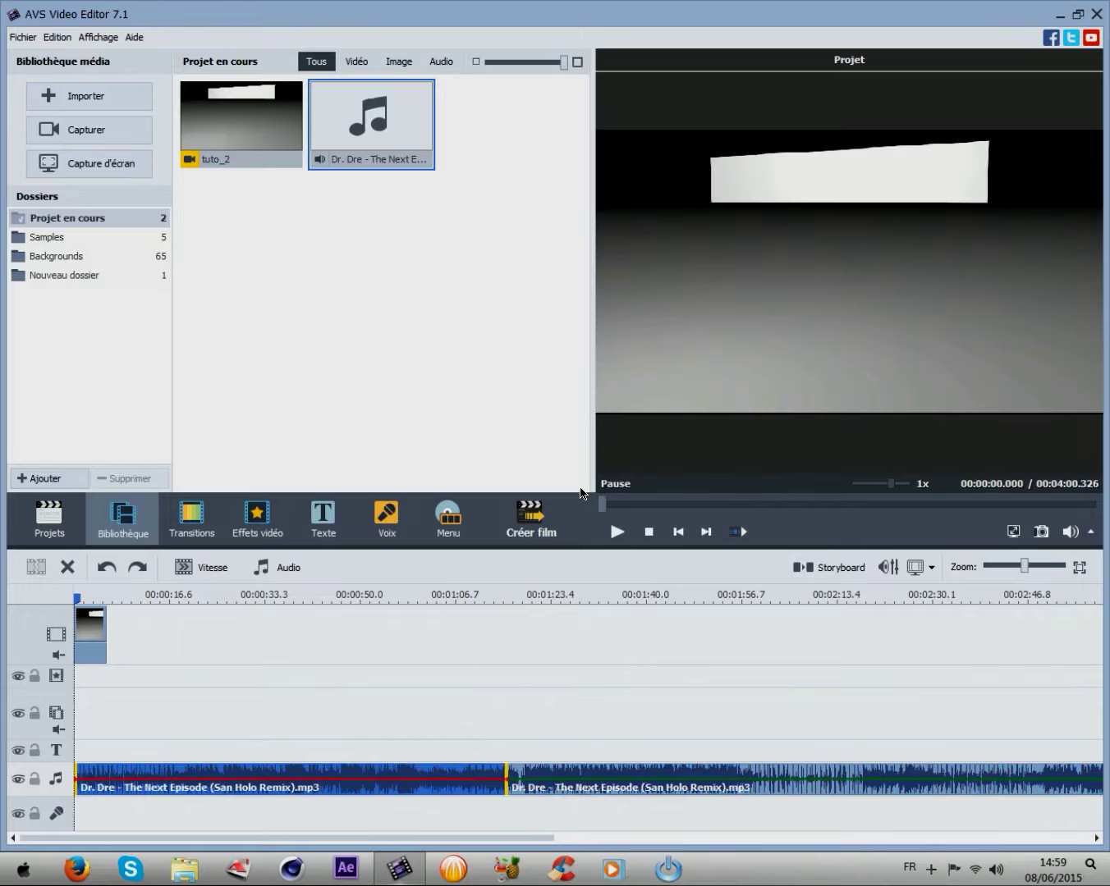
# Step: Undo the music split at 00:01:16.003 and locate the first impact in the video clip at 00:00:02.048
pyautogui.hotkey('ctrl', 'z')
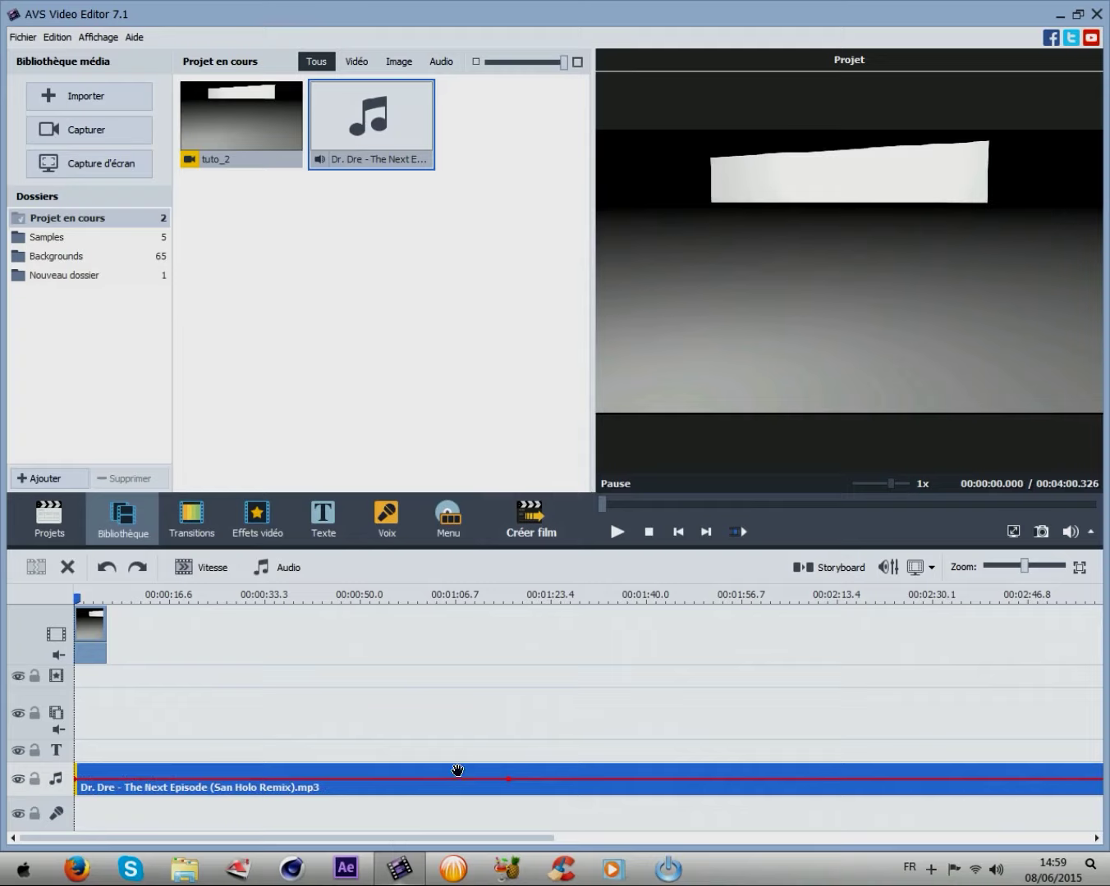
pyautogui.moveTo(341, 835); pyautogui.dragTo(271, 830)
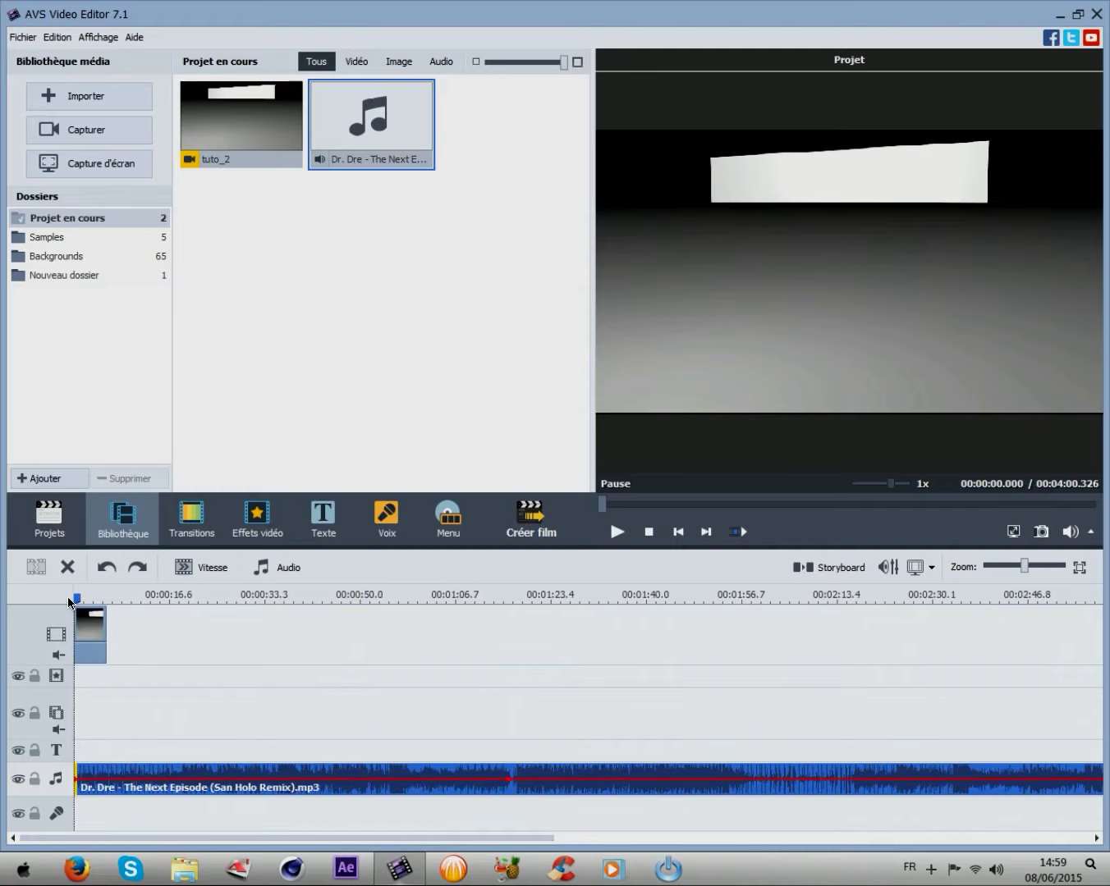
pyautogui.moveTo(77, 599); pyautogui.dragTo(84, 598)
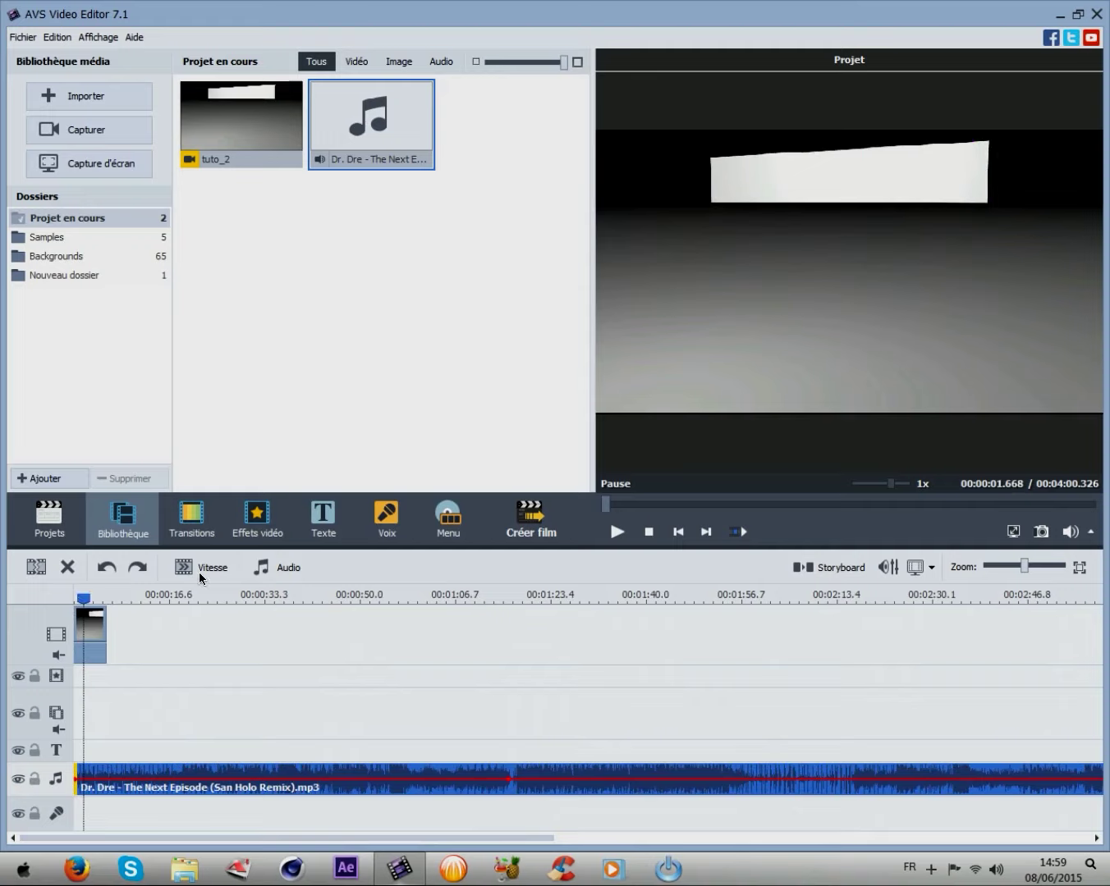
pyautogui.moveTo(166, 596); pyautogui.dragTo(1064, 658)
pyautogui.moveTo(85, 598); pyautogui.dragTo(107, 601)
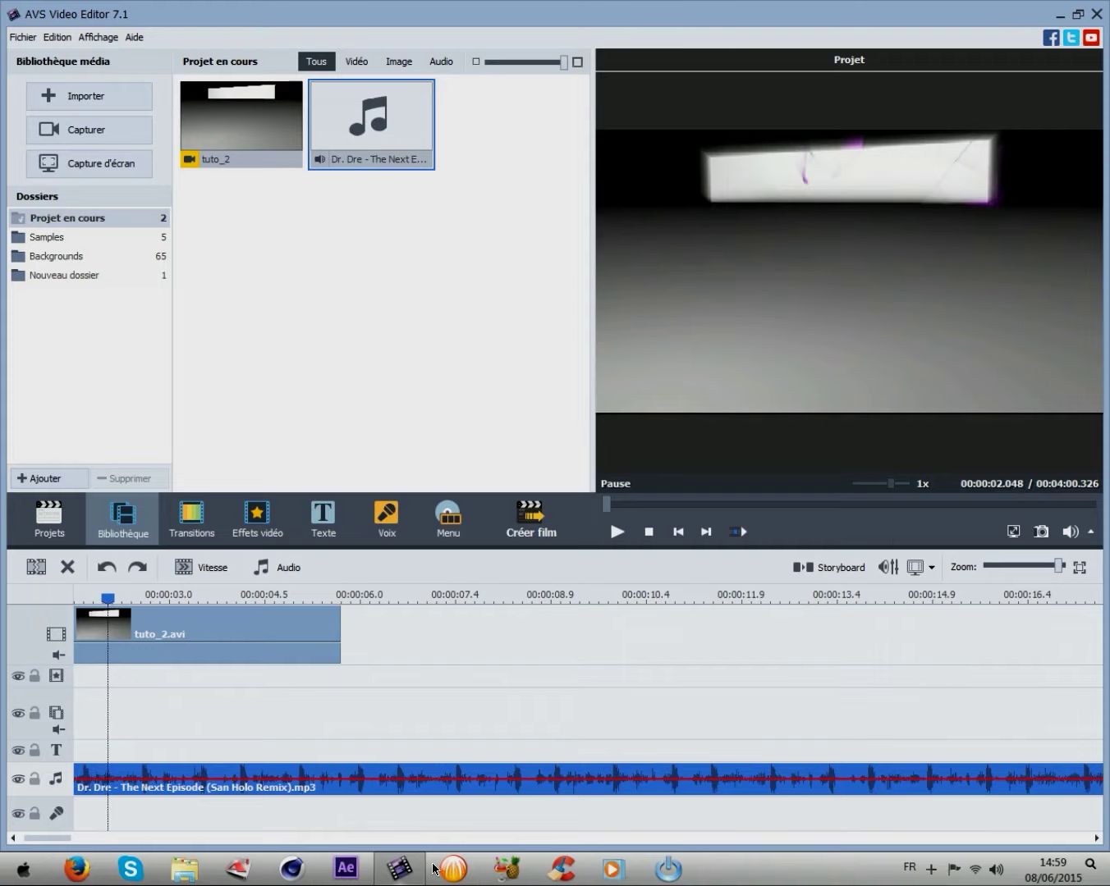
# Step: Split the music track at 00:01:17.009, shortly before the drop in the waveform
pyautogui.moveTo(53, 833); pyautogui.dragTo(501, 826)
pyautogui.moveTo(1057, 566); pyautogui.dragTo(1007, 578)
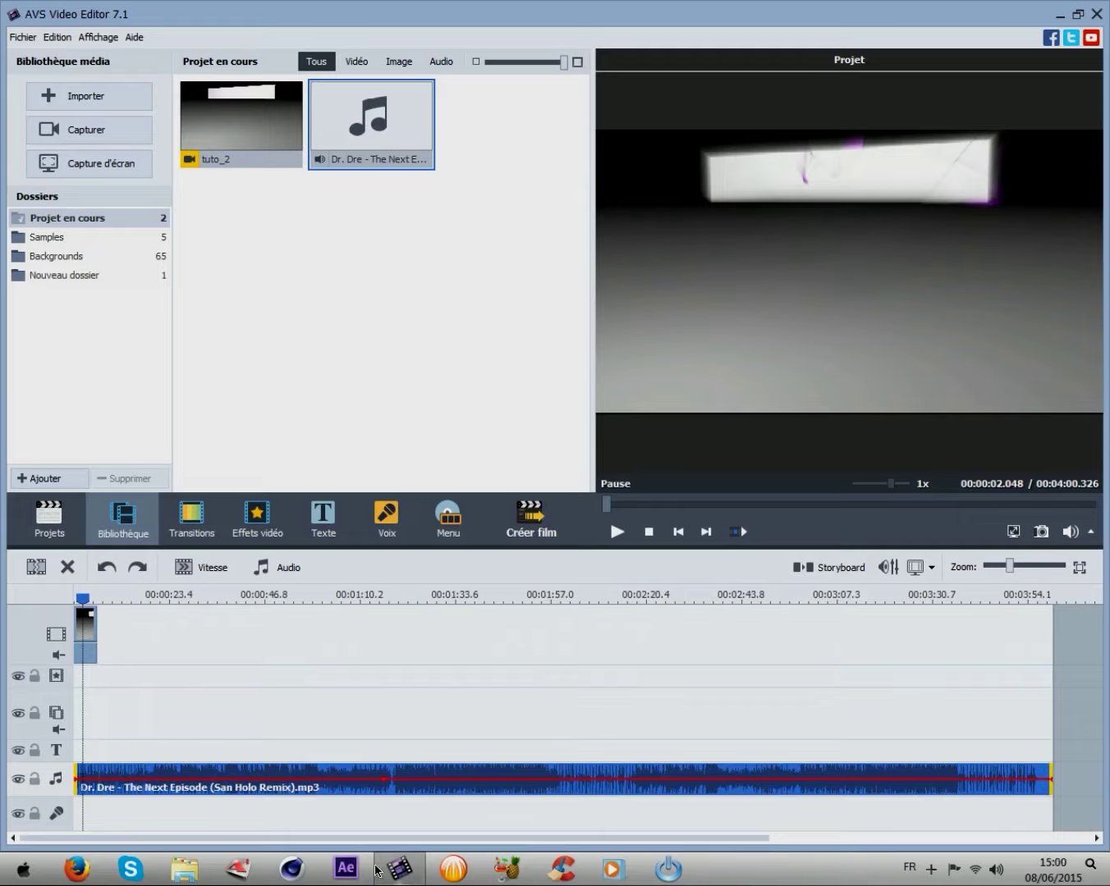
pyautogui.click(386, 594)
pyautogui.moveTo(1009, 563); pyautogui.dragTo(1052, 560)
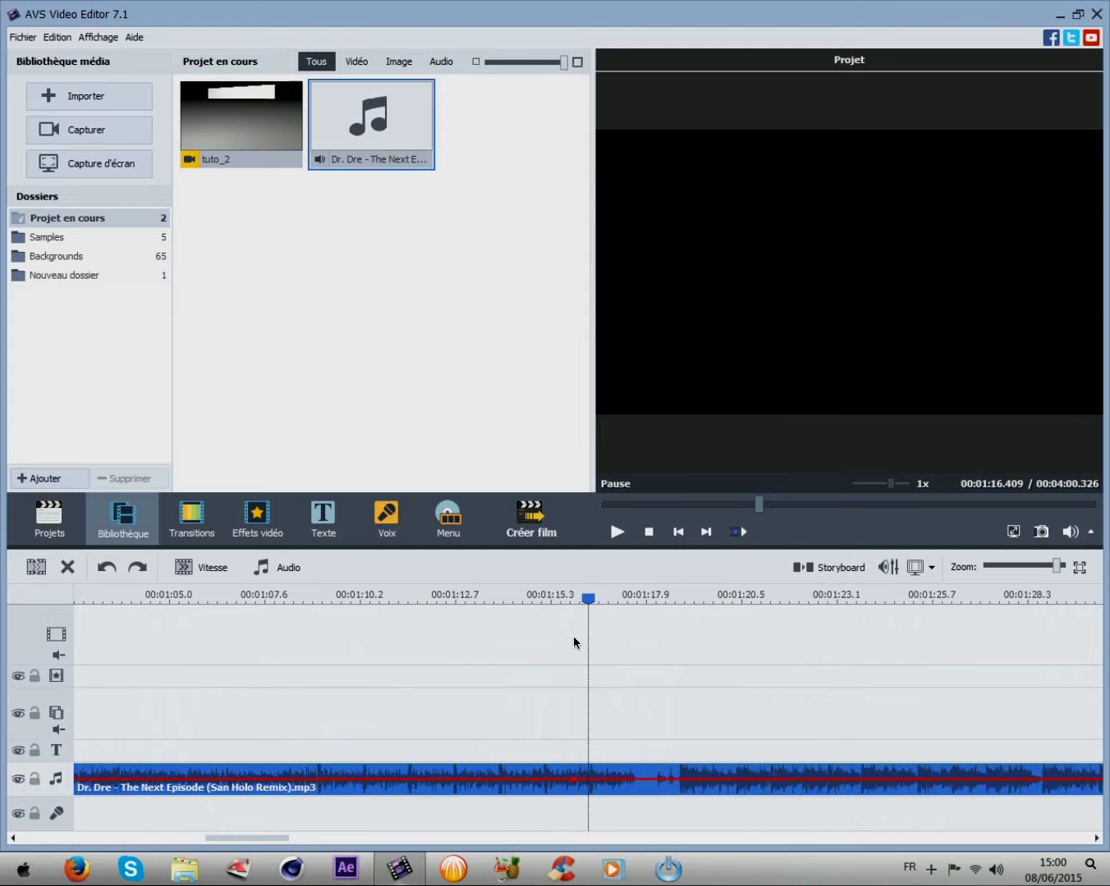
pyautogui.moveTo(588, 595); pyautogui.dragTo(610, 602)
pyautogui.rightClick(611, 602)
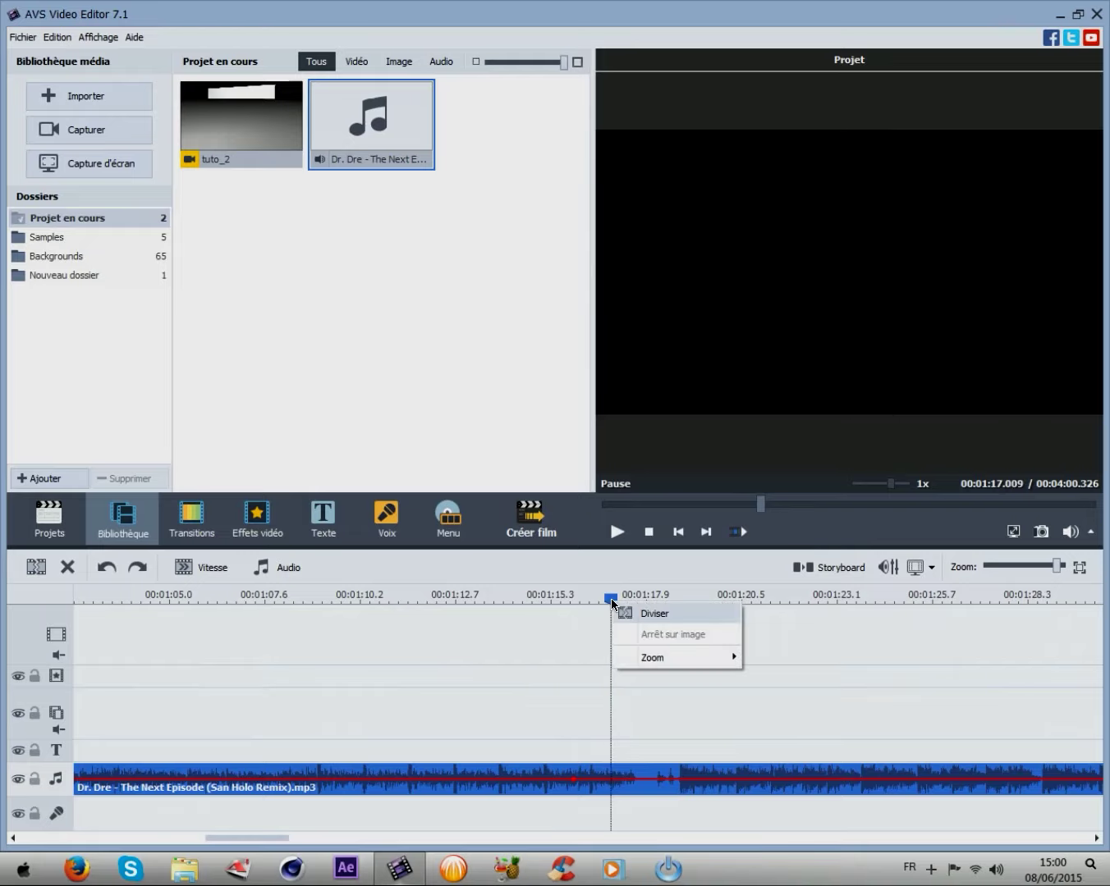
pyautogui.click(629, 614)
# Step: Delete the music section before 00:01:17.009 and move the remaining section to the start of the timeline
pyautogui.rightClick(558, 773)
pyautogui.click(602, 765)
pyautogui.moveTo(1056, 565); pyautogui.dragTo(898, 606)
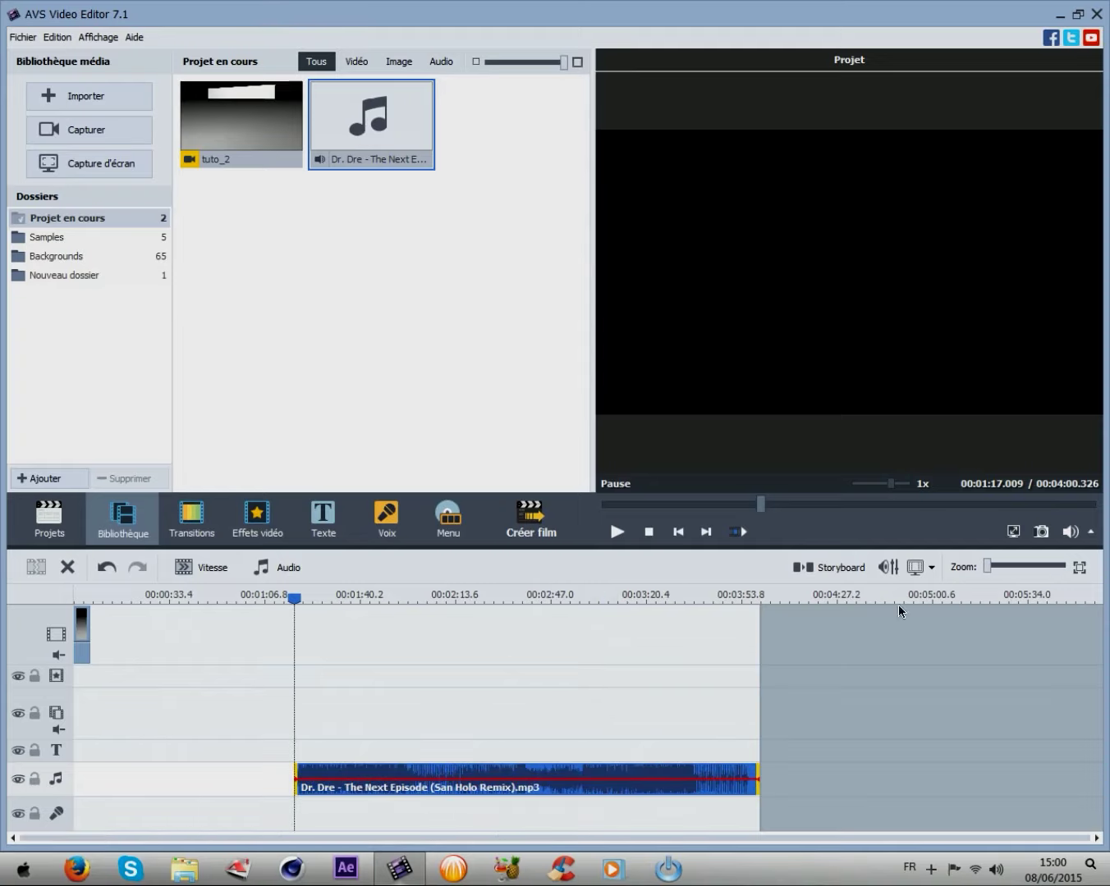
pyautogui.moveTo(396, 791); pyautogui.dragTo(177, 784)
# Step: Split the repositioned music at the video clip's end, 00:00:05.700, and delete the excess part
pyautogui.rightClick(96, 621)
pyautogui.click(121, 615)
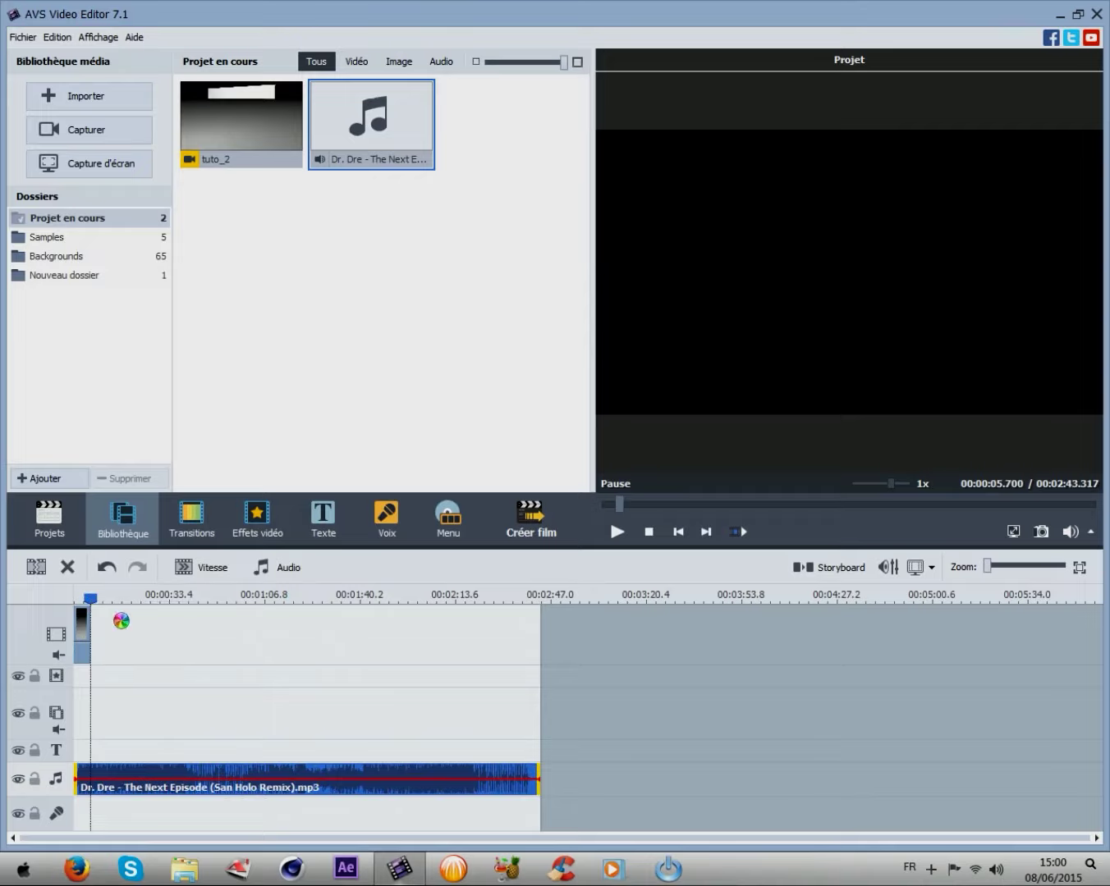
pyautogui.rightClick(117, 760)
pyautogui.click(139, 757)
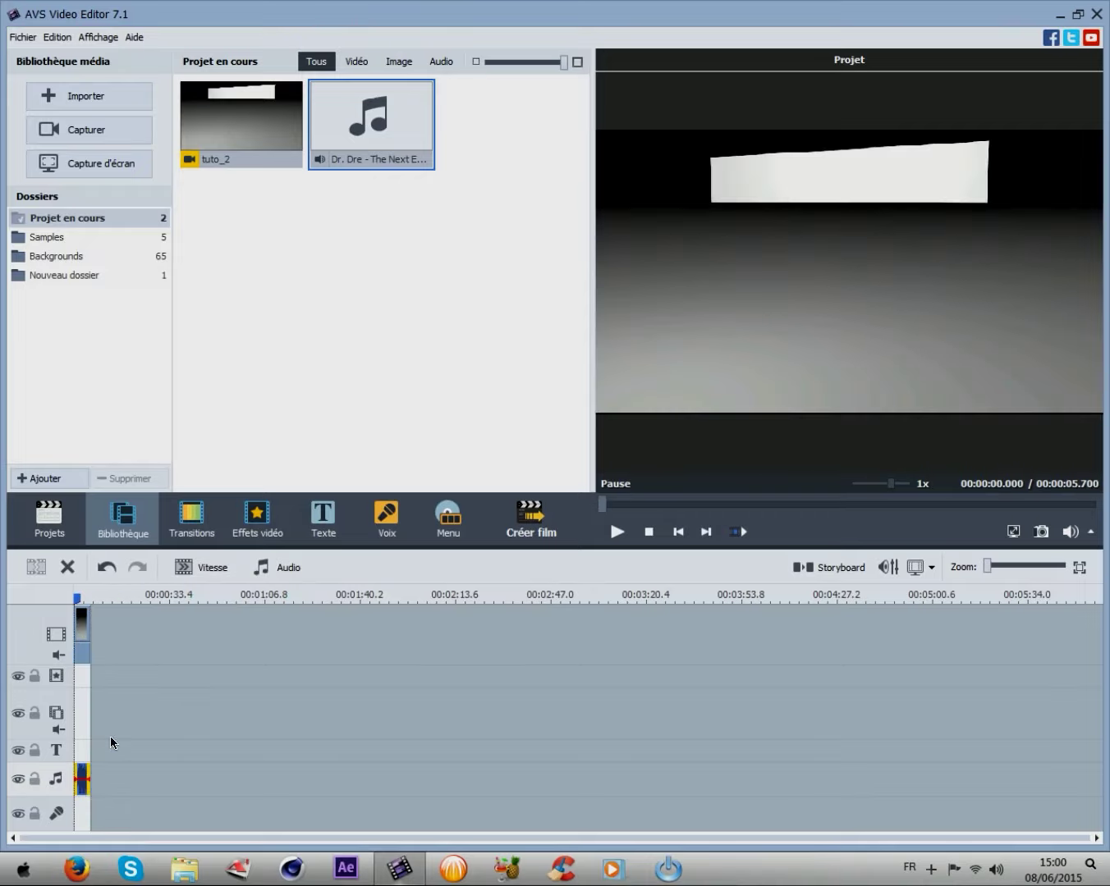
# Step: Play the intro with the newly trimmed music to check the impact timing, then return the playhead to the start
pyautogui.click(618, 531)
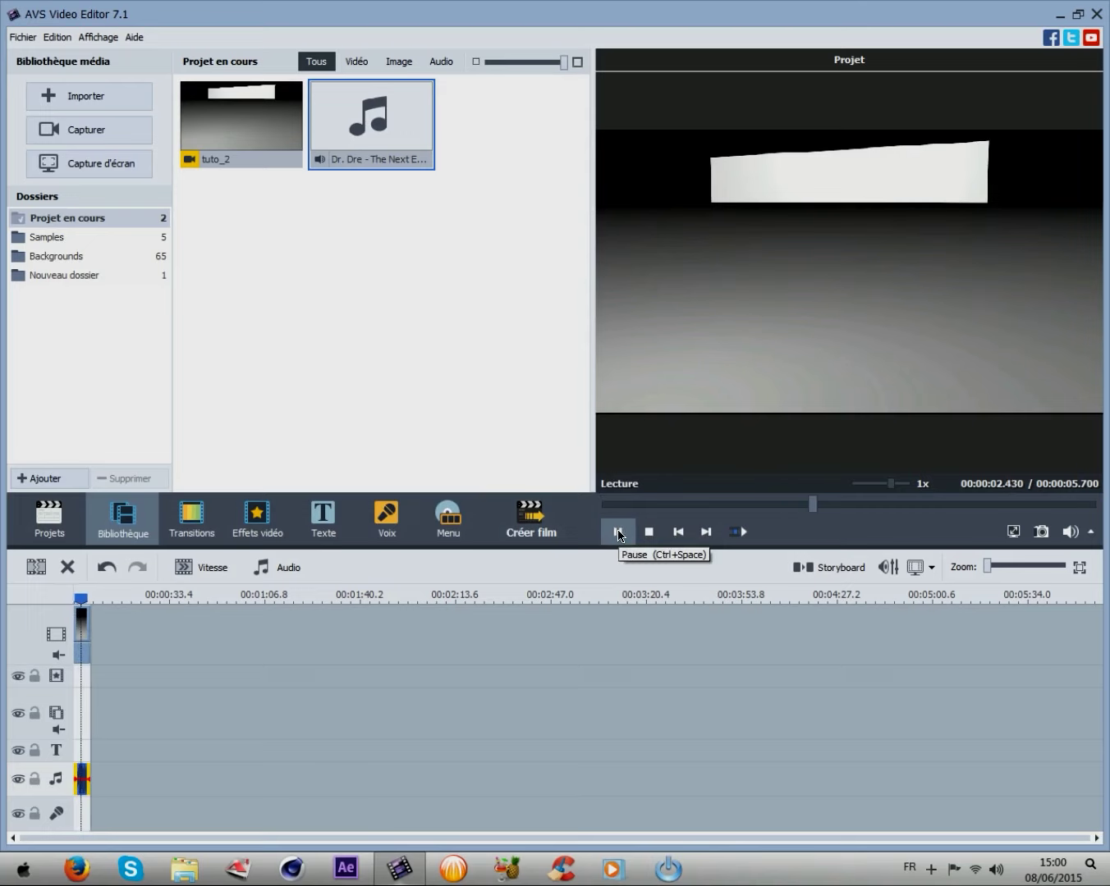
pyautogui.click(617, 532)
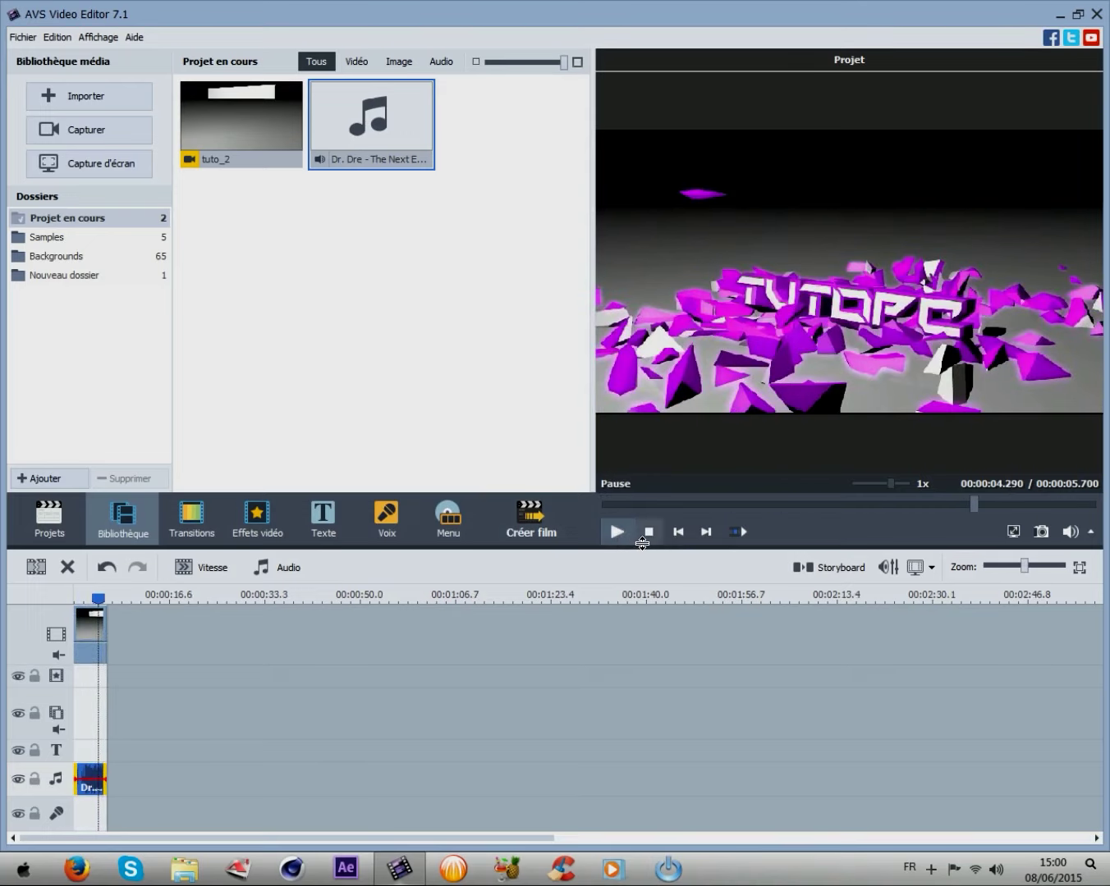
pyautogui.moveTo(975, 508); pyautogui.dragTo(603, 505)
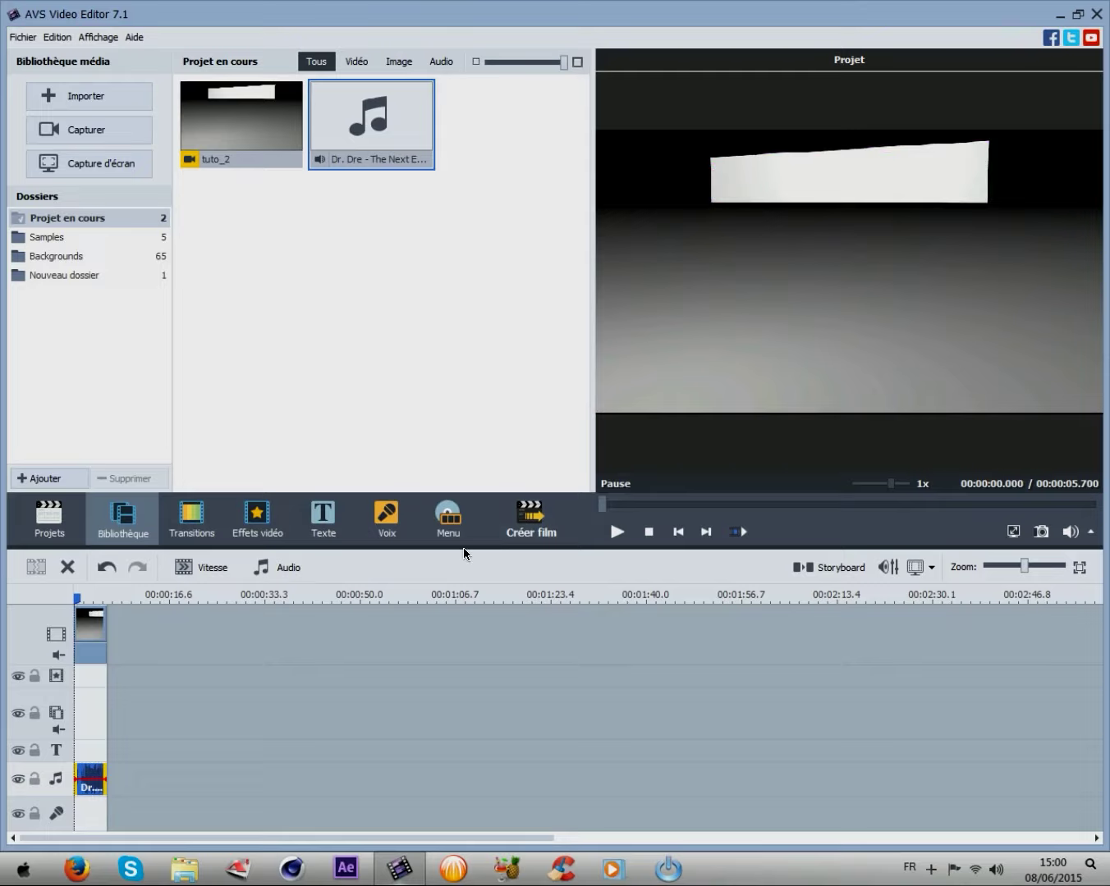
# Step: Start creating the film as a video file, choose the WMV format and show its advanced settings
pyautogui.click(533, 529)
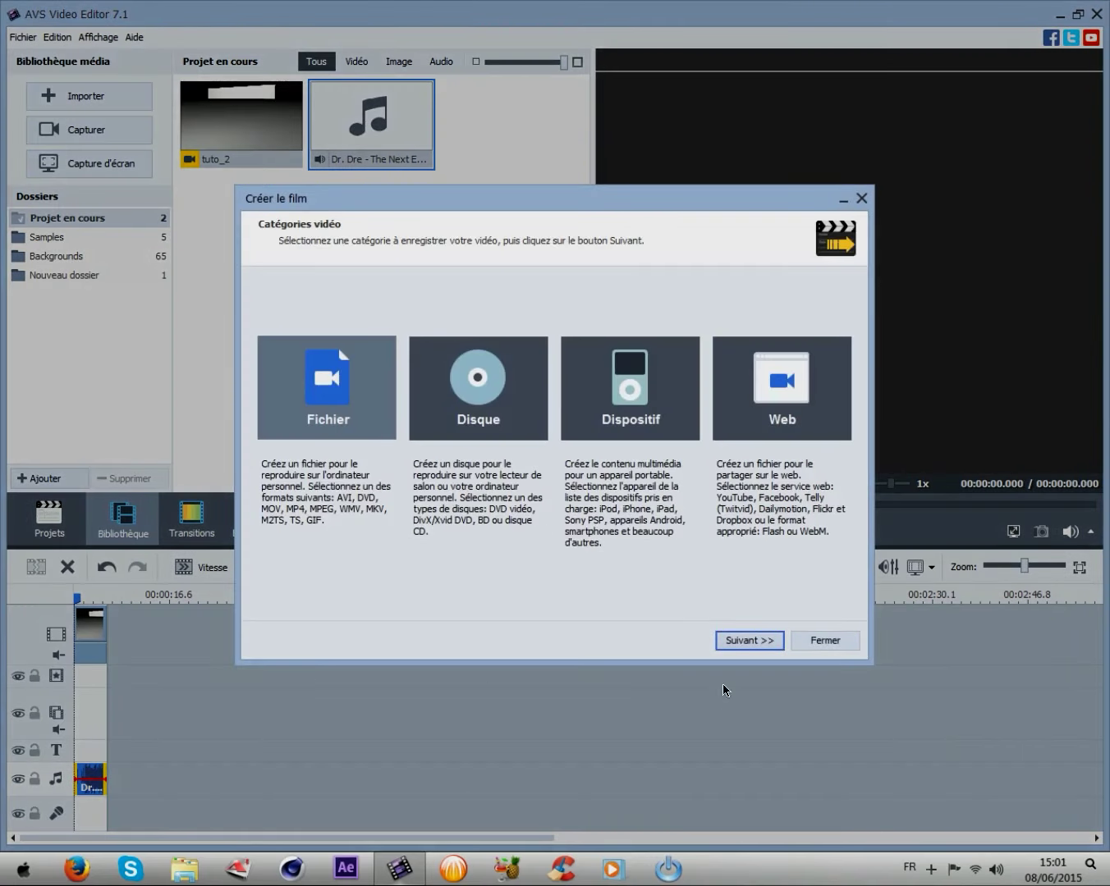
pyautogui.click(761, 641)
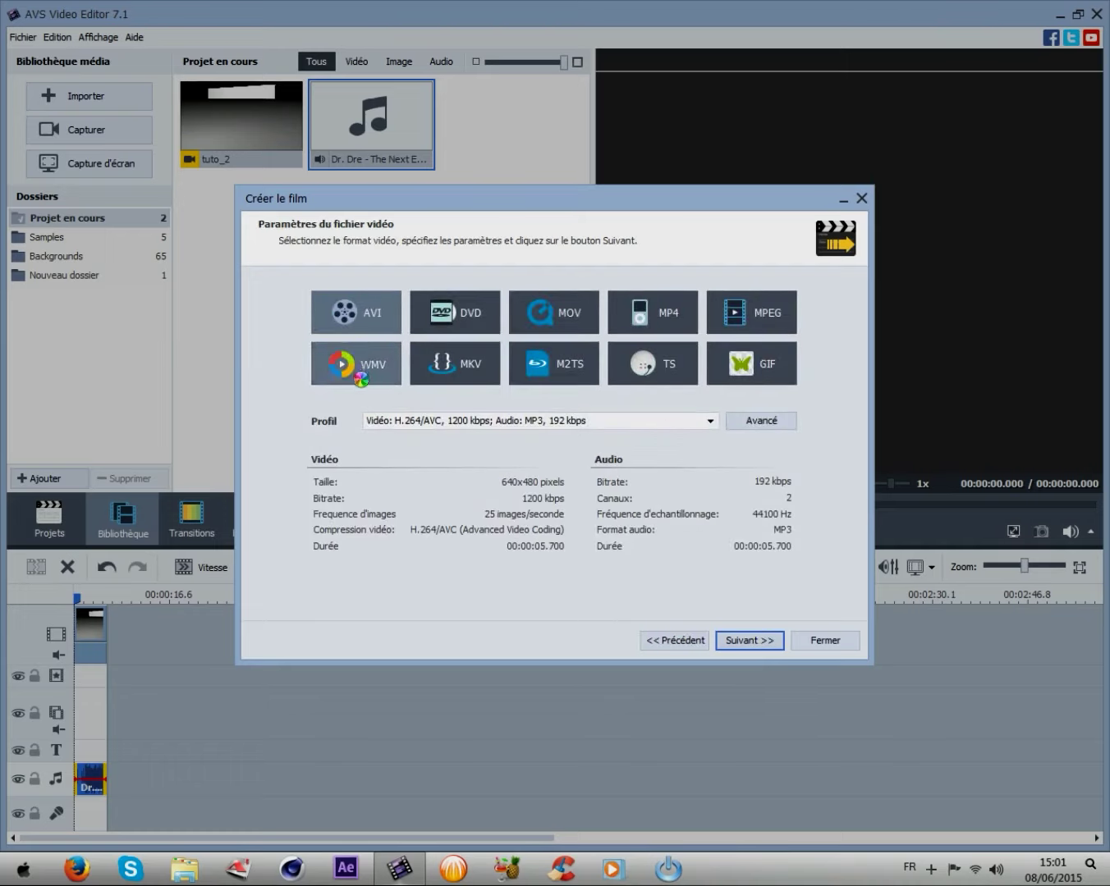
pyautogui.click(398, 370)
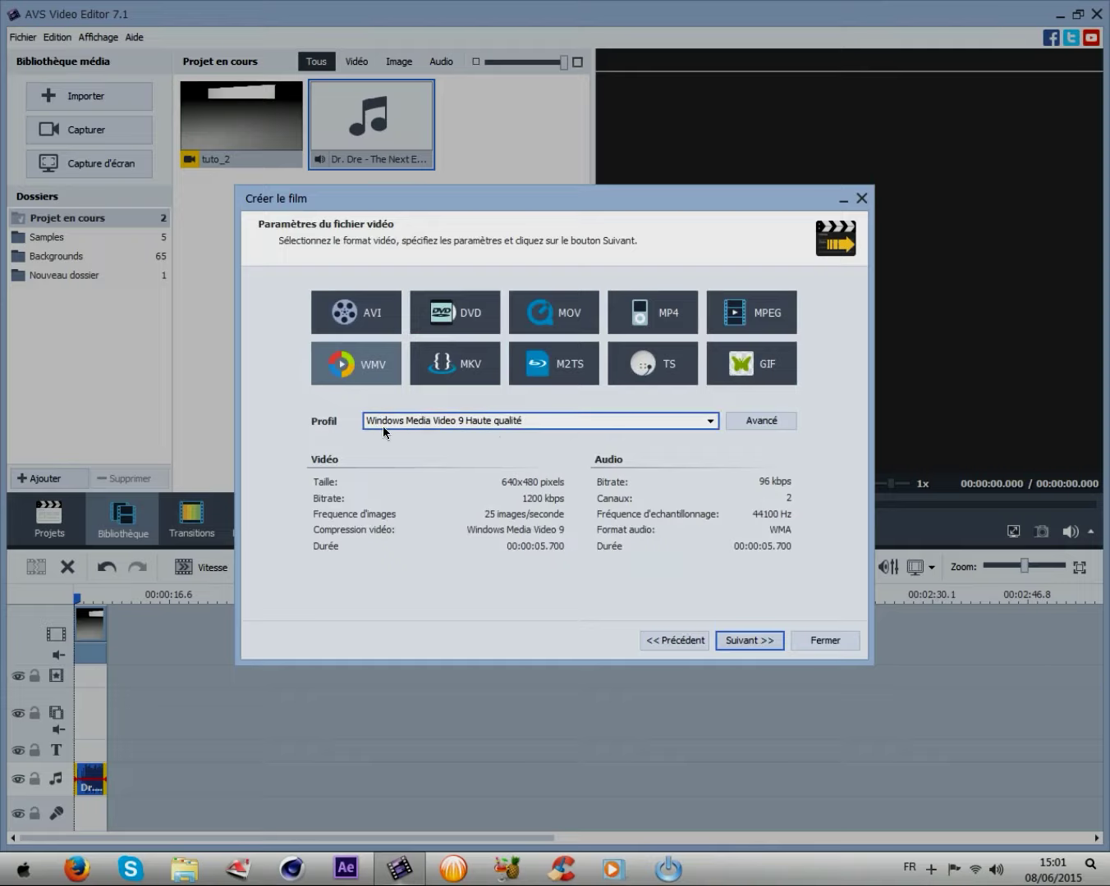
pyautogui.click(744, 421)
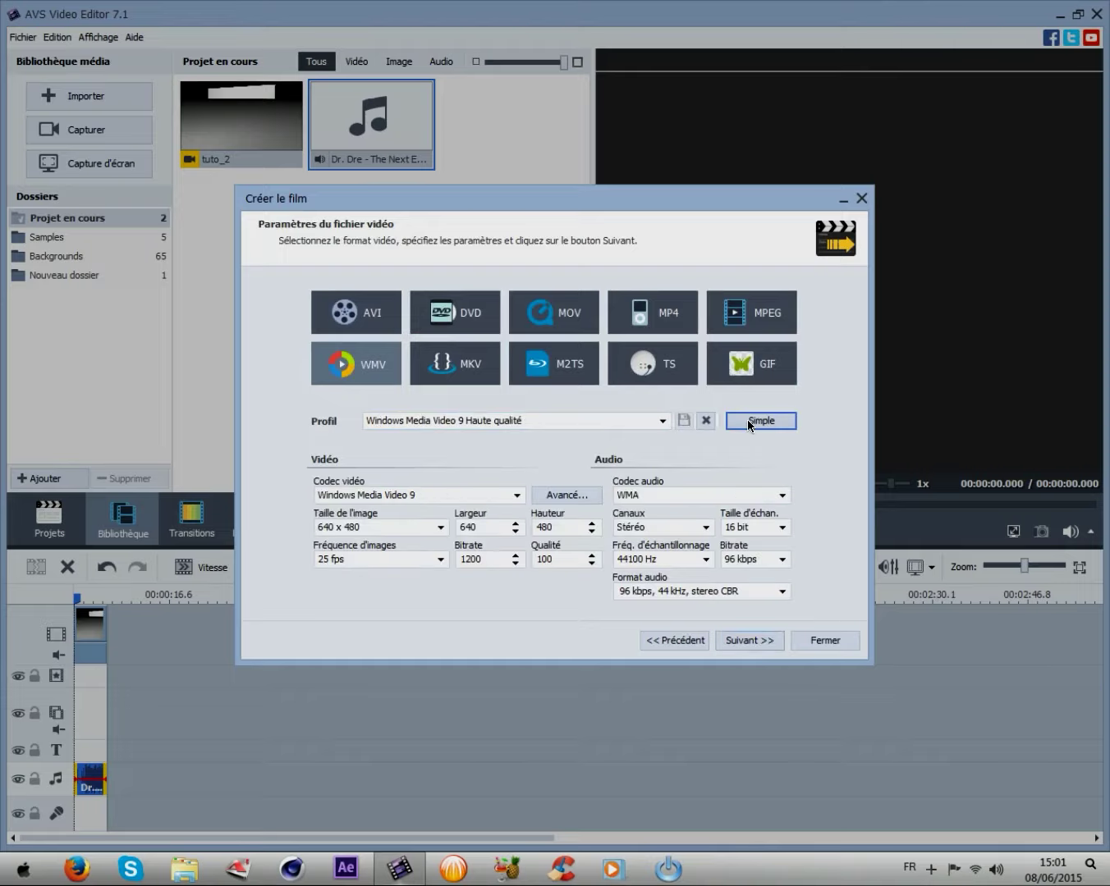
# Step: Set the exported film's image size to 1280 x 720 and its frame rate to 29,97 fps
pyautogui.click(408, 525)
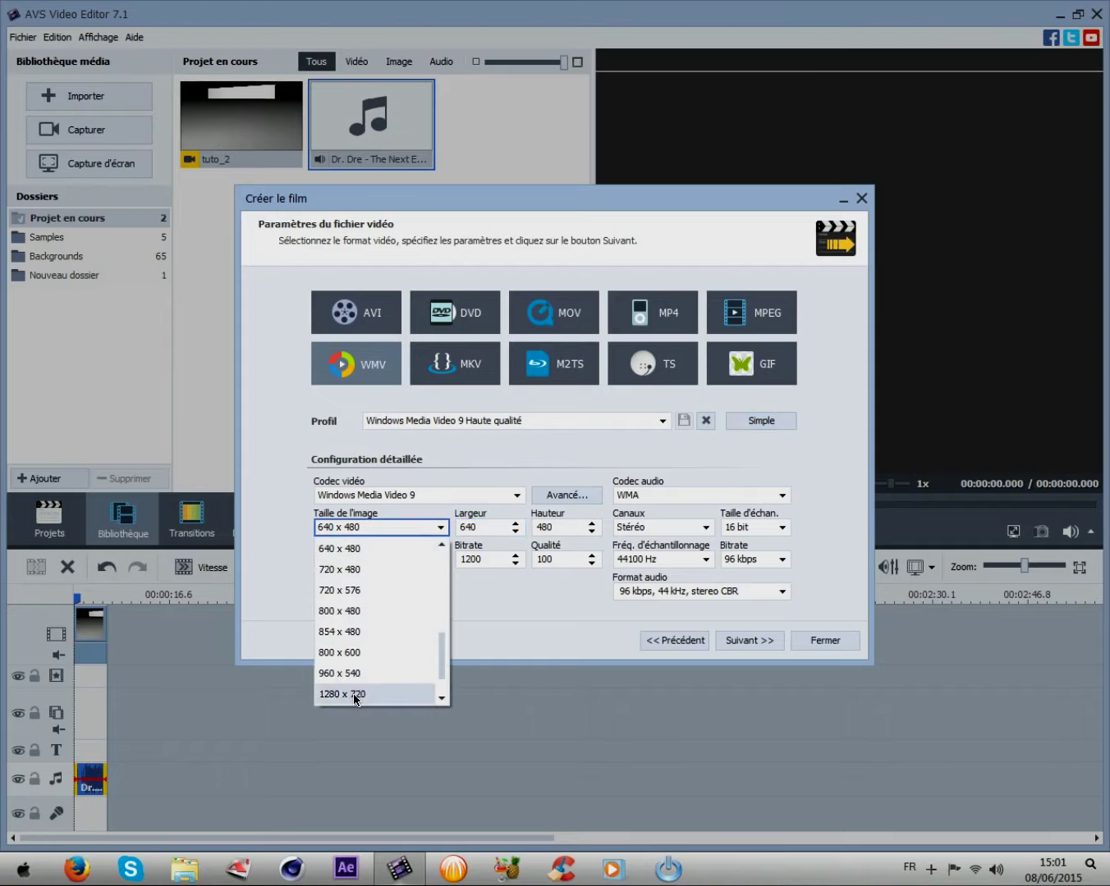
pyautogui.scroll(-1, 362, 689)
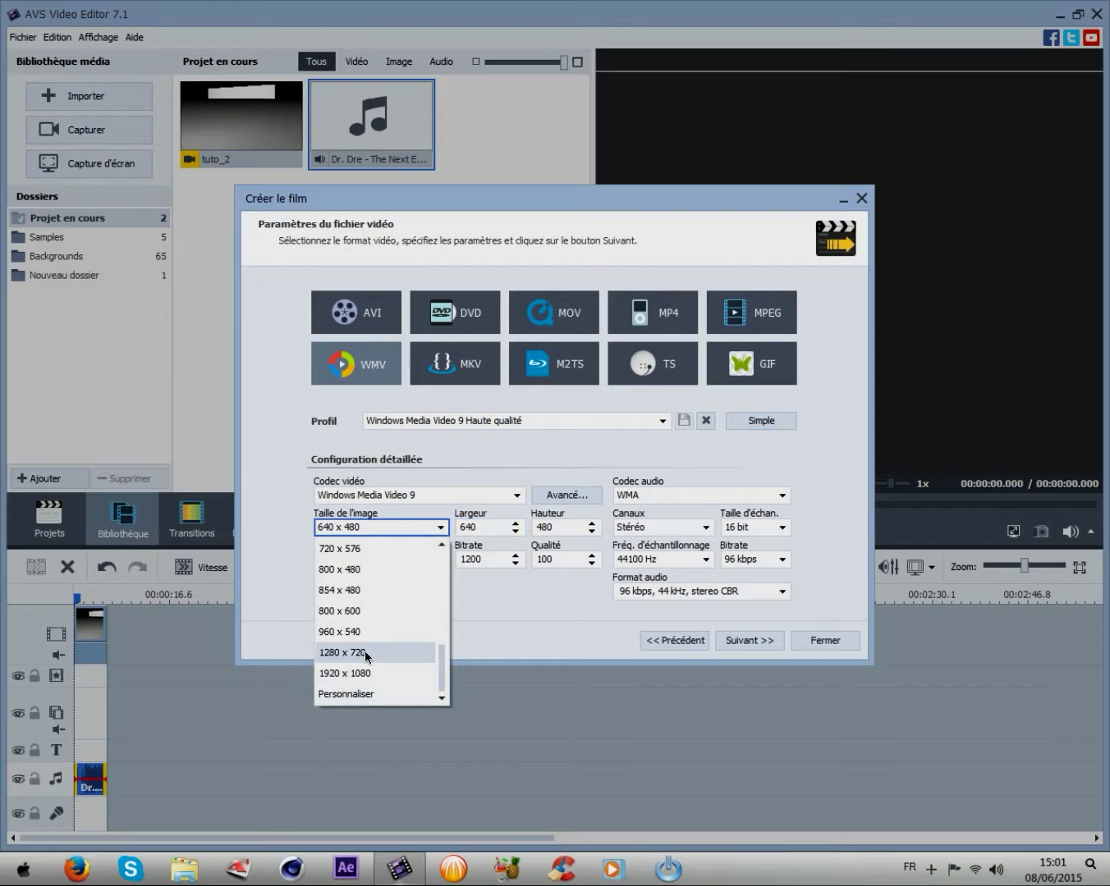
pyautogui.click(363, 652)
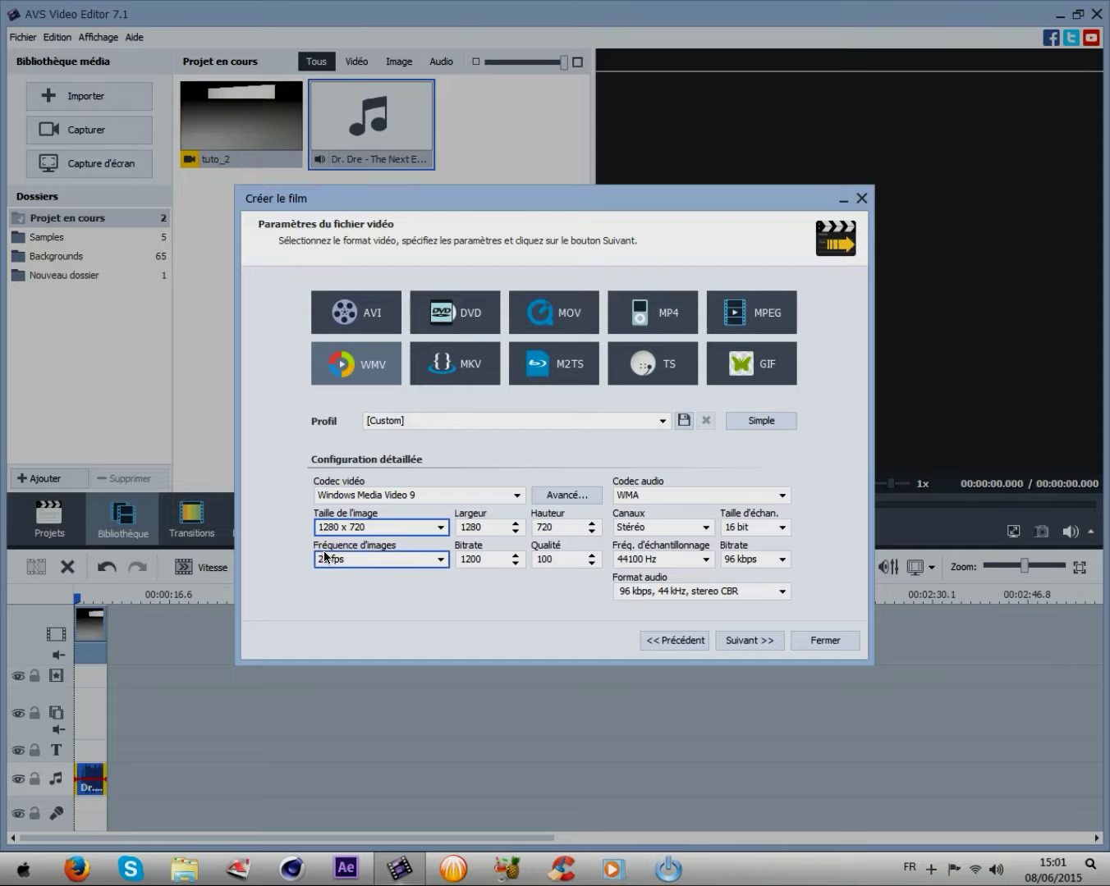
pyautogui.click(392, 558)
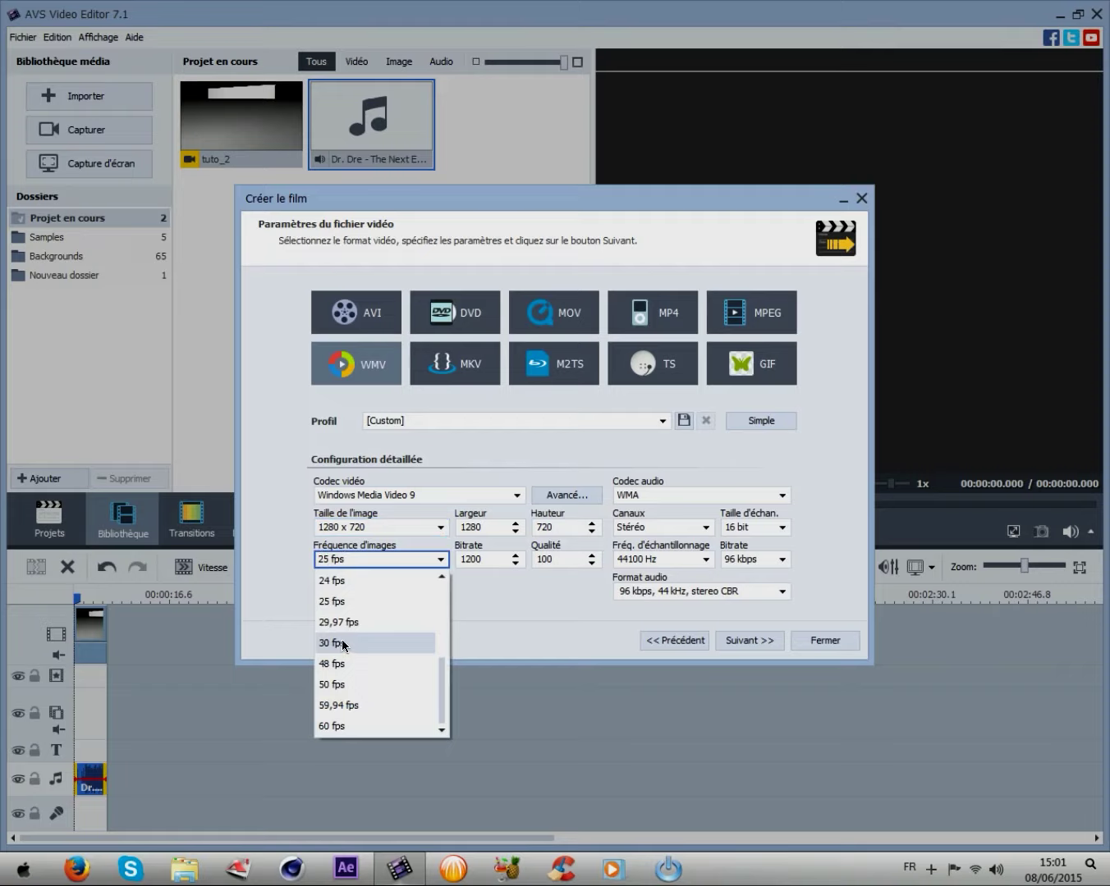
pyautogui.click(343, 643)
pyautogui.click(387, 558)
pyautogui.click(356, 622)
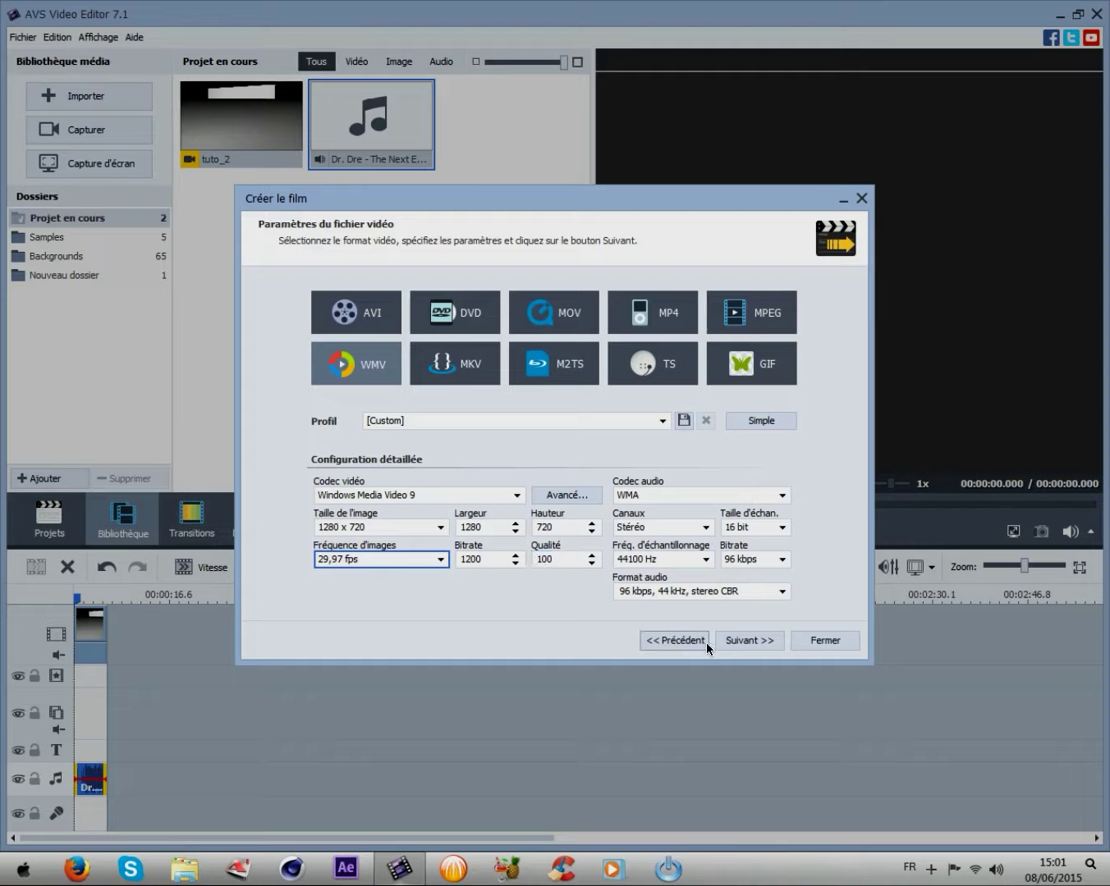
# Step: Set the output folder to Mes vidéos and name the exported film "tuto montage"
pyautogui.click(739, 640)
pyautogui.click(793, 324)
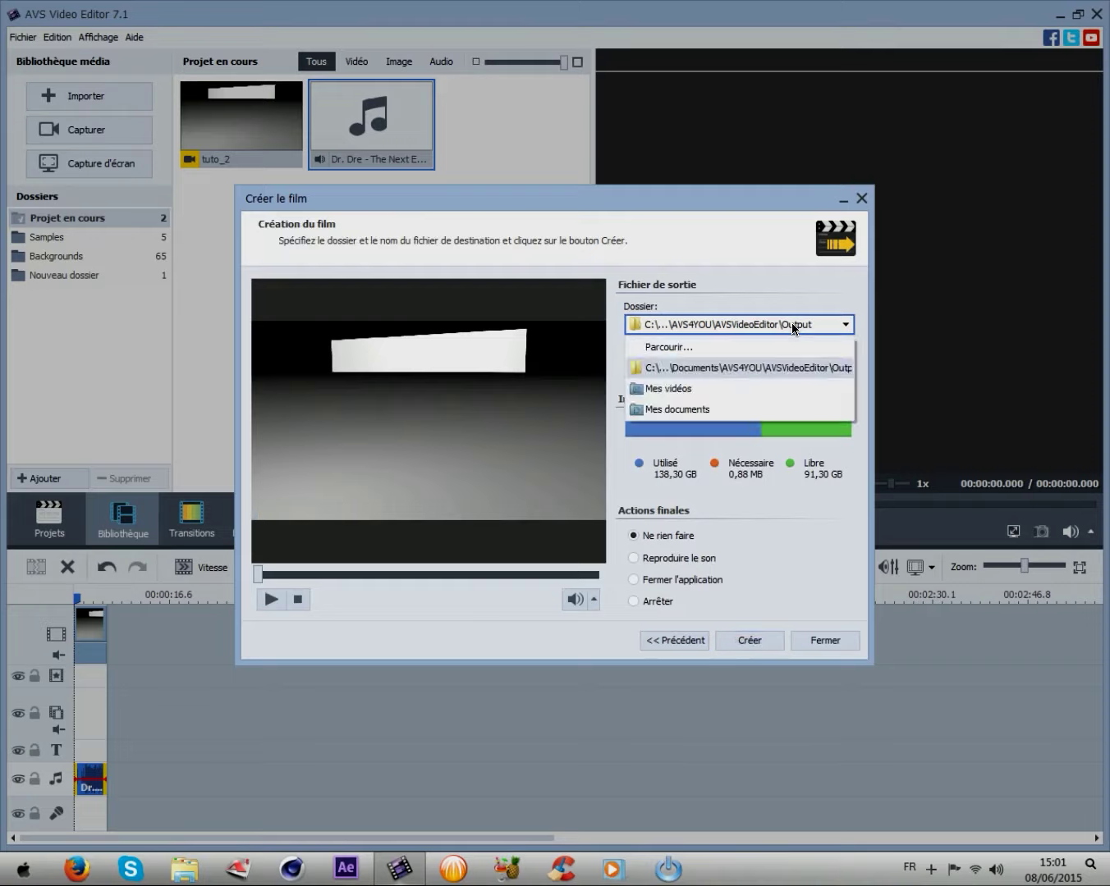
pyautogui.click(715, 390)
pyautogui.click(697, 363)
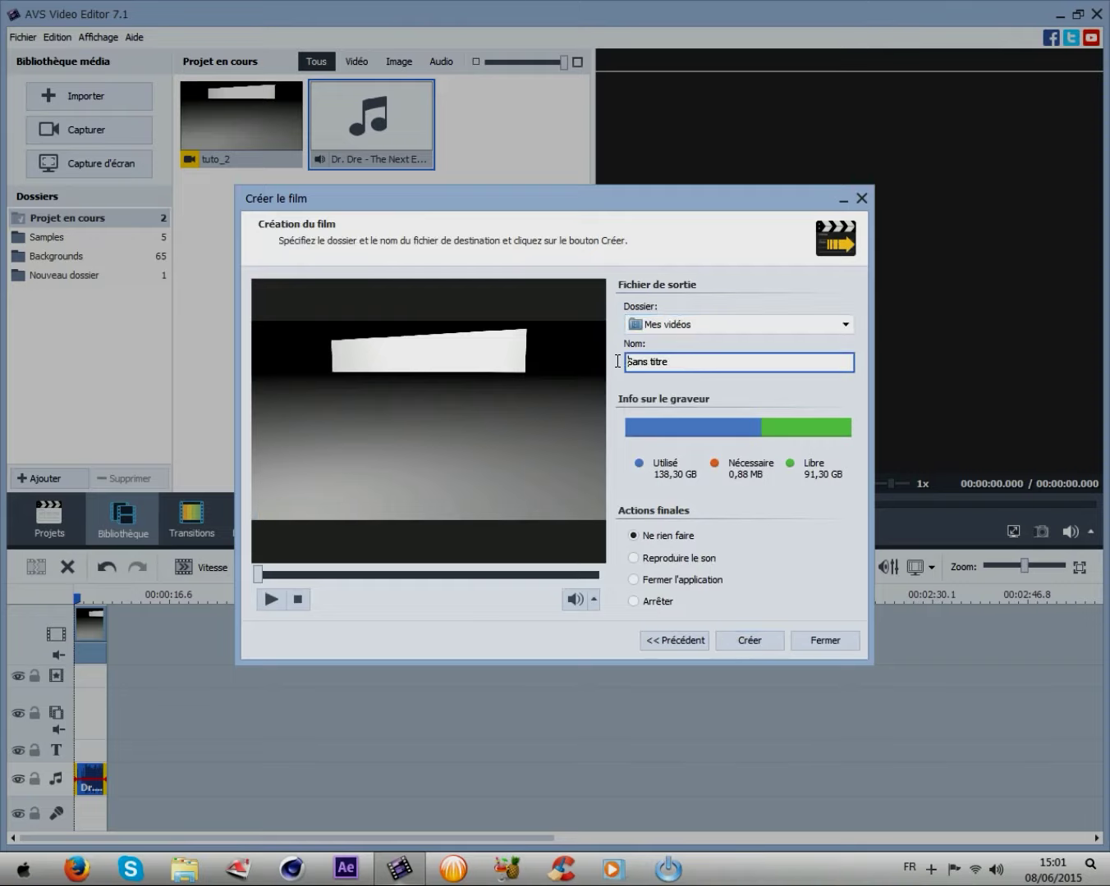
pyautogui.moveTo(628, 362); pyautogui.dragTo(730, 363)
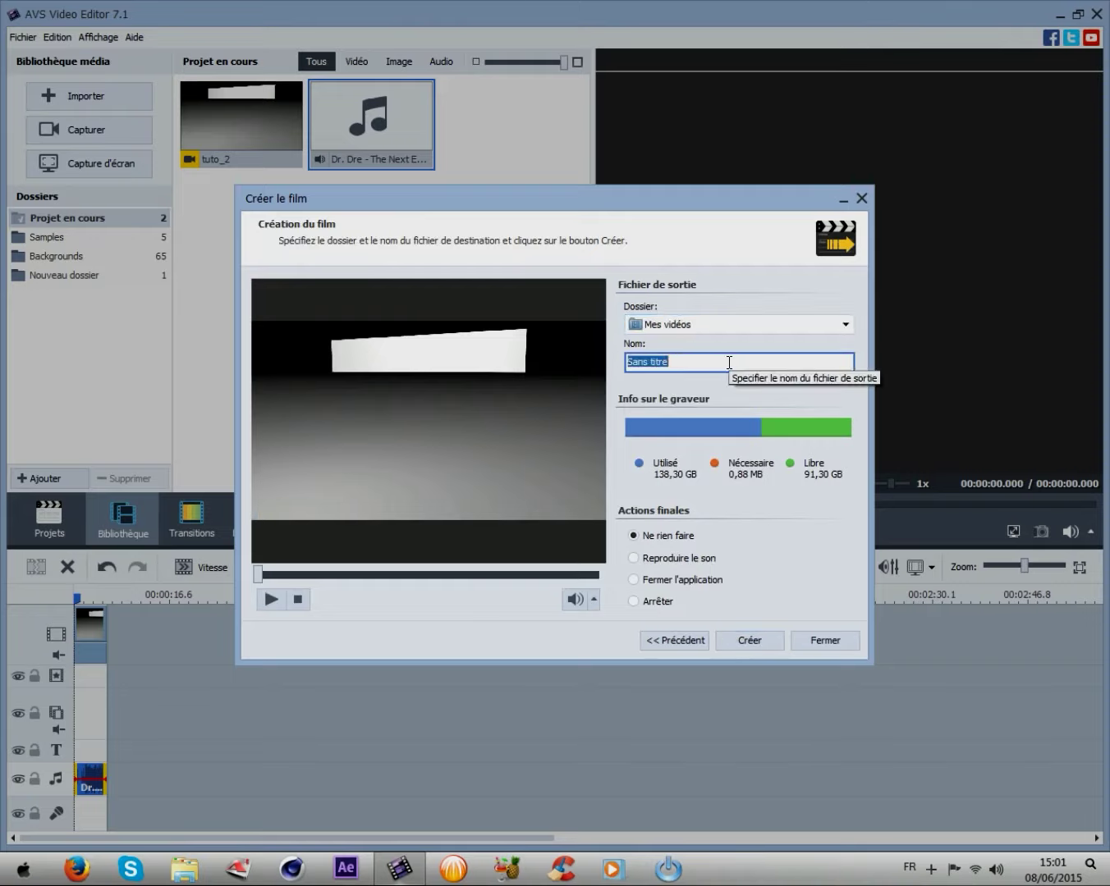
pyautogui.write('tuto montage')
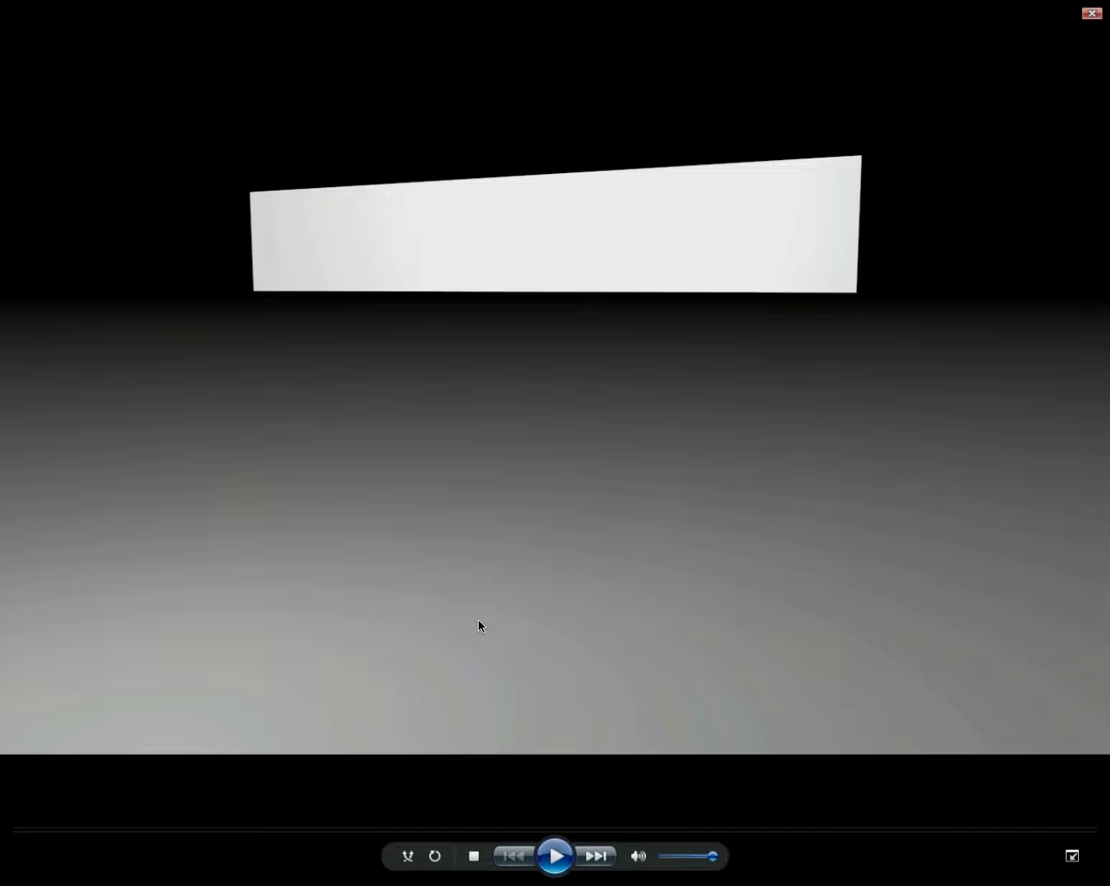
# Step: Play the exported "tuto montage" video in full screen to review it, then close the media player
pyautogui.click(556, 857)
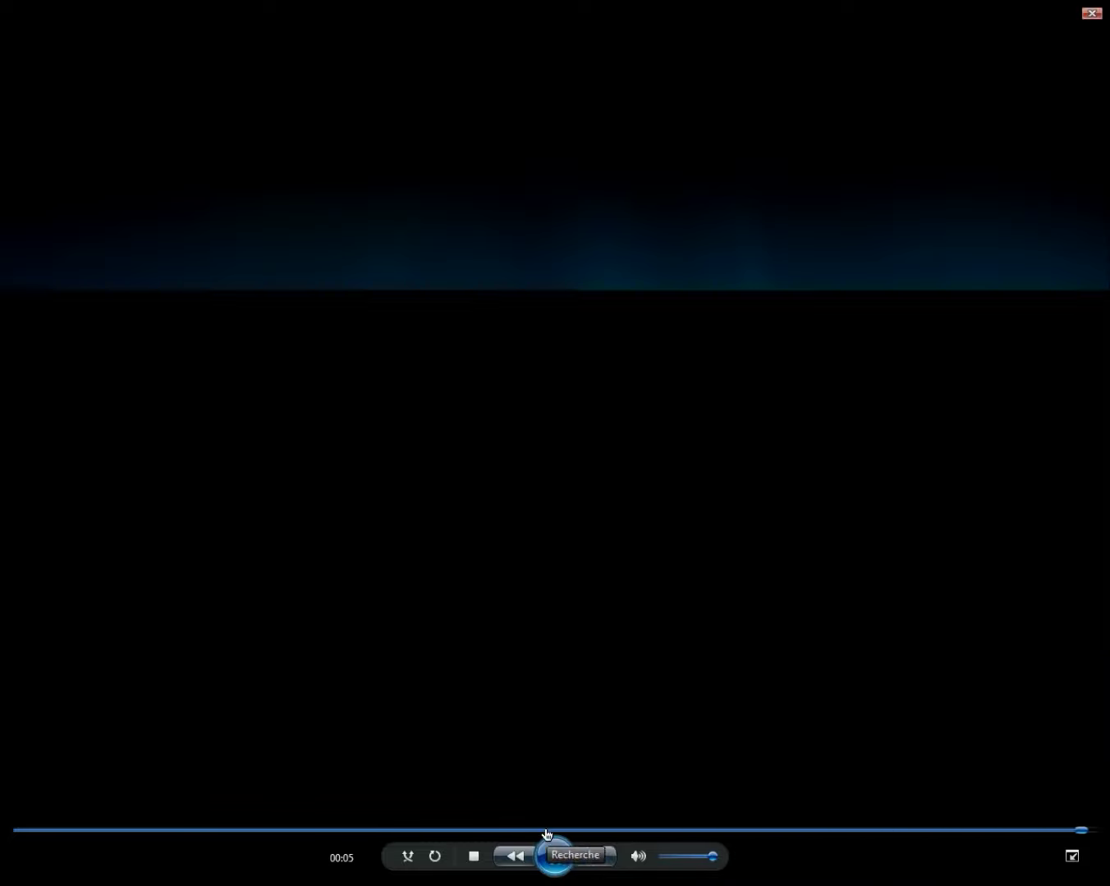
pyautogui.click(547, 831)
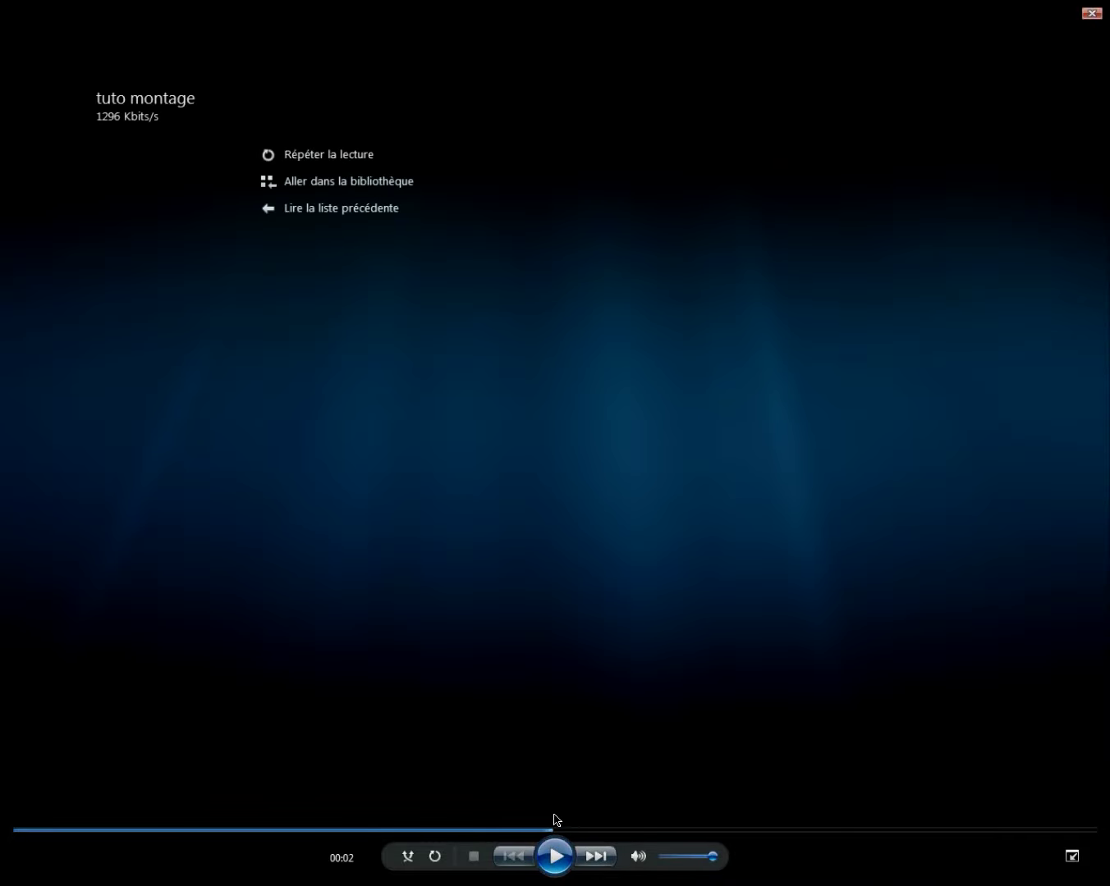
pyautogui.doubleClick(604, 617)
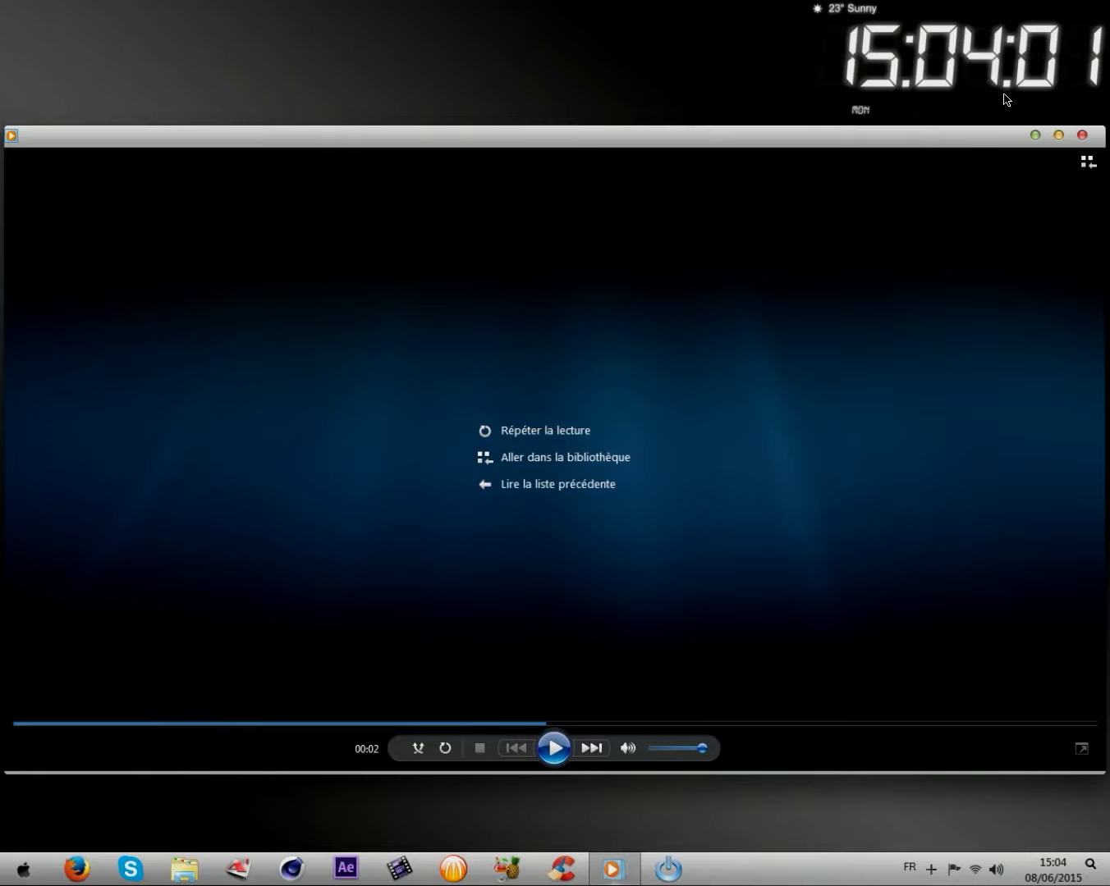
pyautogui.click(1082, 135)
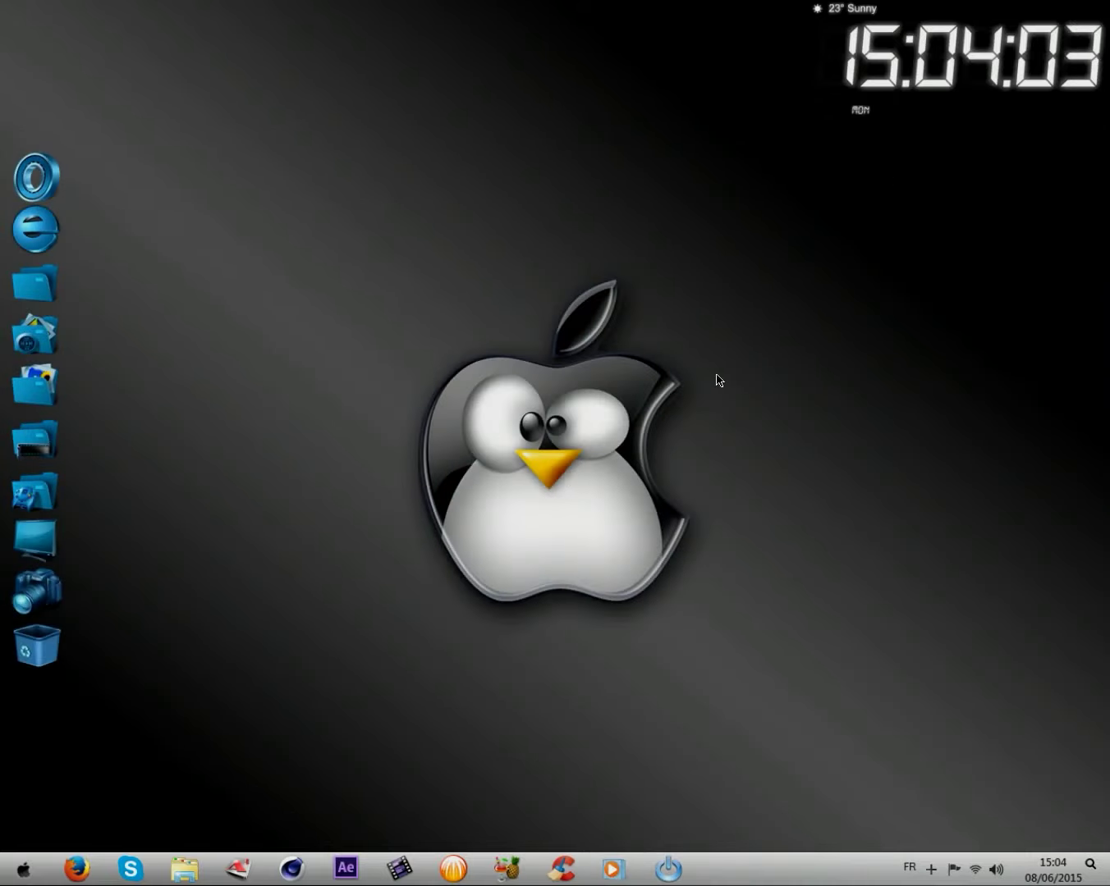